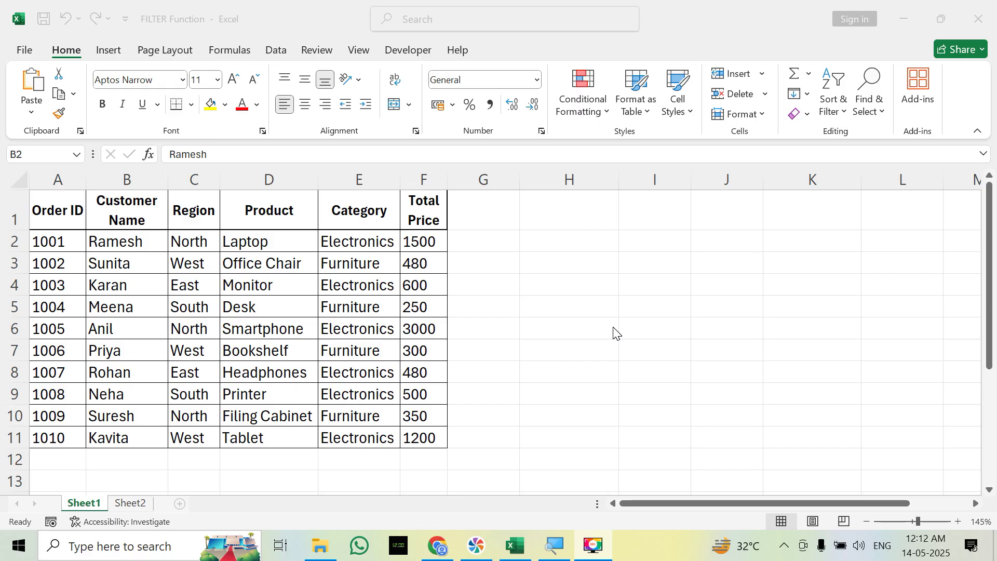
Look over the order table's column headers from Order ID through Total Price.
{"action": "left_click", "coordinate": [58, 214]}
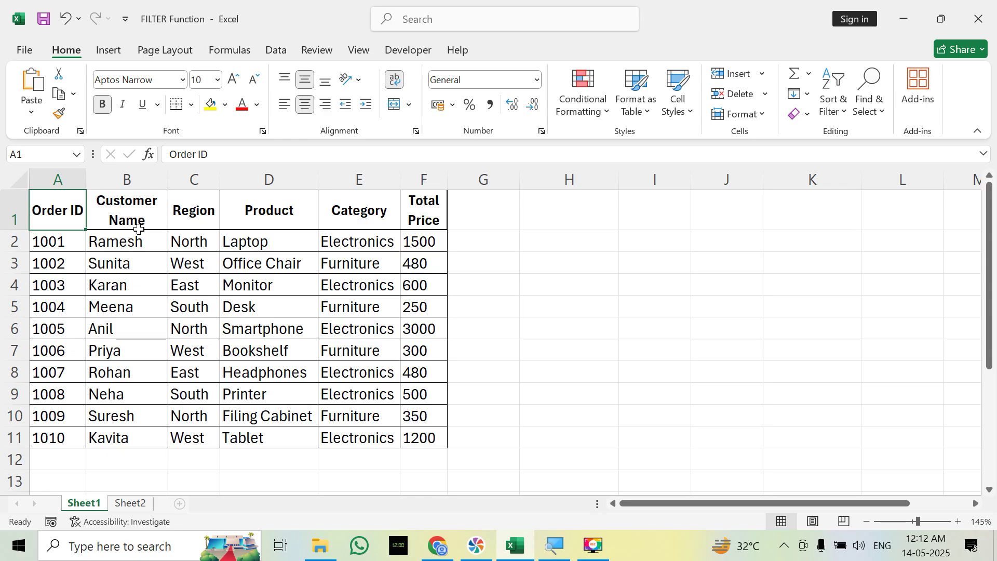
{"action": "left_click", "coordinate": [138, 227]}
{"action": "key", "text": "Right"}
{"action": "key", "text": "Right"}
{"action": "key", "text": "Right"}
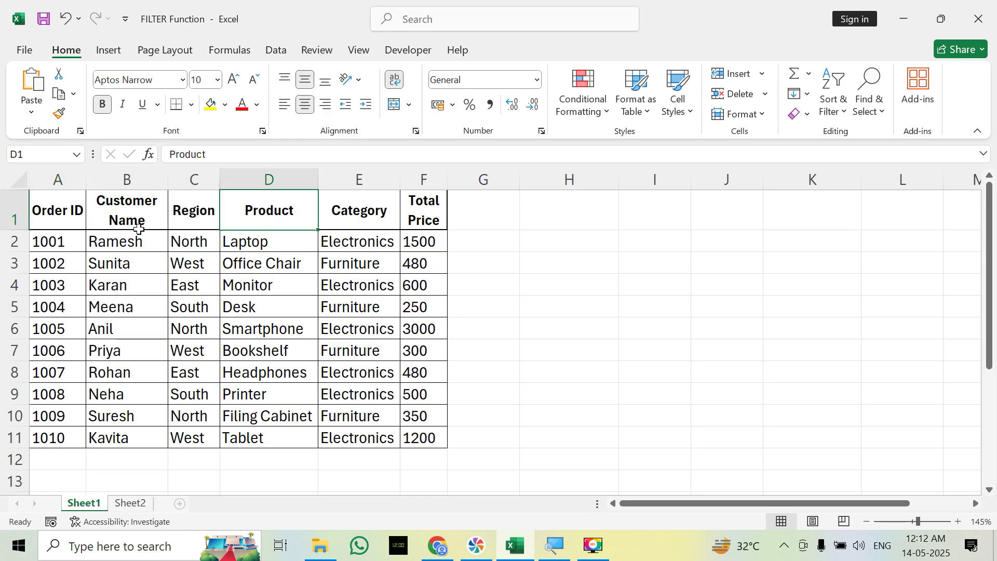
{"action": "key", "text": "Right"}
{"action": "key", "text": "Right"}
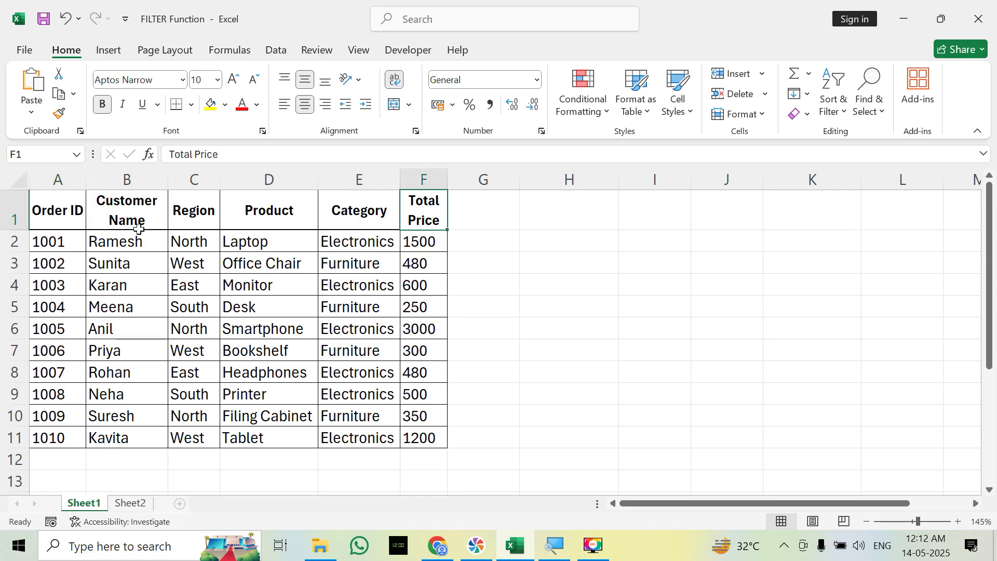
Examine the entries in the Category column to see which values can serve as a filter criterion.
{"action": "key", "text": "Left"}
{"action": "key", "text": "Left"}
{"action": "key", "text": "Down"}
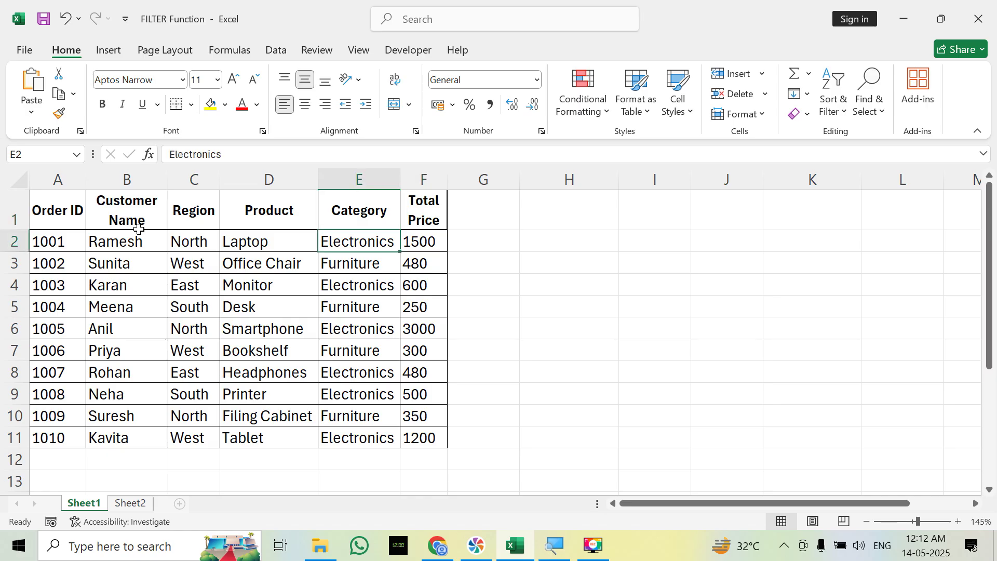
{"action": "key", "text": "Down"}
{"action": "key", "text": "Down"}
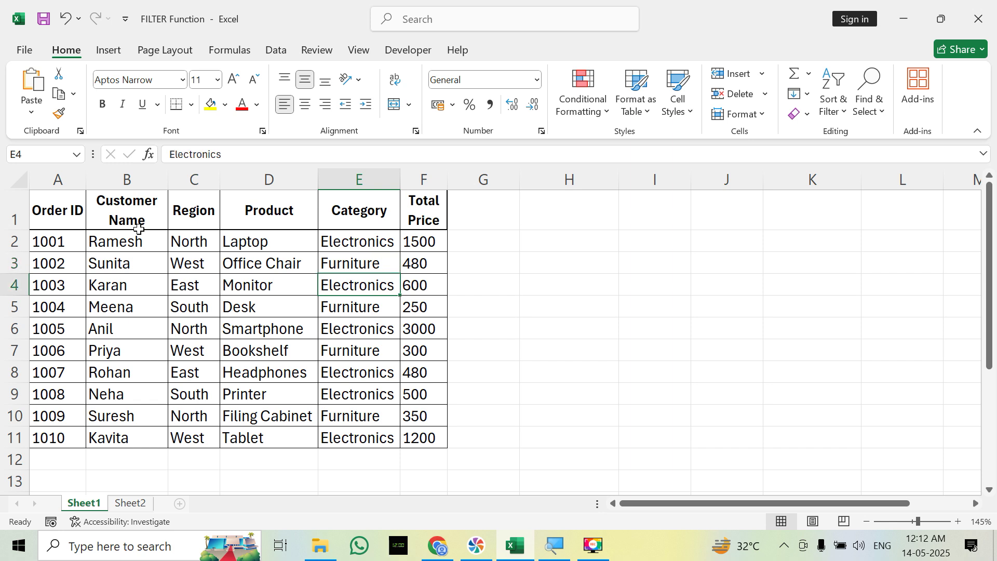
{"action": "key", "text": "Up"}
{"action": "key", "text": "Up"}
{"action": "key", "text": "Up"}
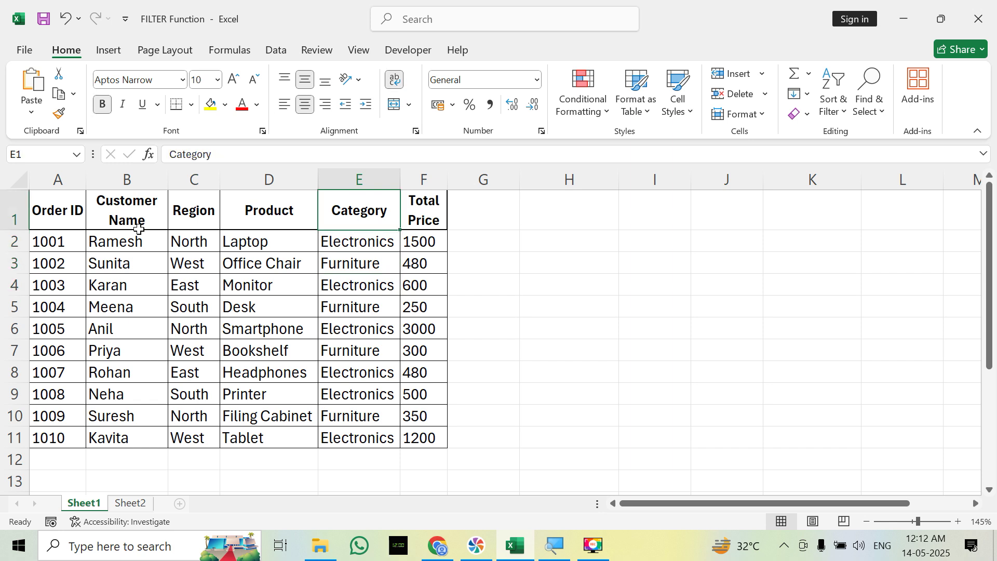
{"action": "key", "text": "Down"}
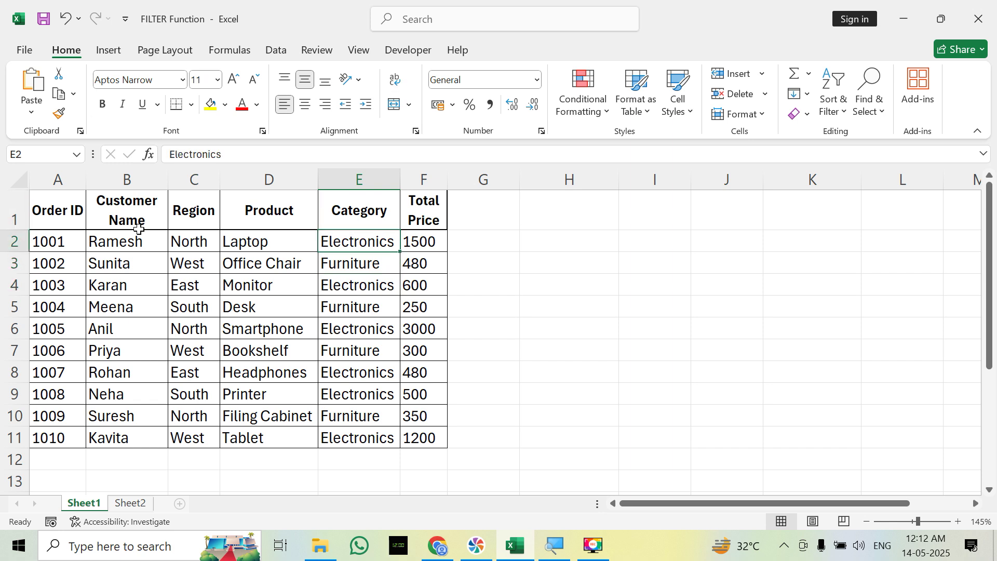
{"action": "key", "text": "Right"}
{"action": "key", "text": "Right"}
{"action": "key", "text": "Right"}
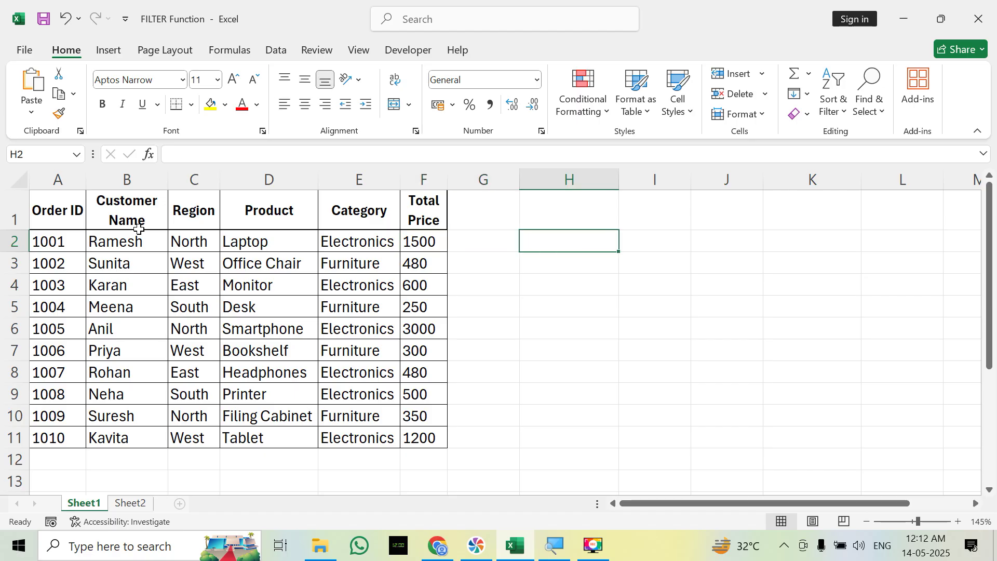
Examine the Region column's entries in the first rows of the order table.
{"action": "key", "text": "Left"}
{"action": "key", "text": "Home"}
{"action": "key", "text": "Right"}
{"action": "key", "text": "Right"}
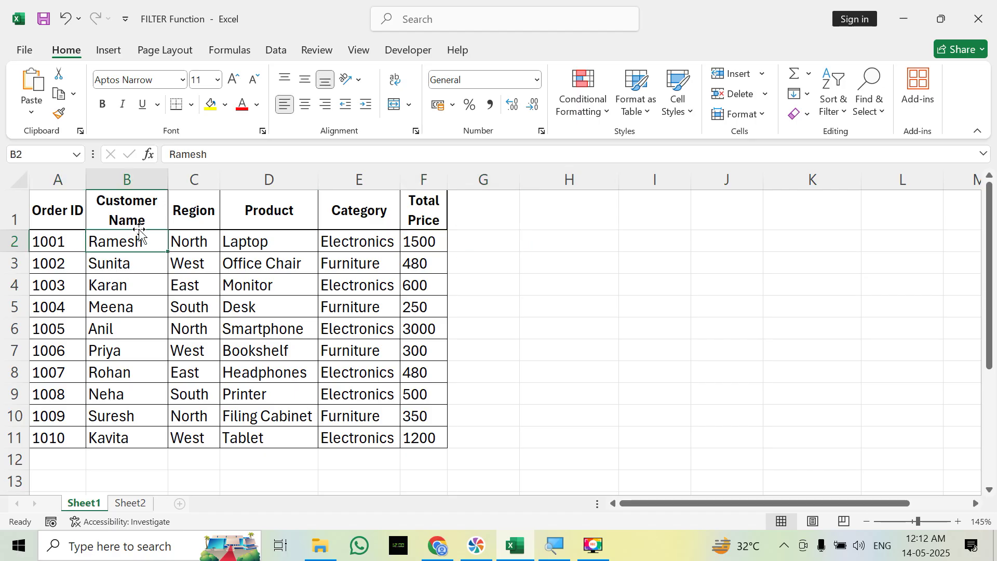
{"action": "key", "text": "Up"}
{"action": "key", "text": "Down"}
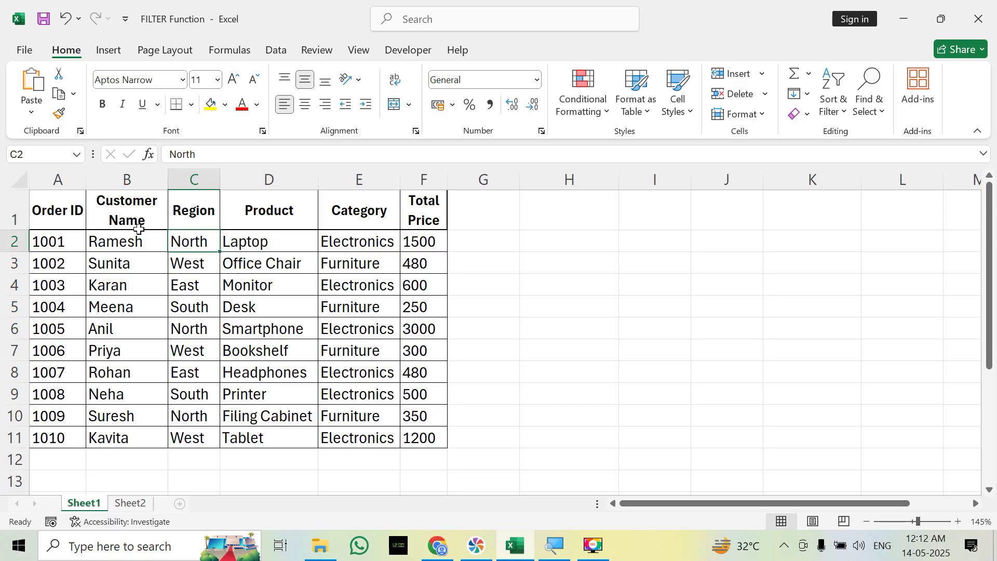
{"action": "key", "text": "Down"}
{"action": "key", "text": "Down"}
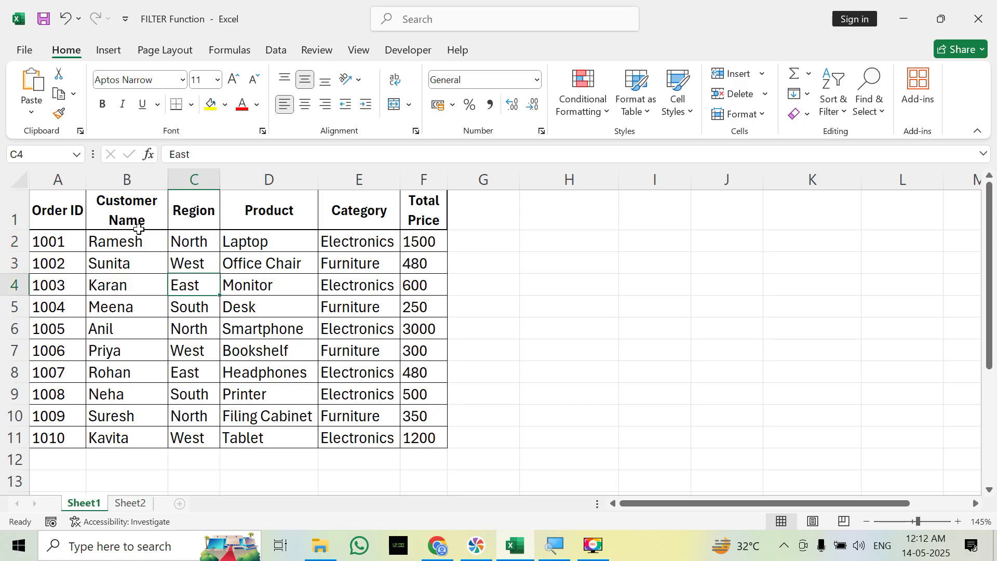
{"action": "key", "text": "Down"}
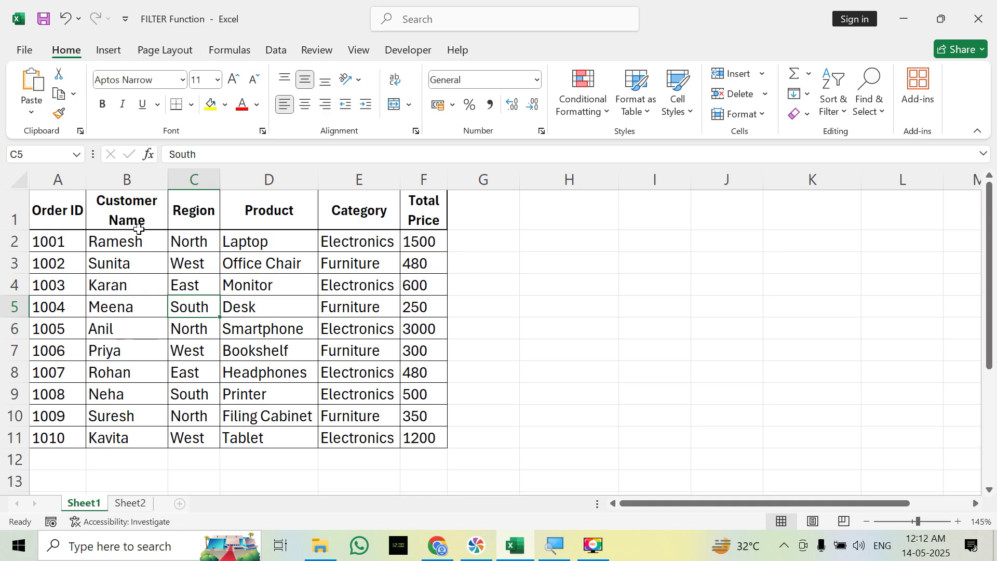
{"action": "key", "text": "Up"}
{"action": "key", "text": "Up"}
{"action": "key", "text": "Up"}
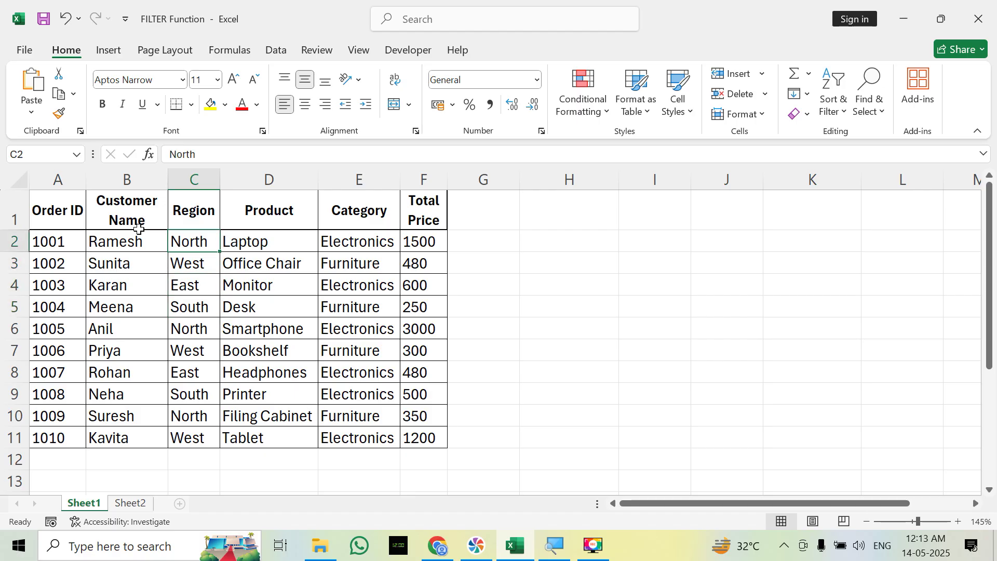
Start a formula with the FILTER function in cell H2.
{"action": "key", "text": "Right"}
{"action": "key", "text": "Right"}
{"action": "key", "text": "Right"}
{"action": "key", "text": "Right"}
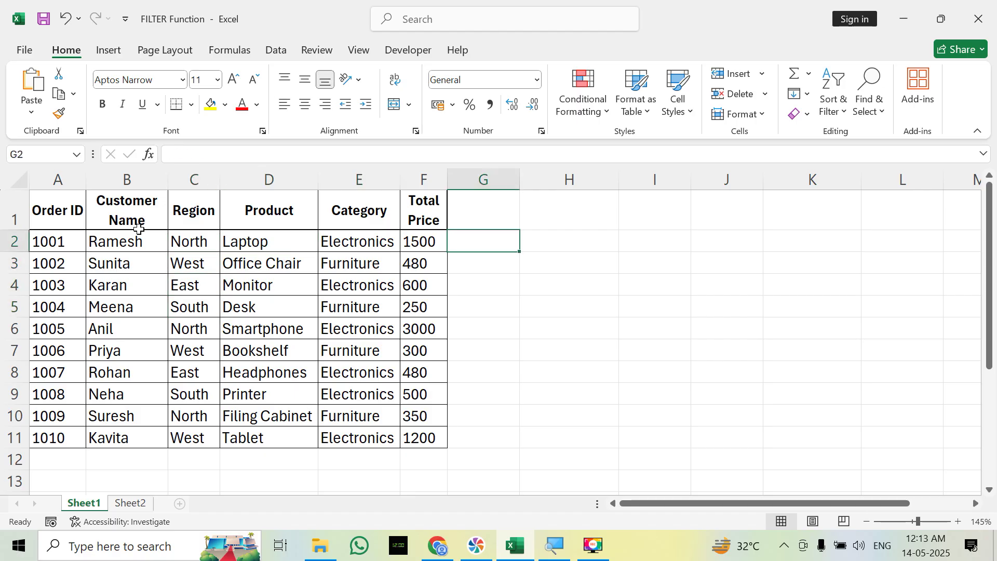
{"action": "key", "text": "Right"}
{"action": "key", "text": "Down"}
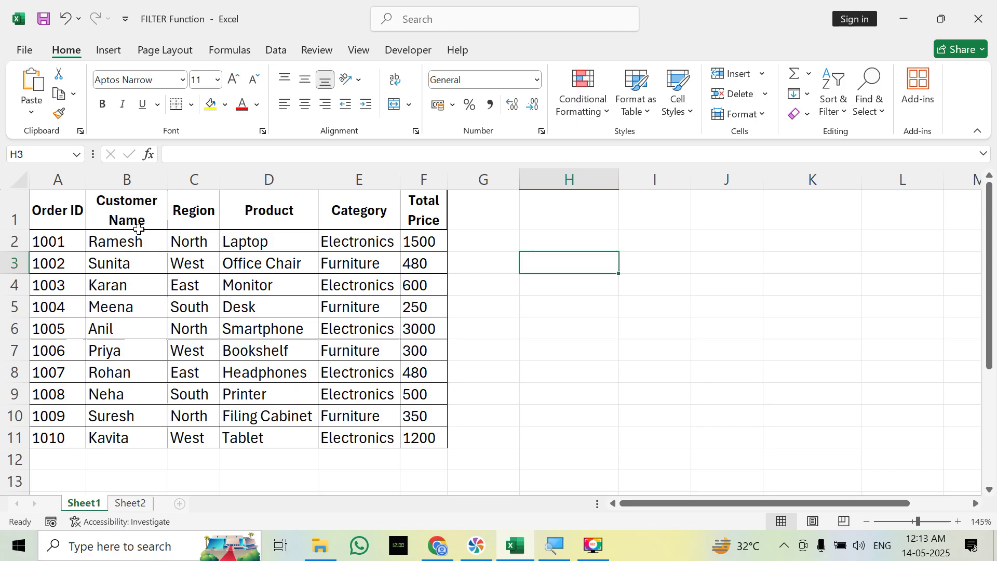
{"action": "key", "text": "Up"}
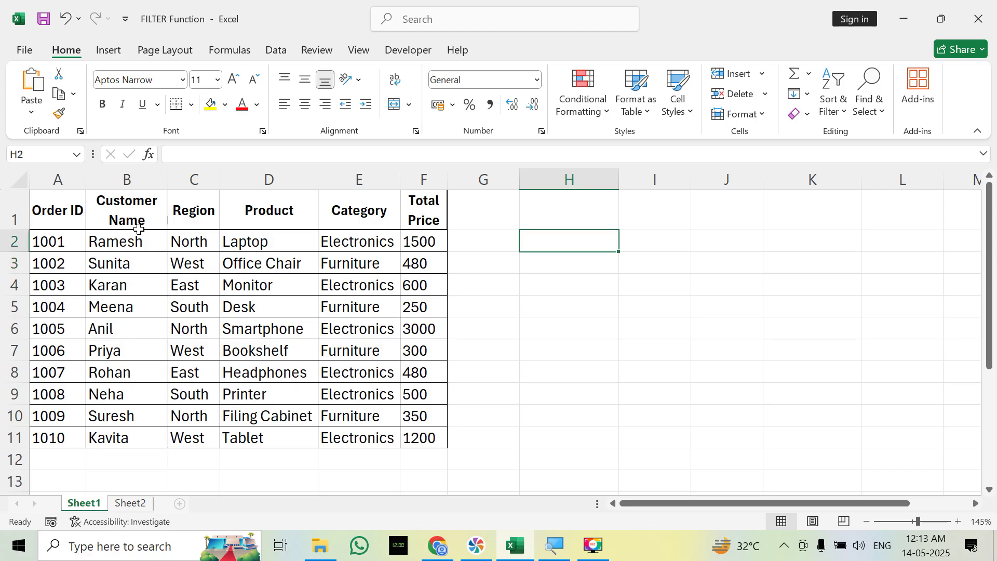
{"action": "type", "text": "="}
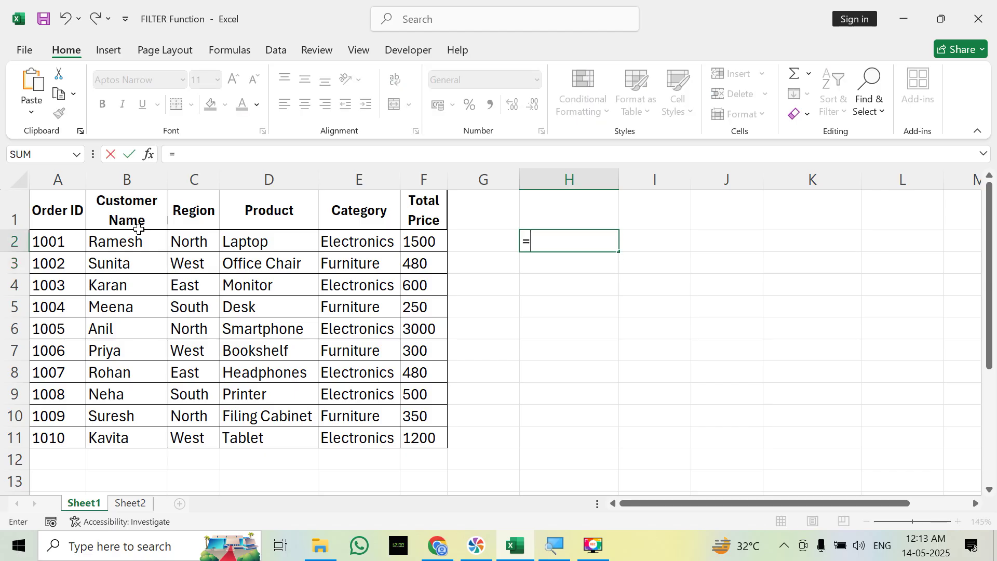
{"action": "type", "text": "FILTER"}
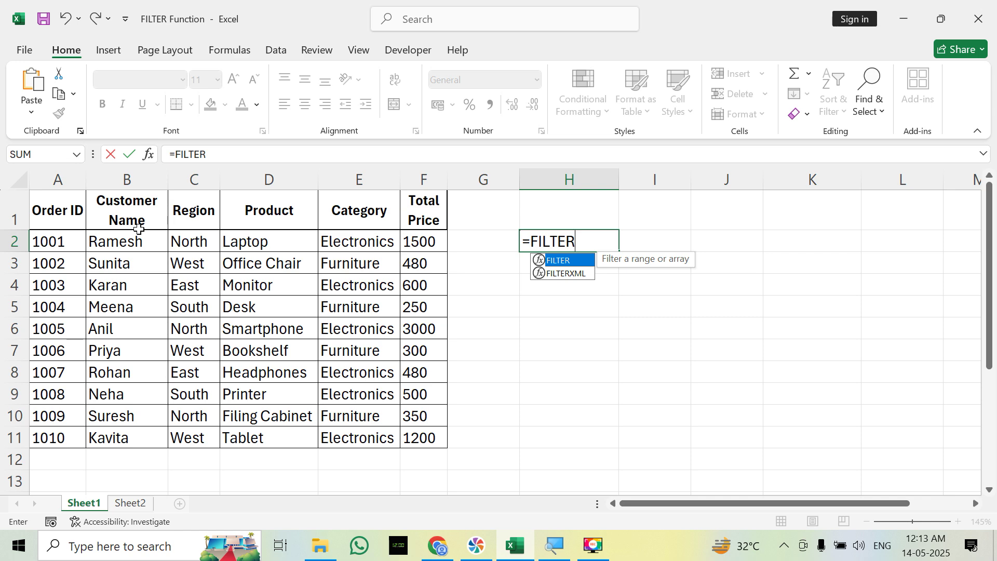
{"action": "key", "text": "Escape"}
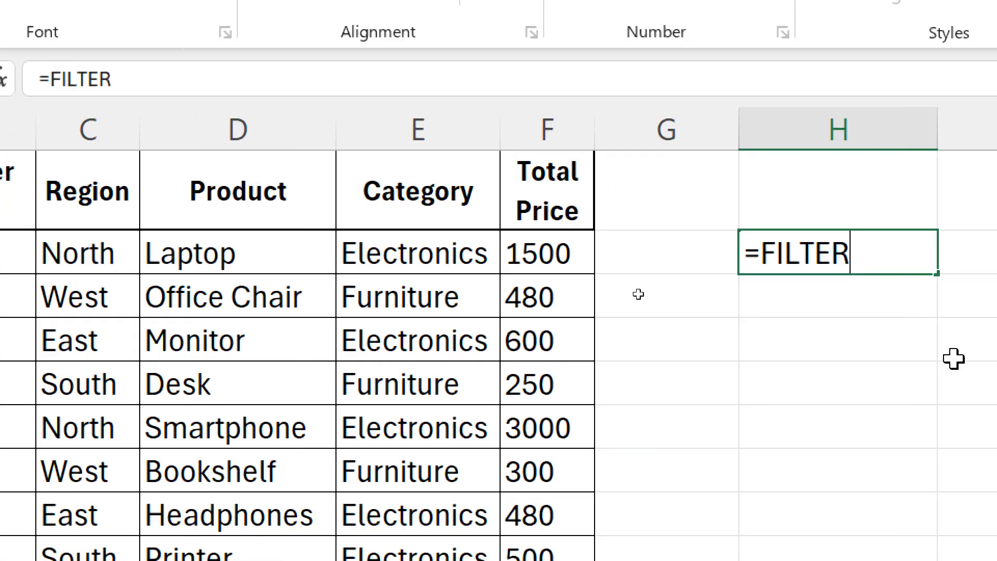
{"action": "key", "text": "BackSpace"}
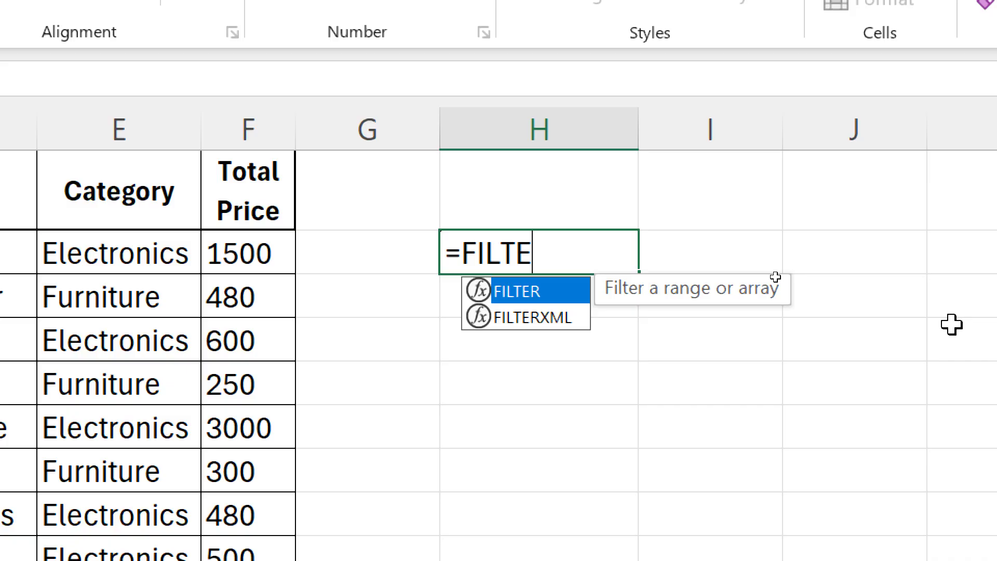
{"action": "key", "text": "Tab"}
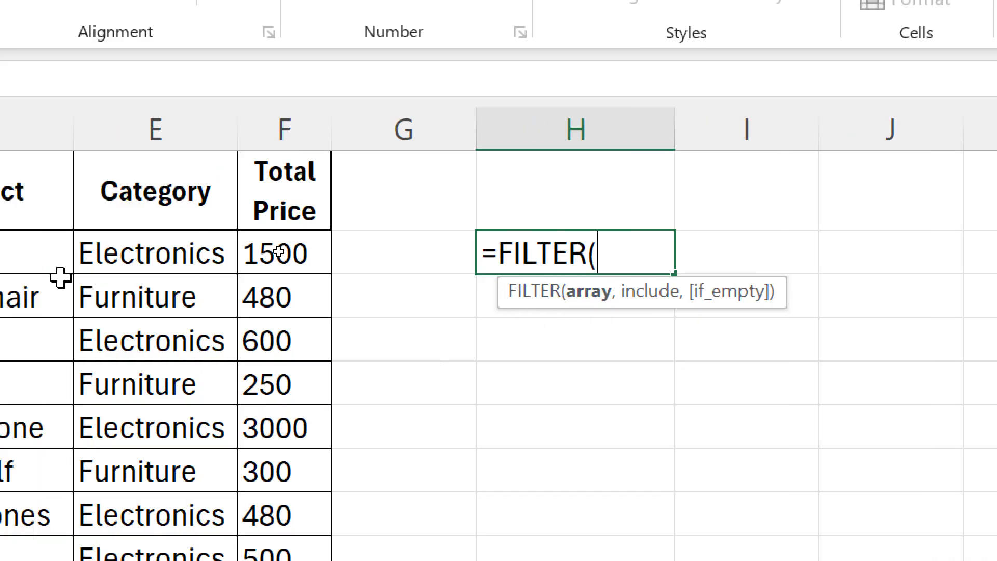
Supply the order data range A2:F11, without headers, as the FILTER function's array argument.
{"action": "left_click", "coordinate": [126, 247]}
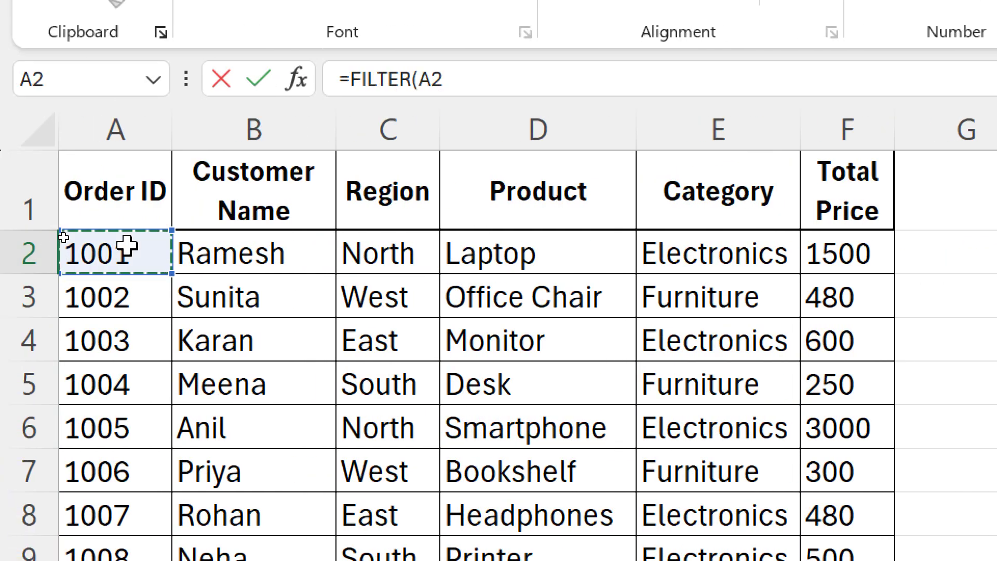
{"action": "key", "text": "shift+Right"}
{"action": "key", "text": "shift+Right"}
{"action": "key", "text": "shift+Right"}
{"action": "key", "text": "shift+Right"}
{"action": "key", "text": "shift+Right"}
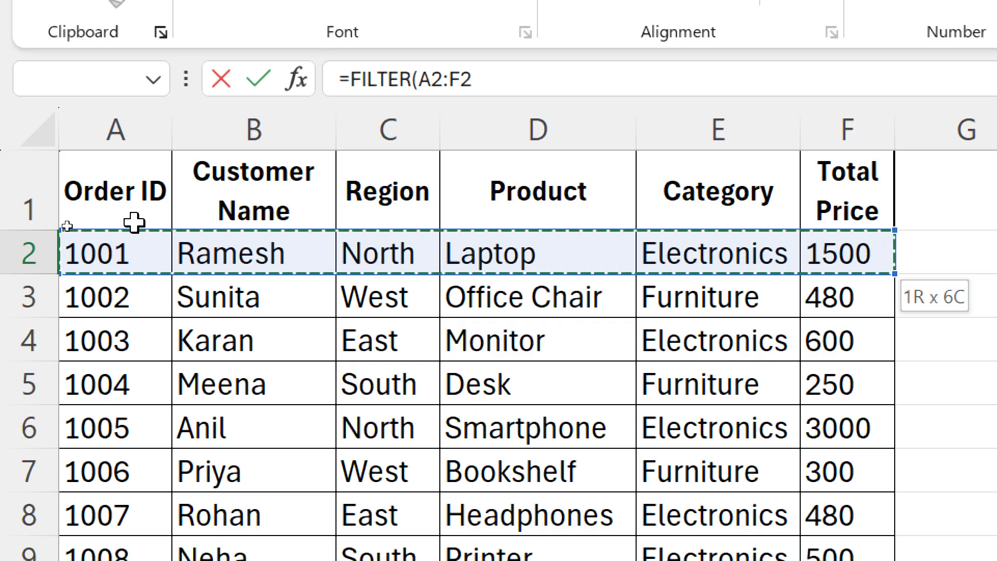
{"action": "key", "text": "ctrl+shift+Down"}
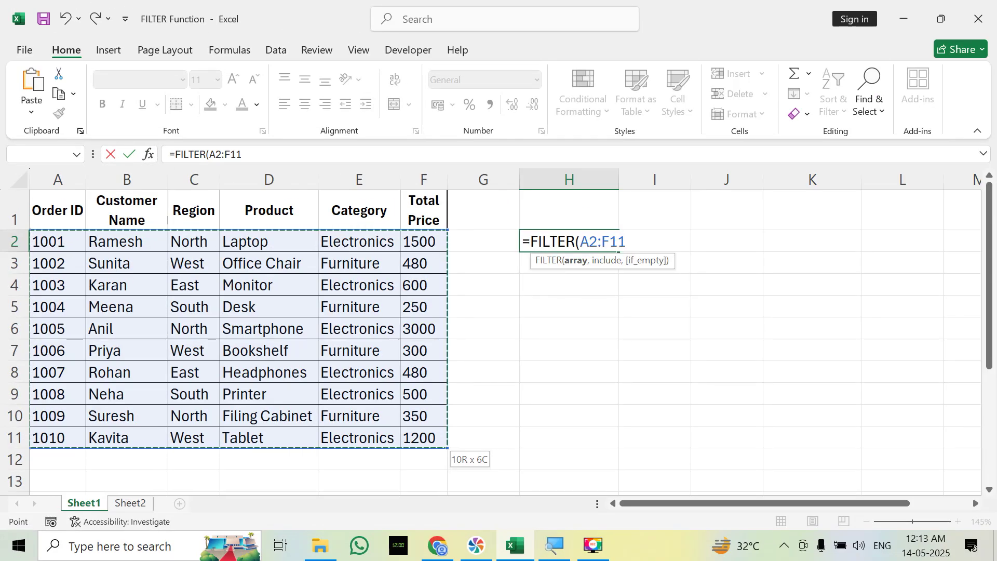
{"action": "type", "text": ","}
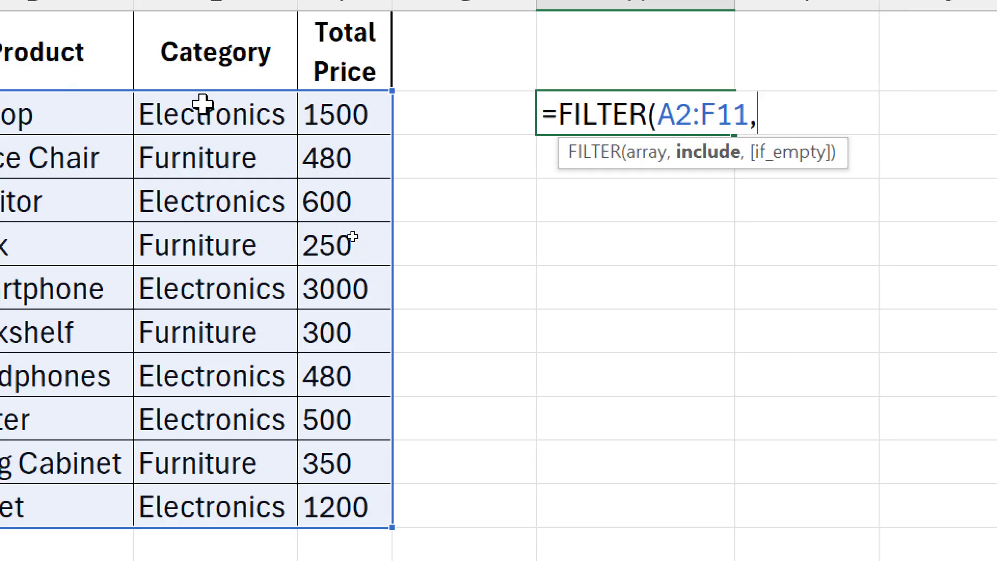
Set the FILTER function's include condition to E2:E11="Electronics", leaving the if_empty argument out.
{"action": "left_click_drag", "start_coordinate": [201, 103], "coordinate": [197, 521]}
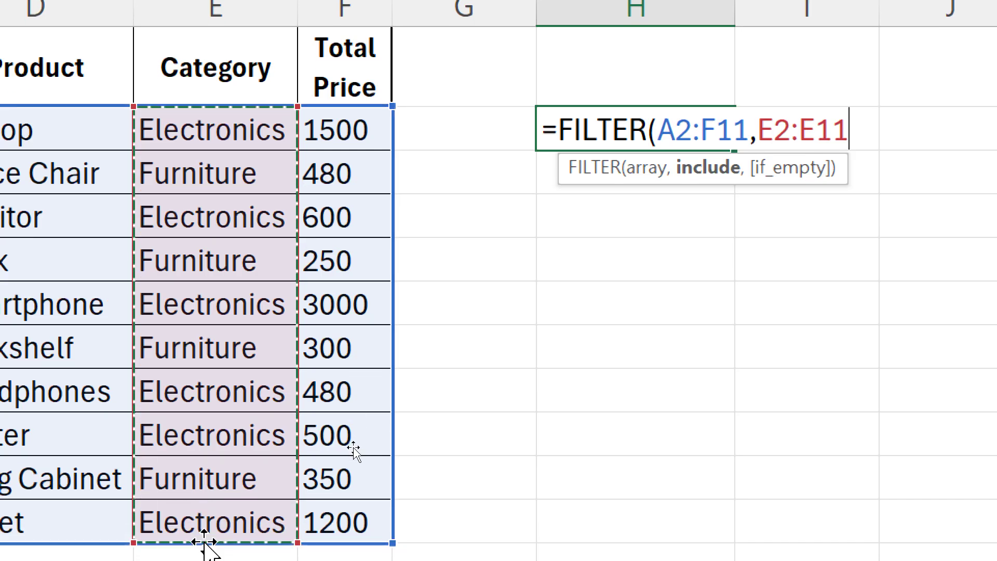
{"action": "left_click", "coordinate": [867, 141]}
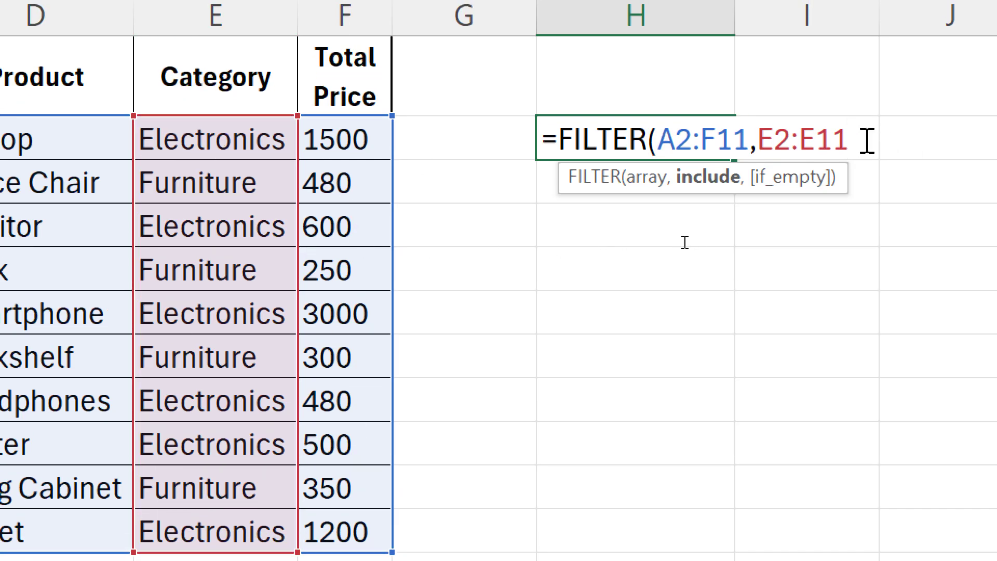
{"action": "type", "text": "="}
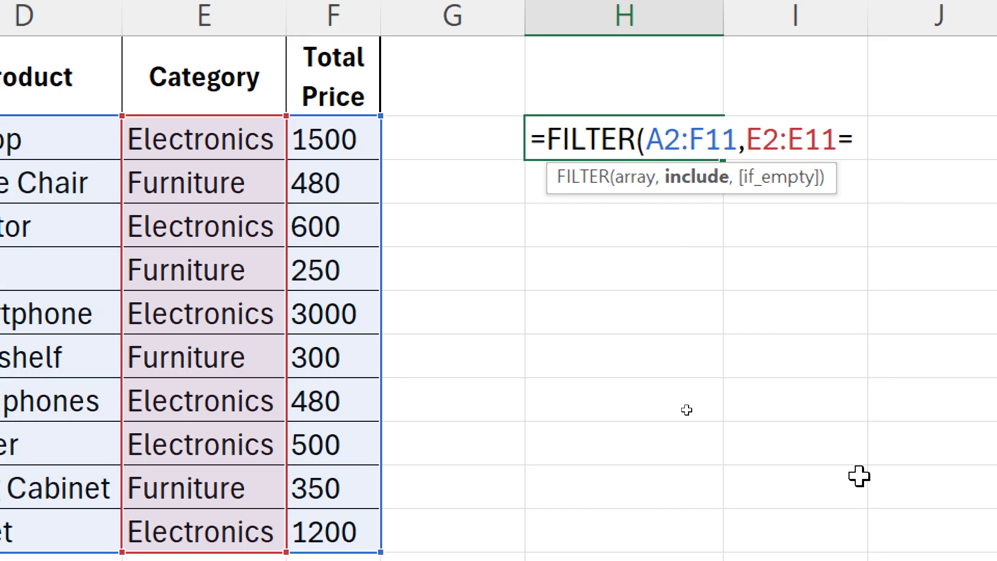
{"action": "type", "text": "\"e"}
{"action": "key", "text": "BackSpace"}
{"action": "type", "text": "Electroni"}
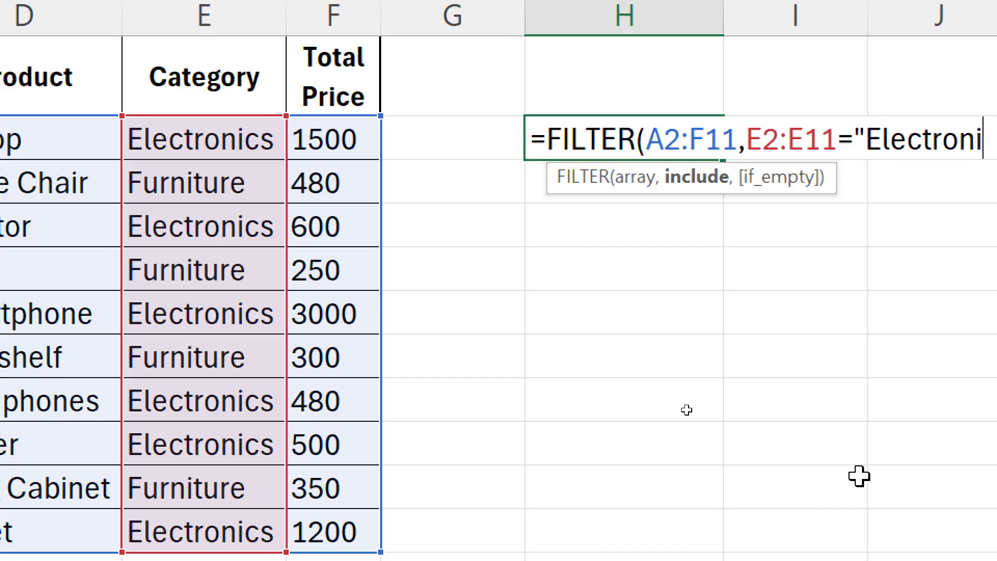
{"action": "type", "text": "cs\""}
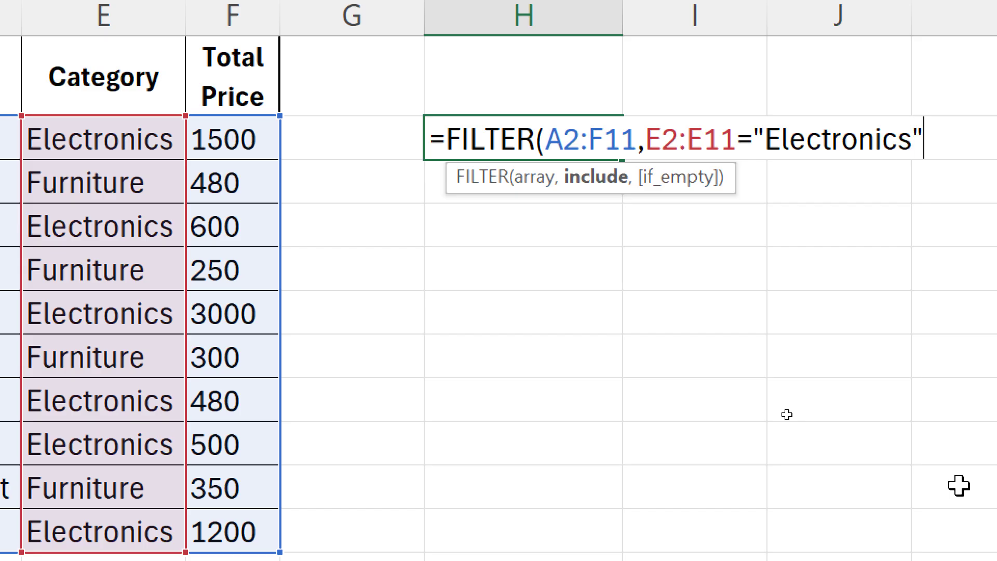
{"action": "type", "text": ","}
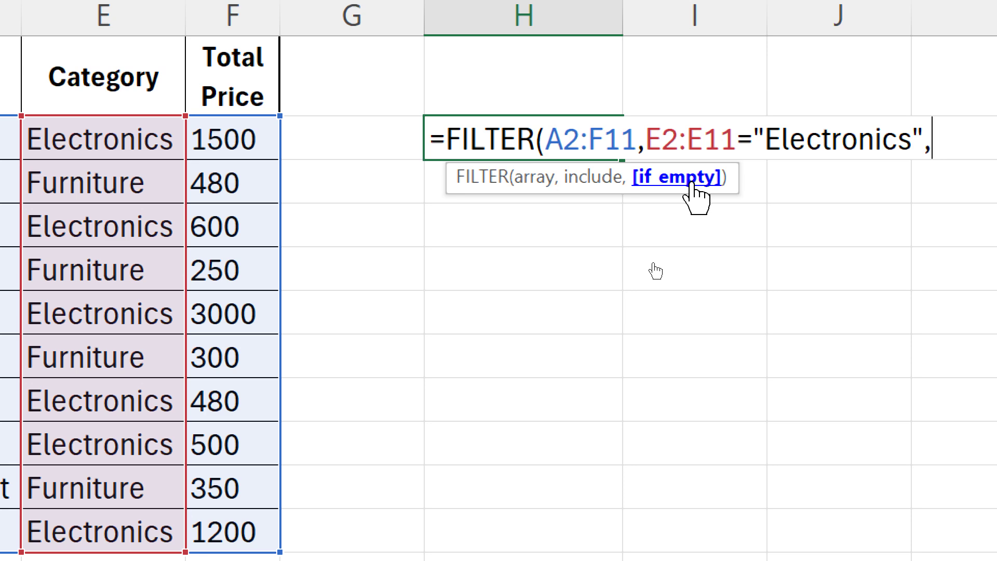
{"action": "key", "text": "BackSpace"}
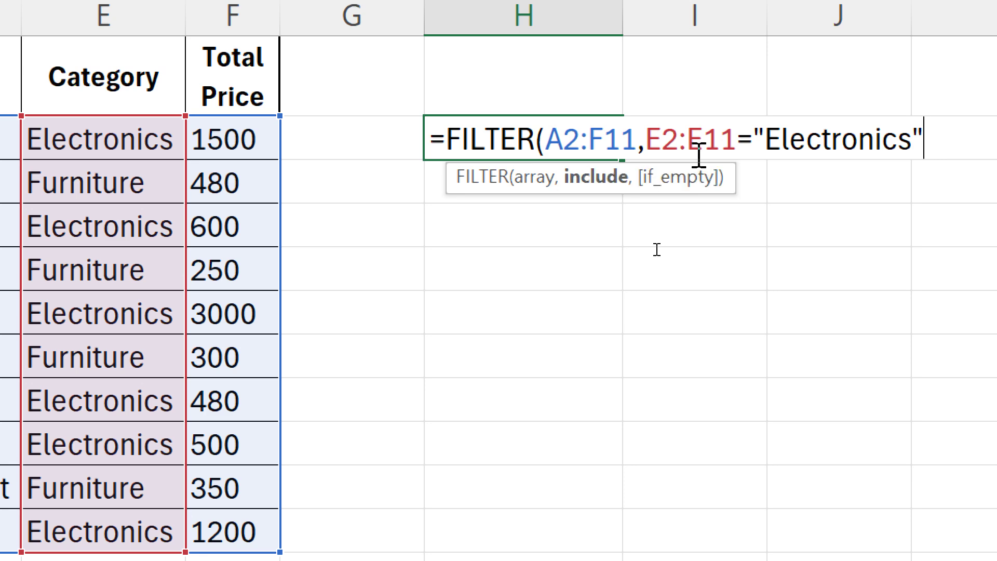
Highlight the array argument A2:F11 inside the FILTER formula to review its source range.
{"action": "scroll", "coordinate": [677, 210], "scroll_direction": "right", "scroll_amount": 1}
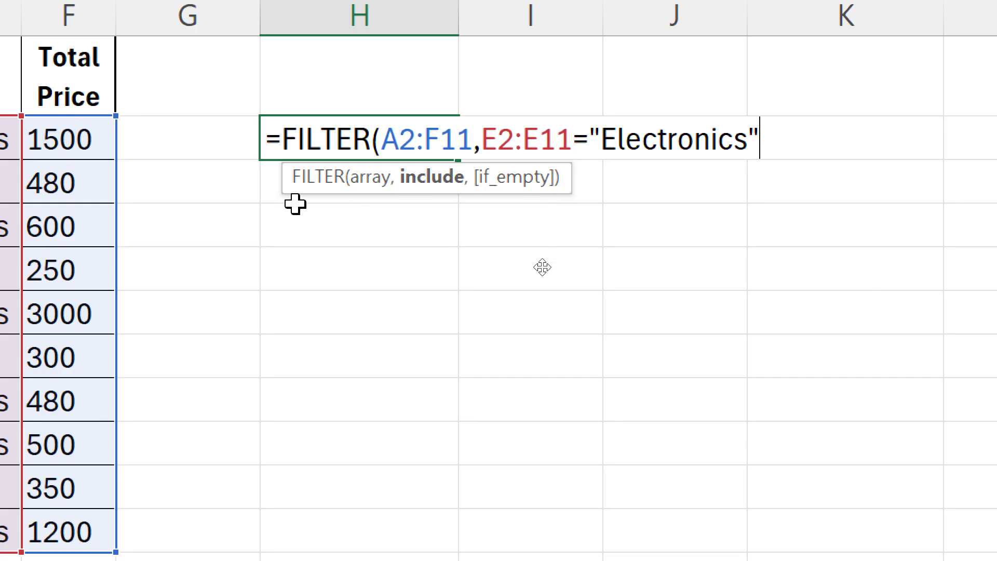
{"action": "left_click", "coordinate": [384, 139]}
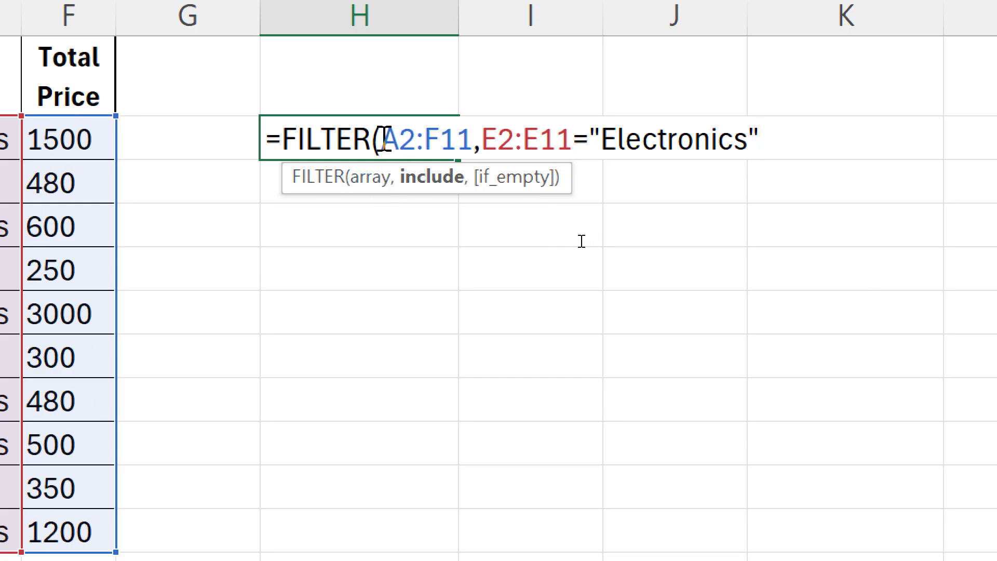
{"action": "left_click_drag", "start_coordinate": [384, 139], "coordinate": [472, 139]}
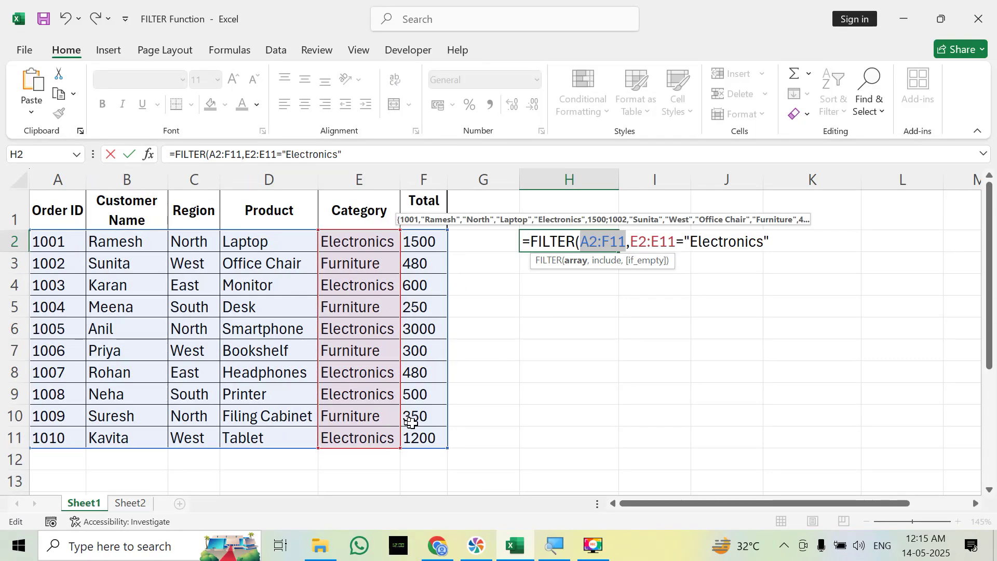
Complete the FILTER formula in H2 with its closing parenthesis and enter it.
{"action": "key", "text": "Right"}
{"action": "key", "text": "Right"}
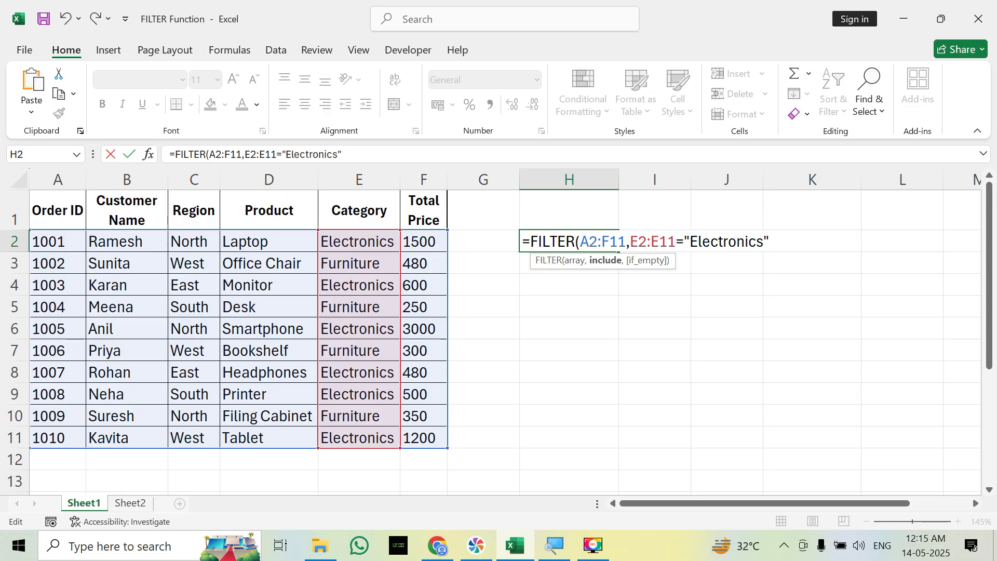
{"action": "key", "text": "Left"}
{"action": "key", "text": "Right"}
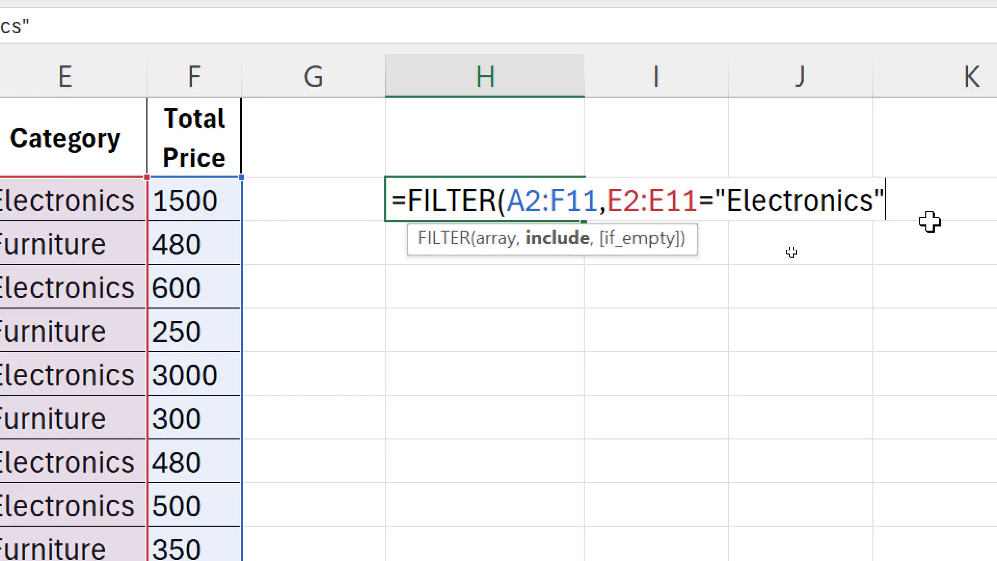
{"action": "type", "text": ")"}
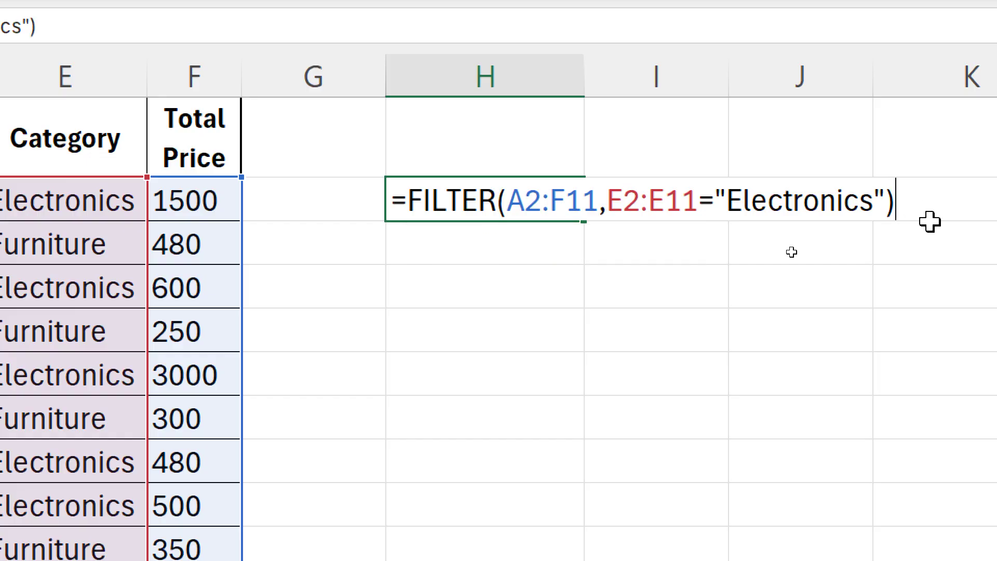
{"action": "key", "text": "Return"}
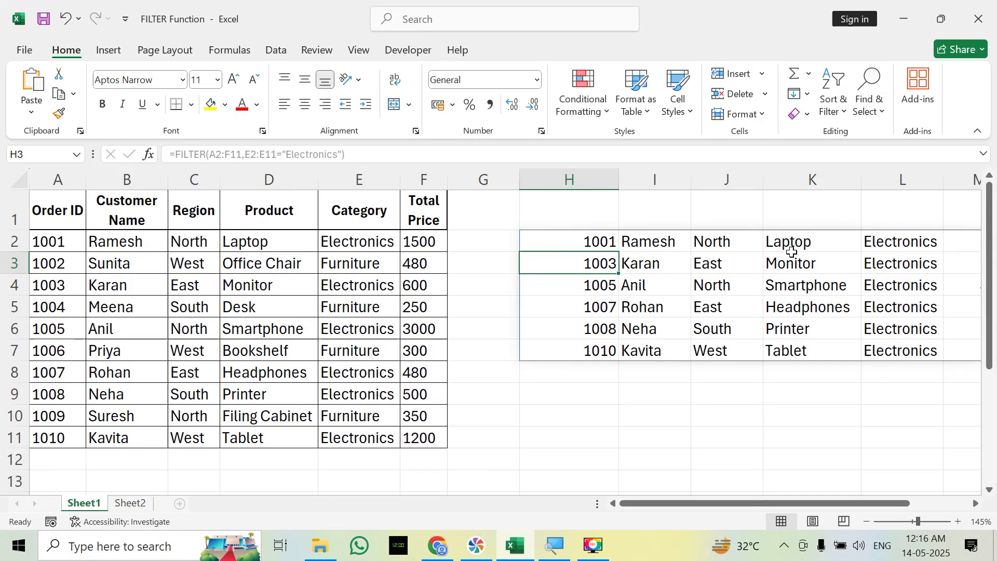
Left-align column H and narrow columns H and J to fit the filtered order data more closely.
{"action": "left_click", "coordinate": [586, 179]}
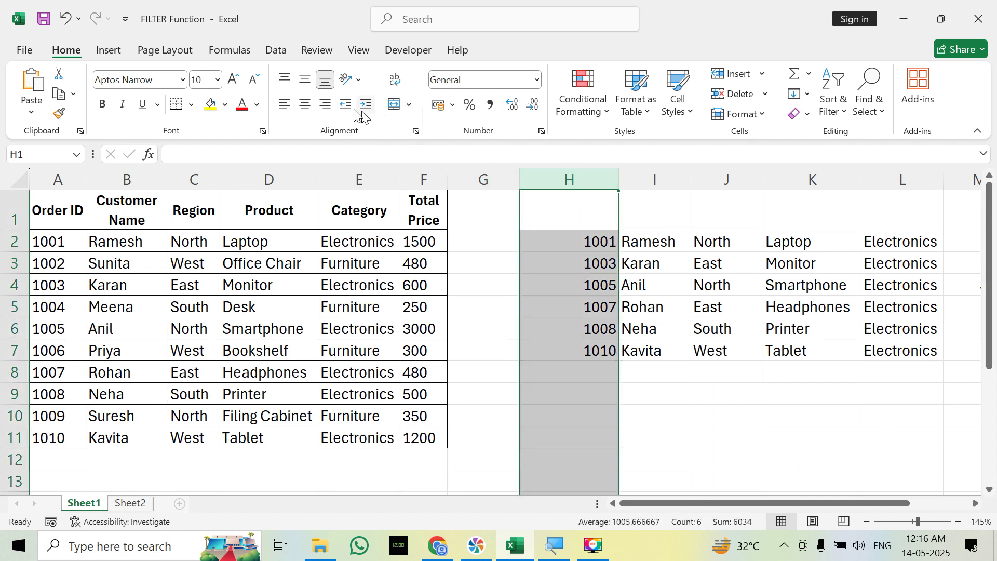
{"action": "left_click", "coordinate": [284, 104]}
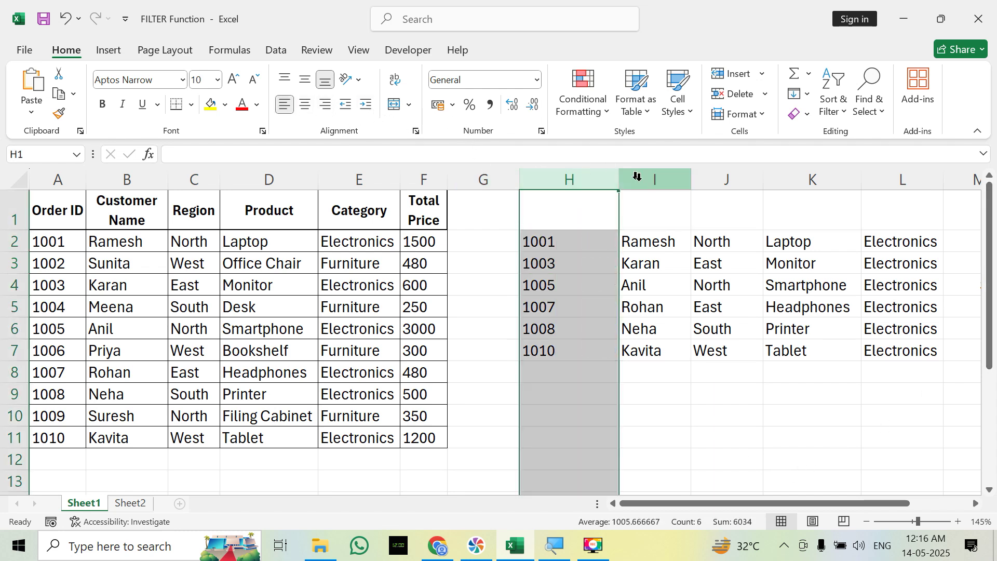
{"action": "left_click", "coordinate": [685, 239]}
{"action": "left_click_drag", "start_coordinate": [620, 179], "coordinate": [582, 180]}
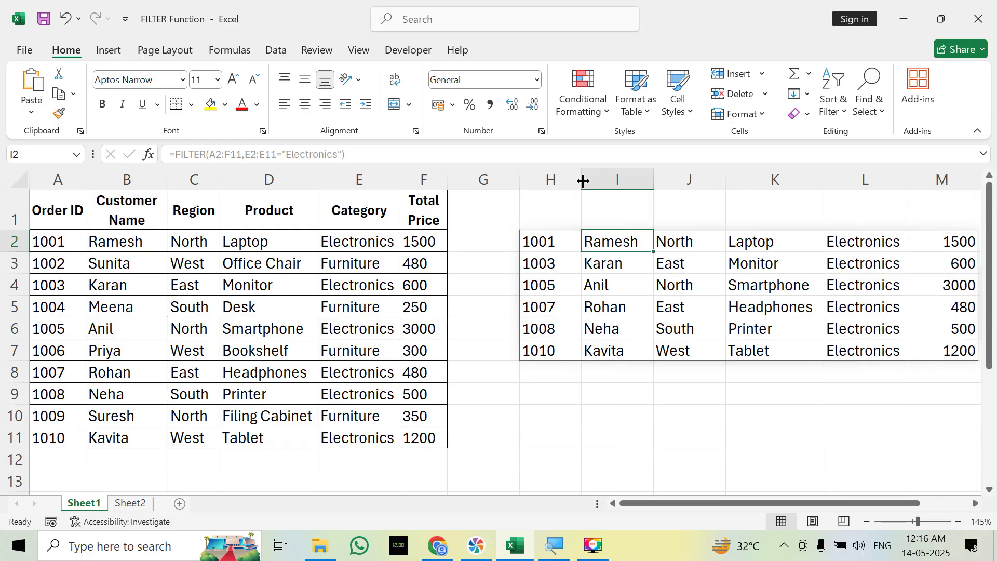
{"action": "left_click_drag", "start_coordinate": [725, 179], "coordinate": [705, 179]}
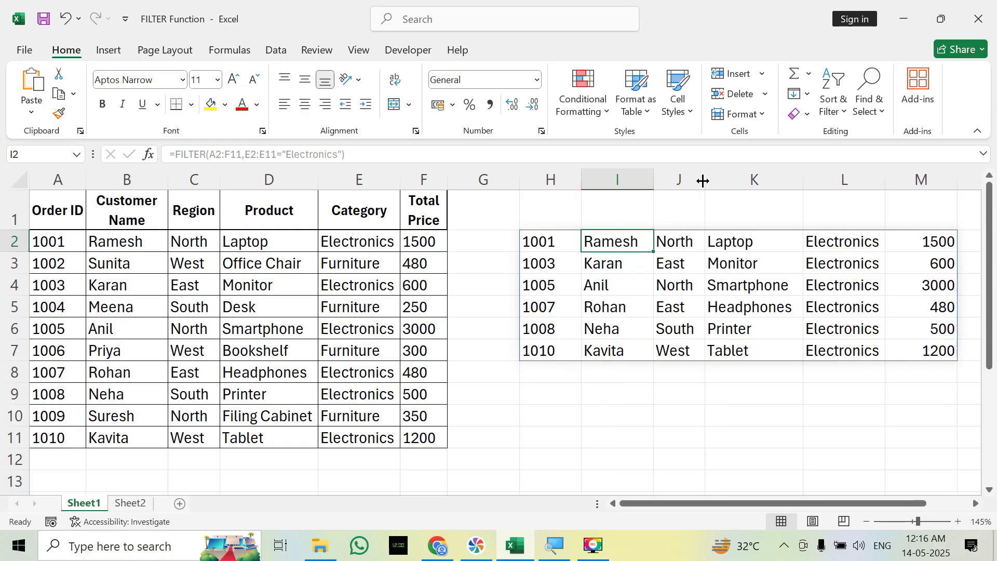
Examine the filtered order fields, the category values in L2:L7 and the FILTER formula in H2.
{"action": "left_click", "coordinate": [555, 245]}
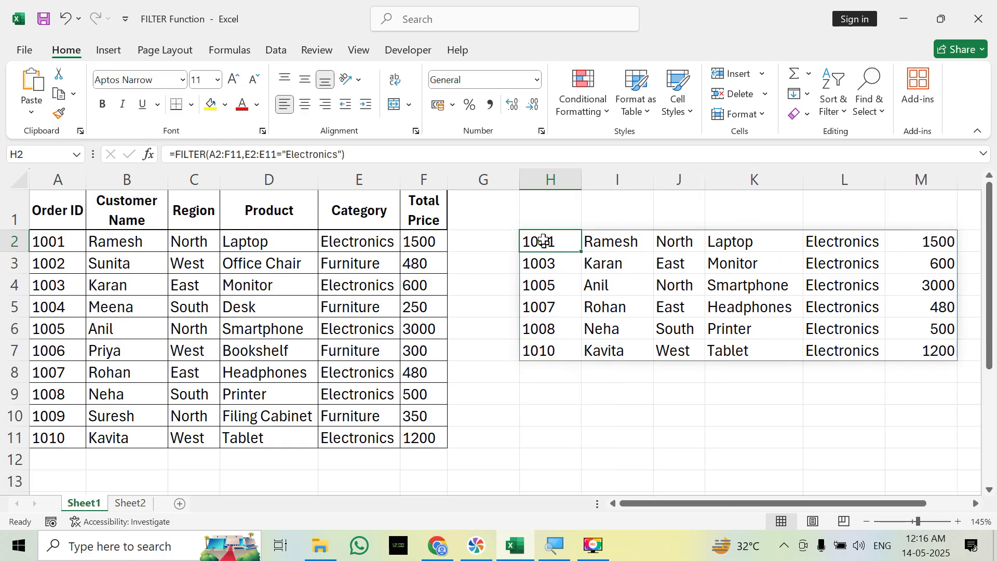
{"action": "left_click", "coordinate": [624, 247]}
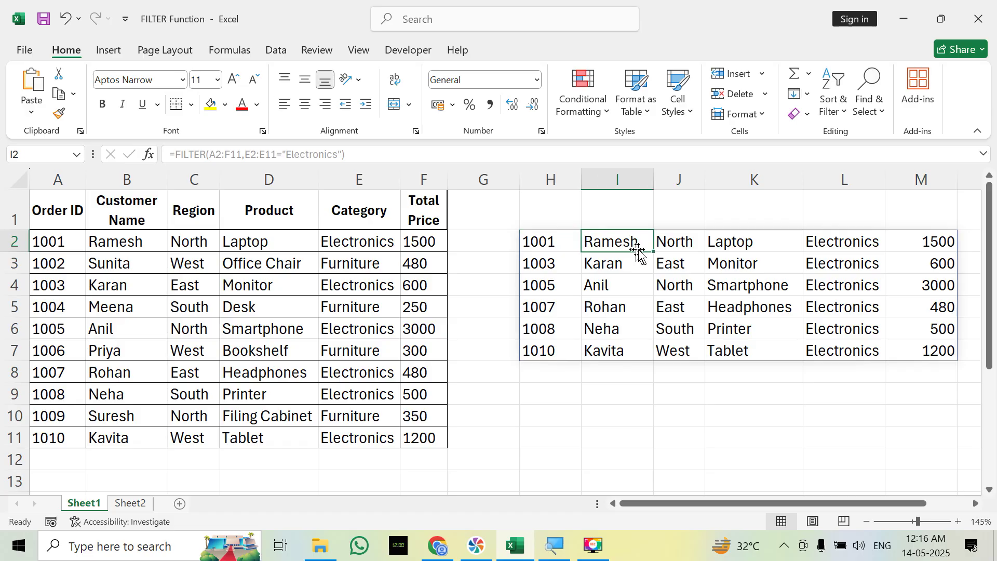
{"action": "left_click", "coordinate": [675, 246]}
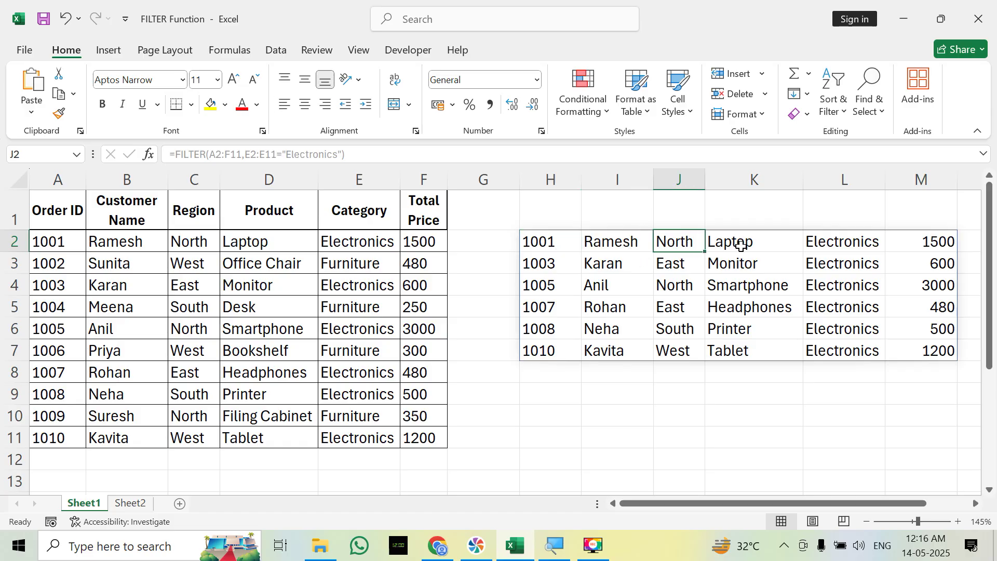
{"action": "left_click_drag", "start_coordinate": [832, 250], "coordinate": [840, 351]}
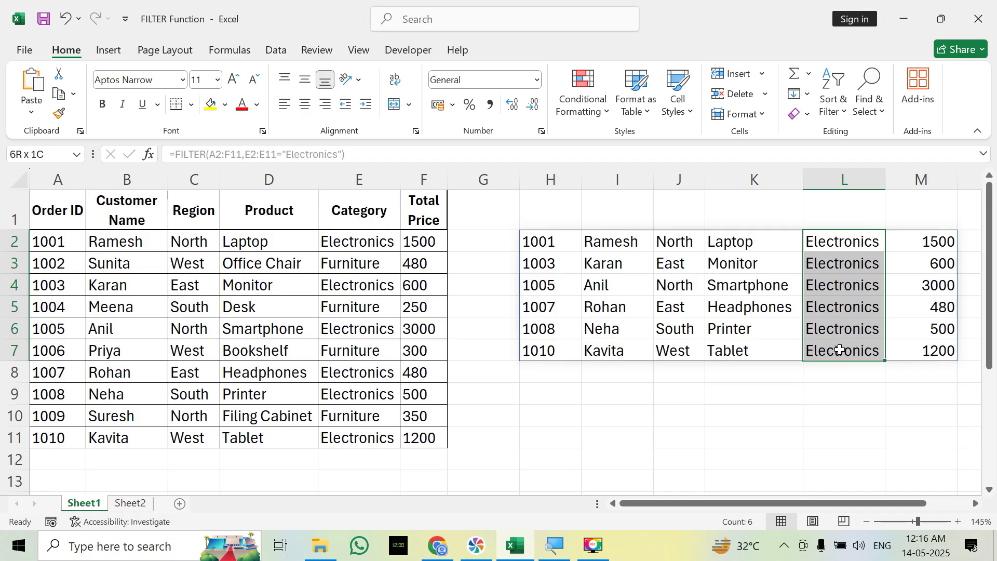
{"action": "left_click", "coordinate": [564, 245]}
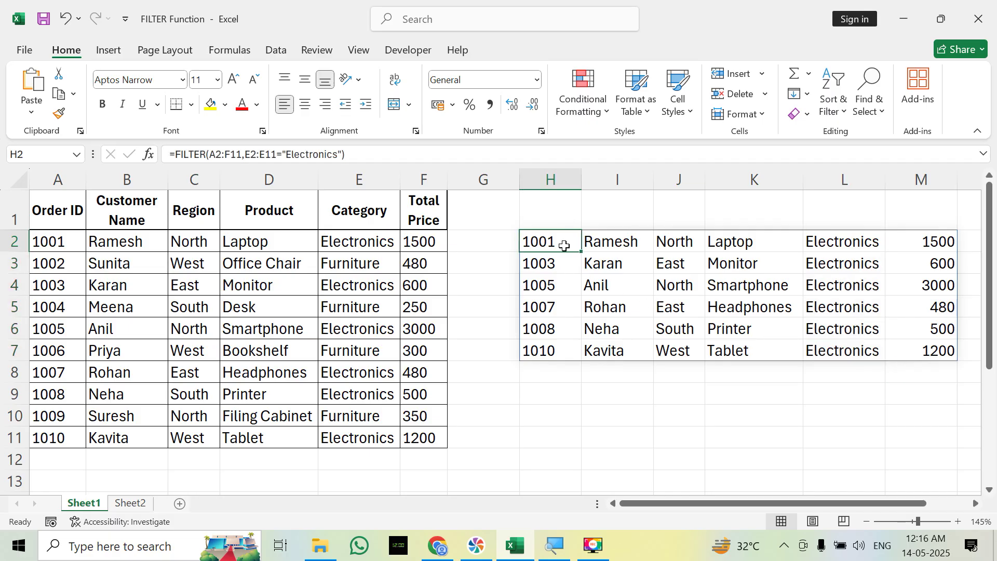
{"action": "key", "text": "F2"}
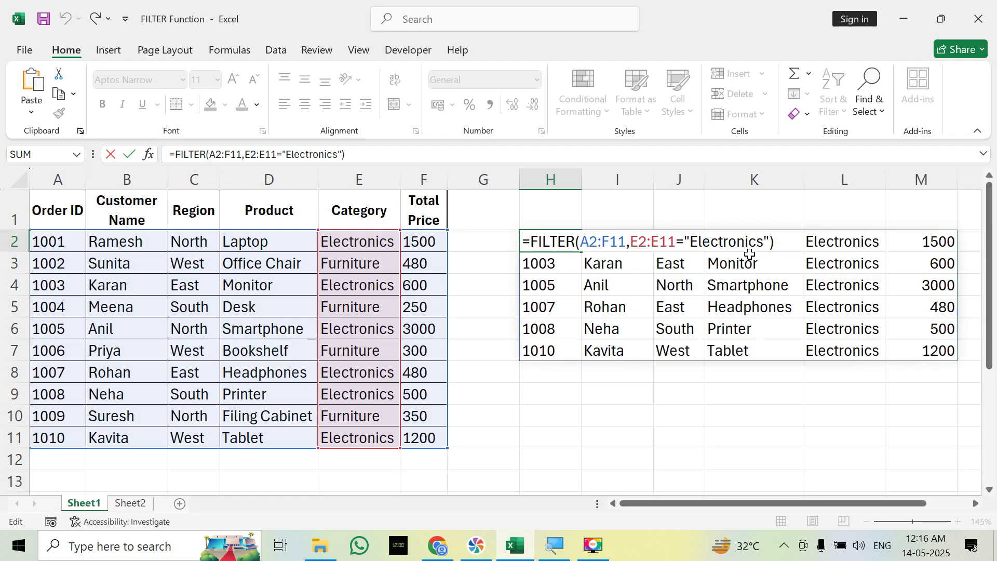
{"action": "left_click", "coordinate": [838, 280]}
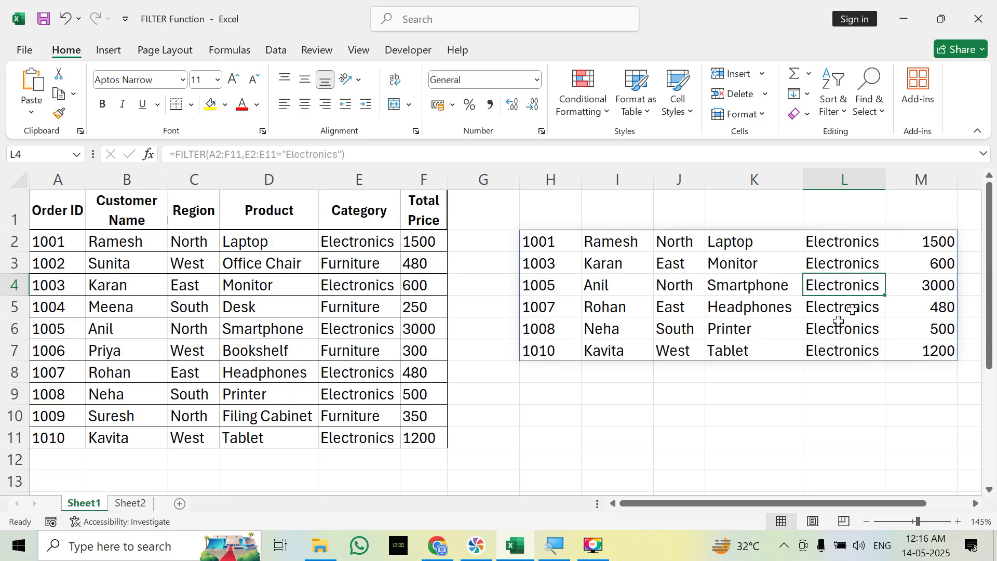
Change the category criterion in H2's FILTER formula to "Furniture".
{"action": "left_click", "coordinate": [550, 246]}
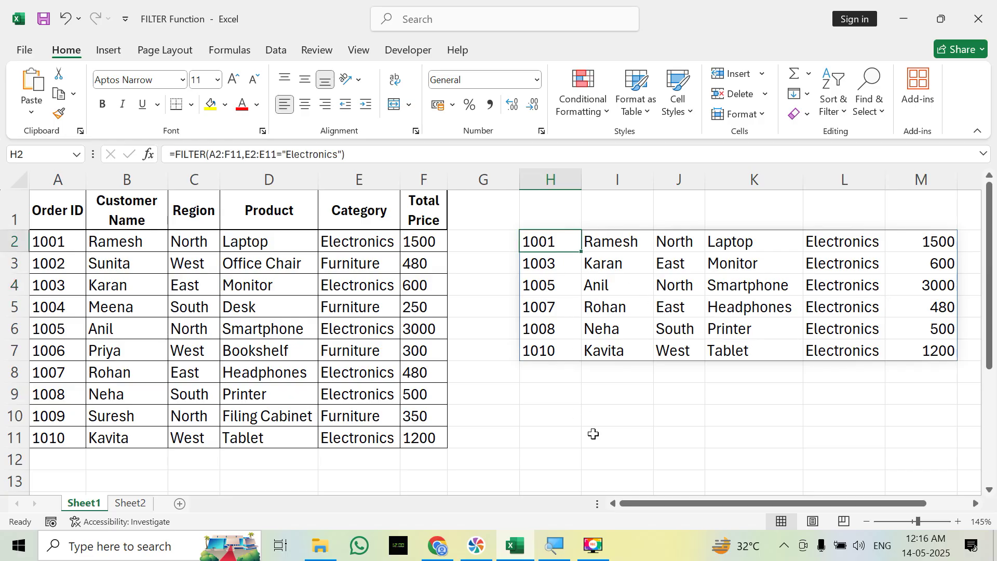
{"action": "key", "text": "F2"}
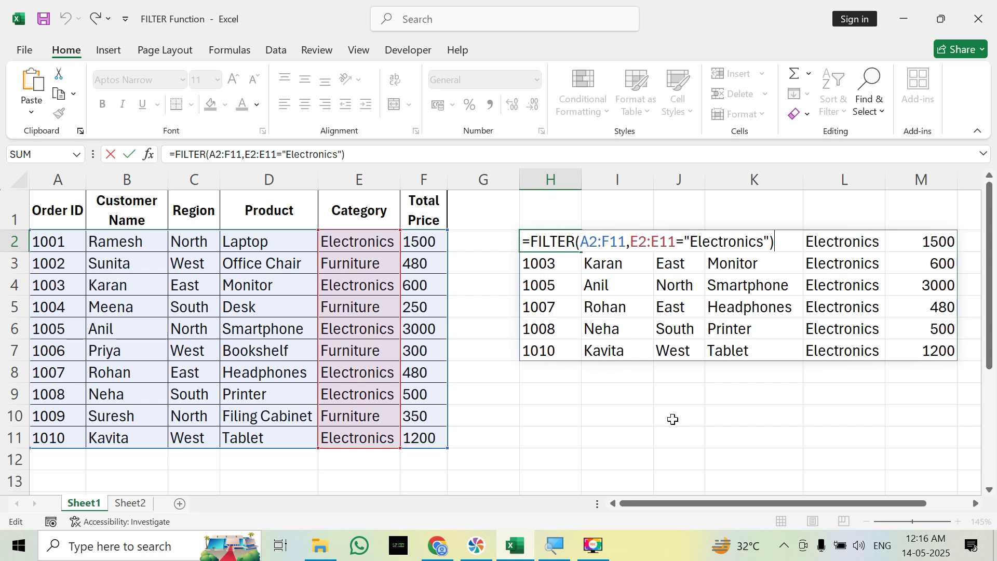
{"action": "key", "text": "Left"}
{"action": "key", "text": "Left"}
{"action": "key", "text": "BackSpace"}
{"action": "key", "text": "BackSpace"}
{"action": "key", "text": "BackSpace"}
{"action": "key", "text": "BackSpace"}
{"action": "key", "text": "BackSpace"}
{"action": "key", "text": "BackSpace"}
{"action": "key", "text": "BackSpace"}
{"action": "key", "text": "BackSpace"}
{"action": "key", "text": "BackSpace"}
{"action": "key", "text": "BackSpace"}
{"action": "key", "text": "BackSpace"}
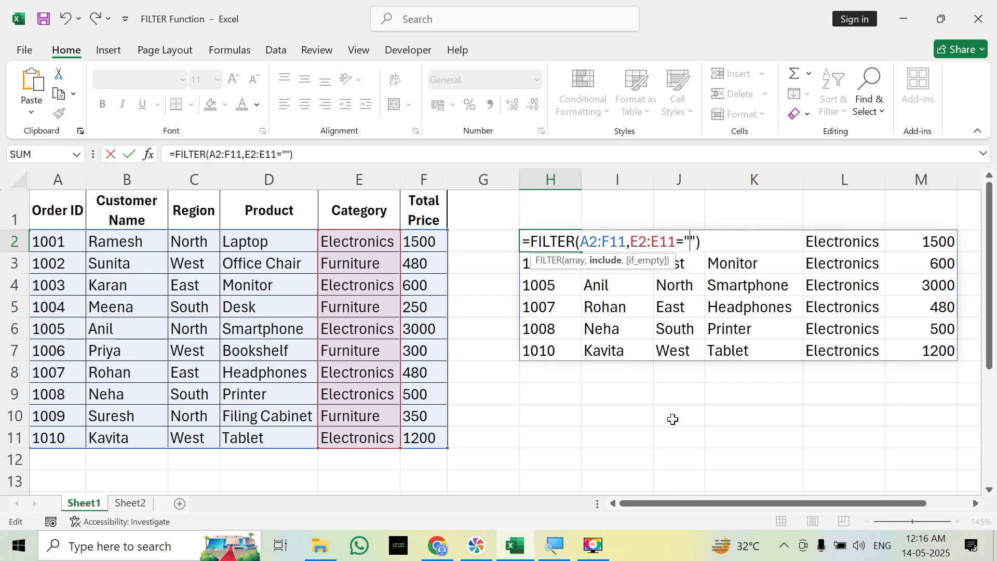
{"action": "type", "text": "Furnit"}
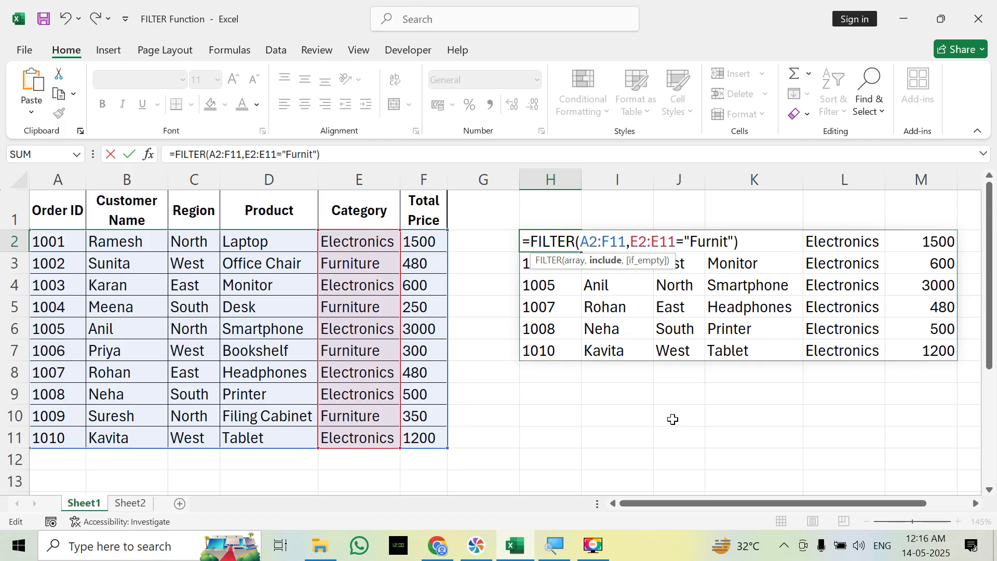
{"action": "type", "text": "ure"}
{"action": "key", "text": "Return"}
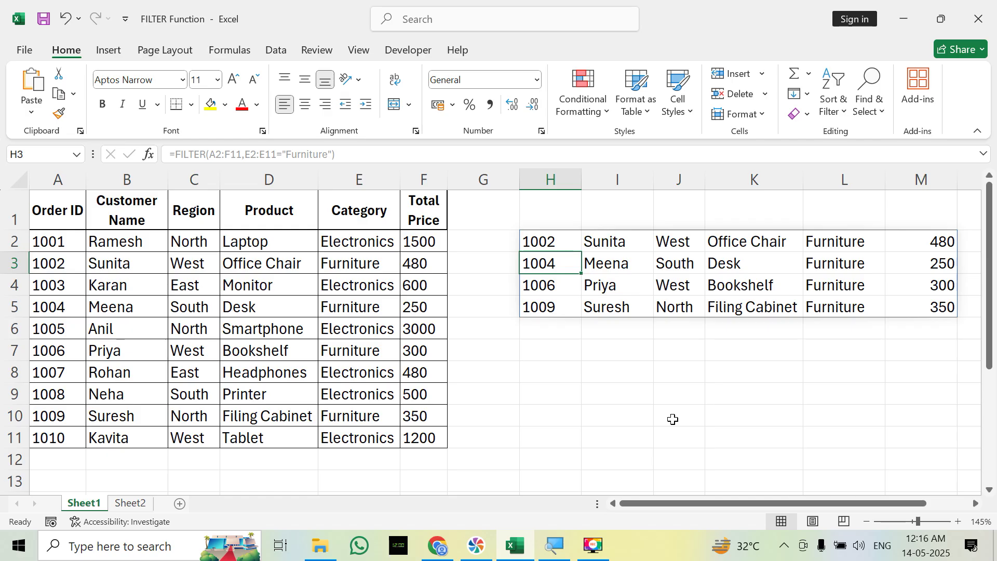
Change the category criterion in H2's FILTER formula to "Grocery", a category missing from the table.
{"action": "key", "text": "Up"}
{"action": "key", "text": "F2"}
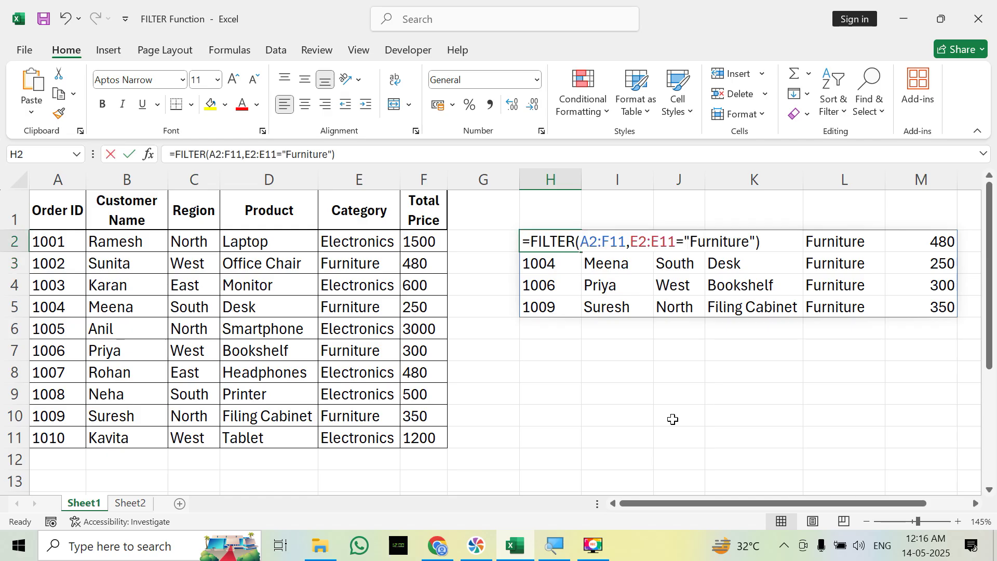
{"action": "key", "text": "Left"}
{"action": "key", "text": "Left"}
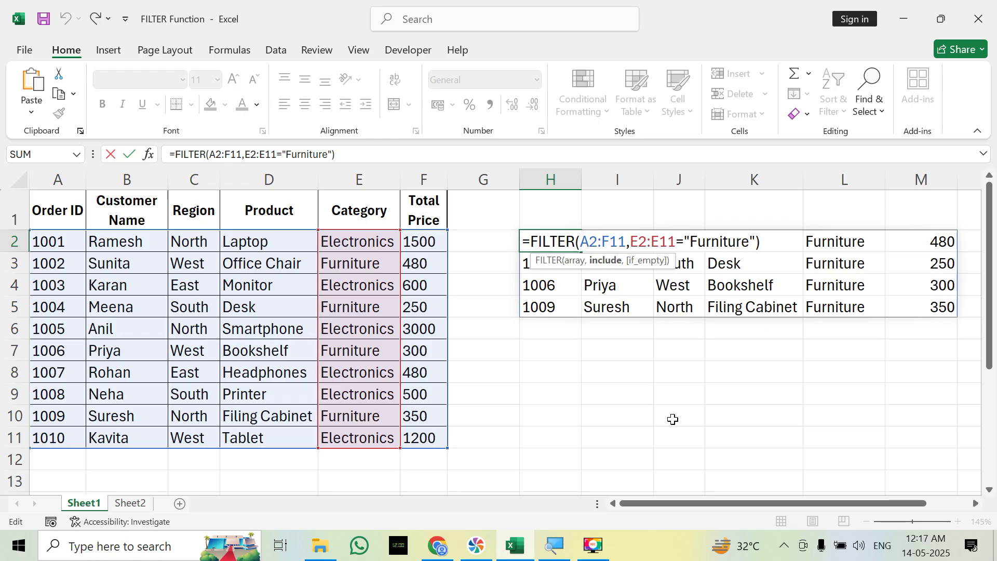
{"action": "key", "text": "BackSpace"}
{"action": "key", "text": "BackSpace"}
{"action": "key", "text": "BackSpace"}
{"action": "key", "text": "BackSpace"}
{"action": "key", "text": "BackSpace"}
{"action": "key", "text": "BackSpace"}
{"action": "key", "text": "BackSpace"}
{"action": "key", "text": "BackSpace"}
{"action": "key", "text": "BackSpace"}
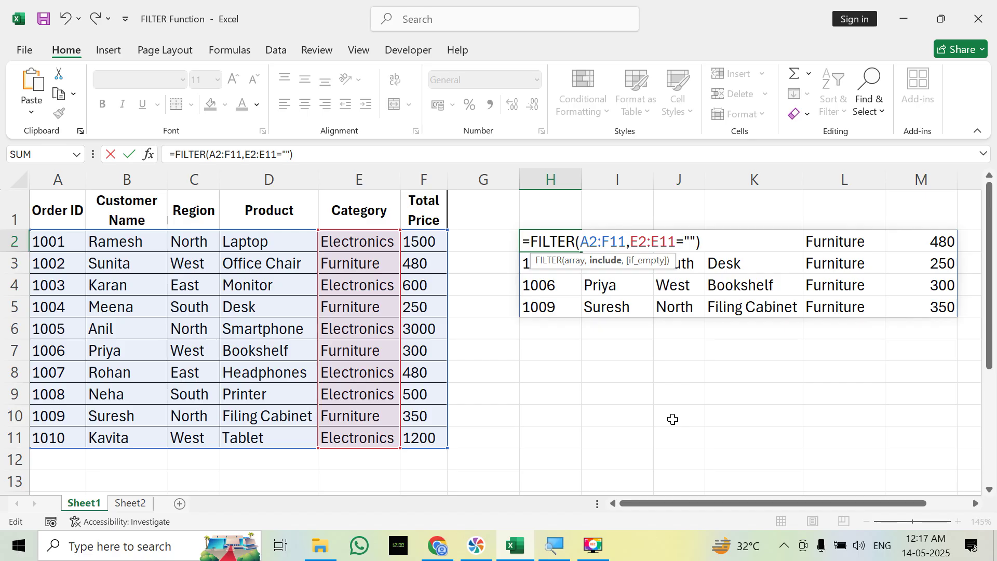
{"action": "type", "text": "Grocery"}
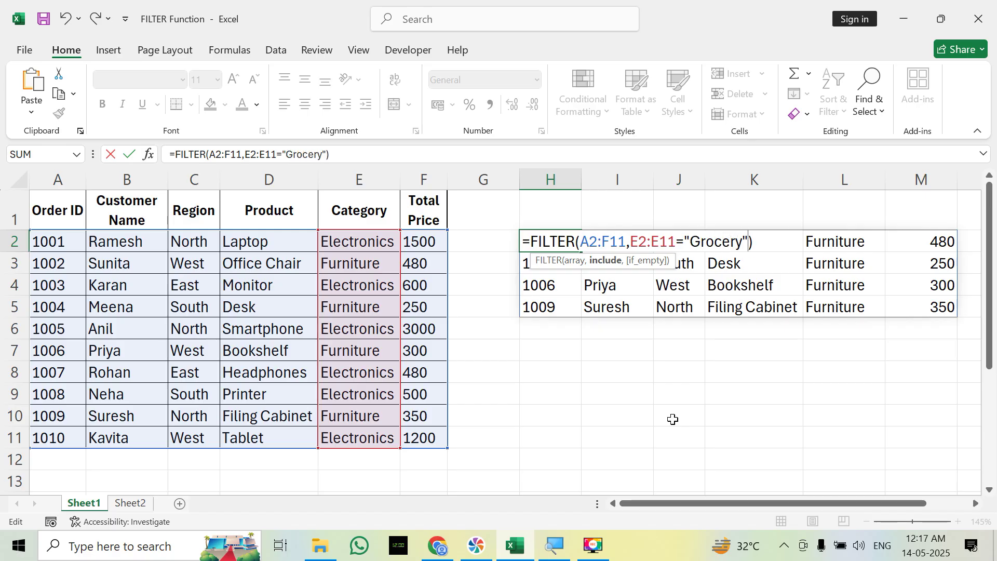
{"action": "key", "text": "Right"}
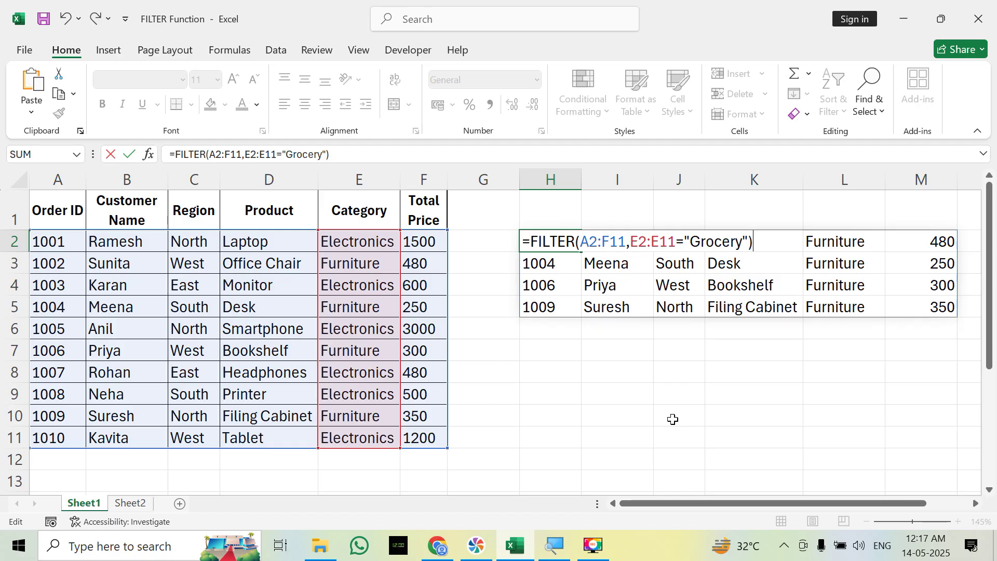
{"action": "key", "text": "ctrl+Return"}
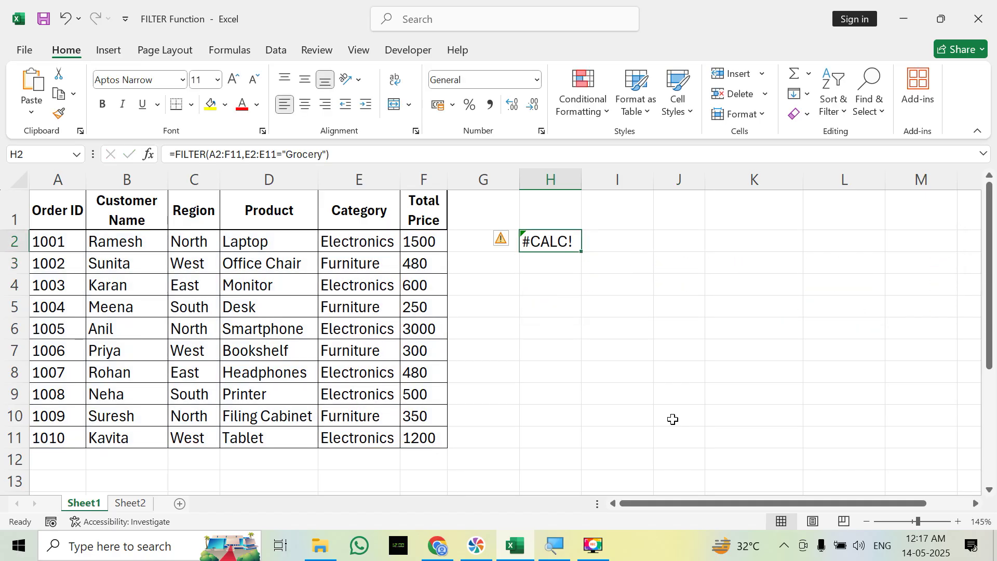
Add "No data found" as the if_empty argument of the FILTER formula in H2.
{"action": "key", "text": "F2"}
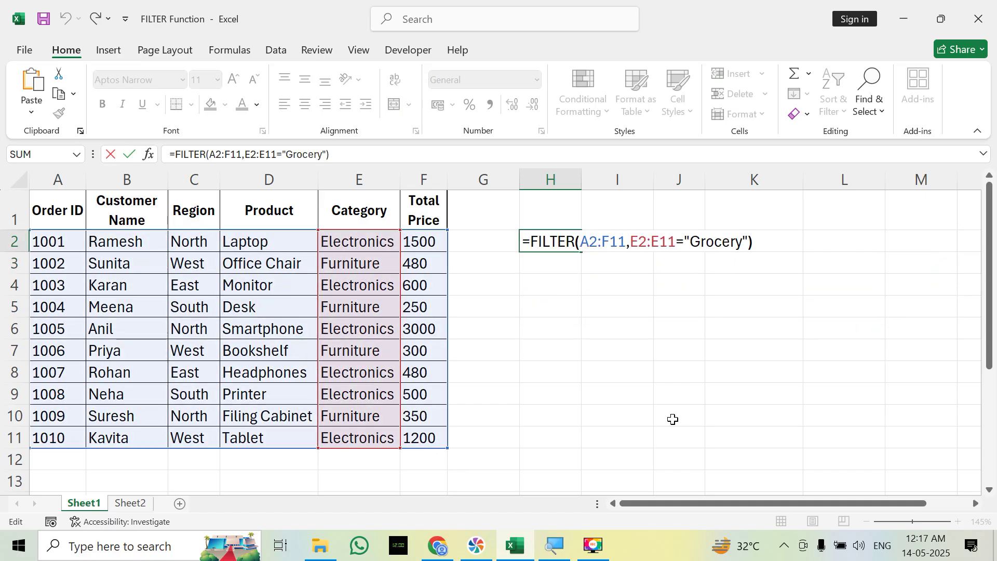
{"action": "key", "text": "Left"}
{"action": "type", "text": ","}
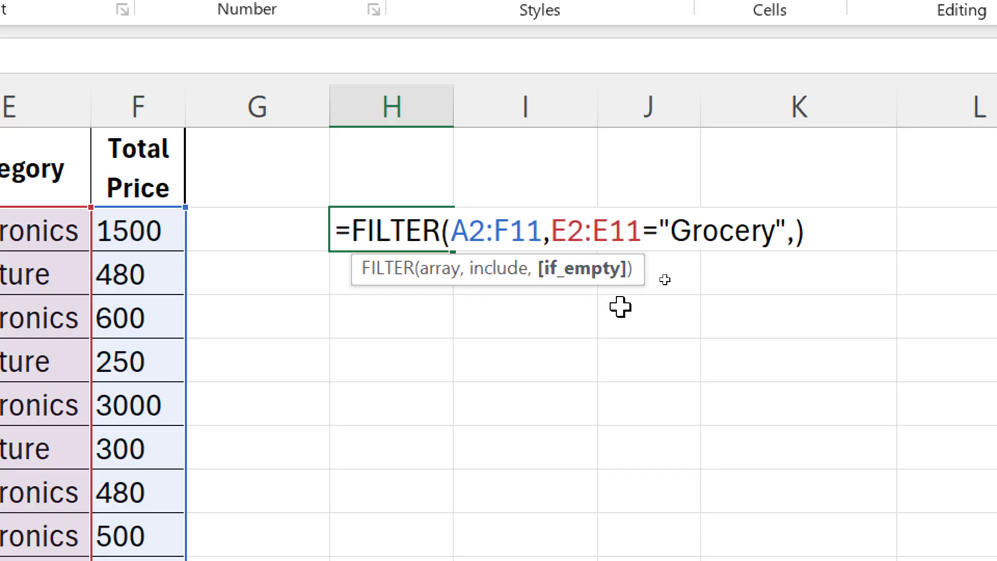
{"action": "type", "text": "\""}
{"action": "type", "text": "No data"}
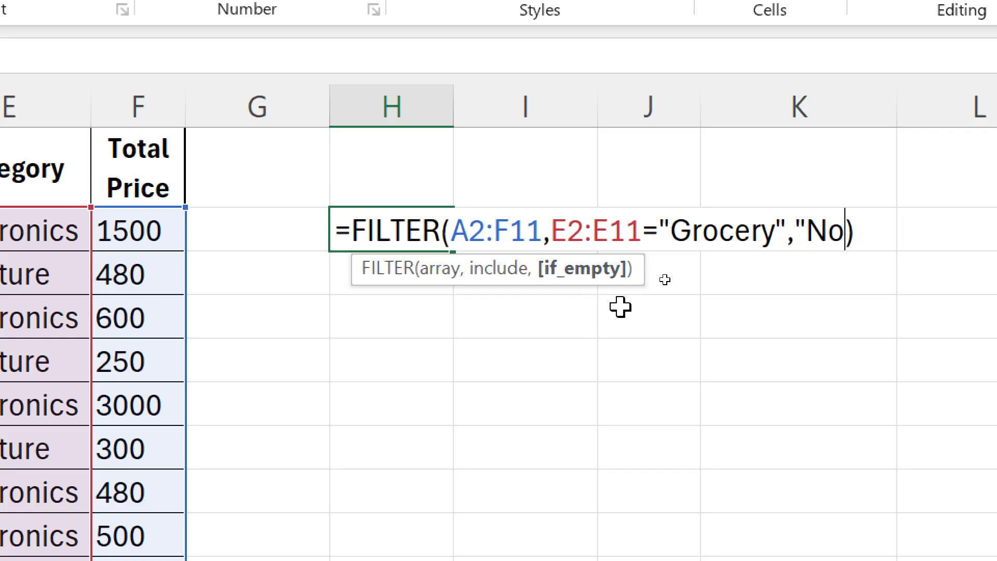
{"action": "type", "text": " found\""}
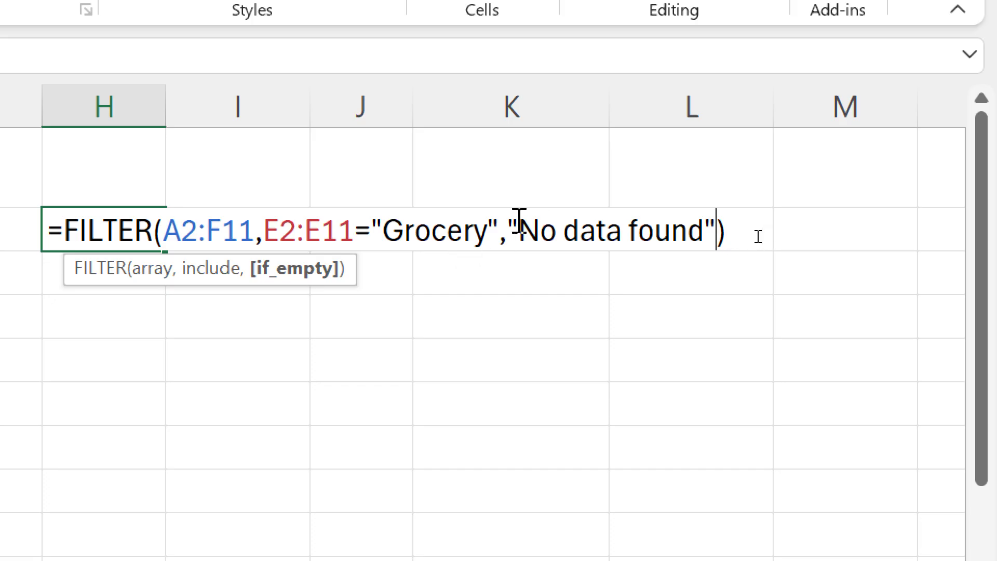
{"action": "left_click_drag", "start_coordinate": [519, 218], "coordinate": [705, 229]}
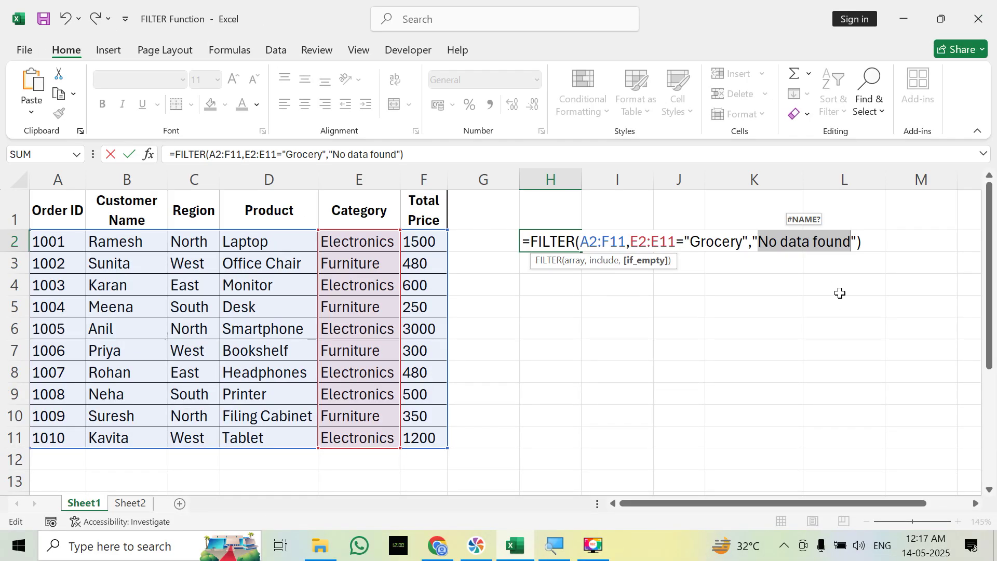
{"action": "key", "text": "Return"}
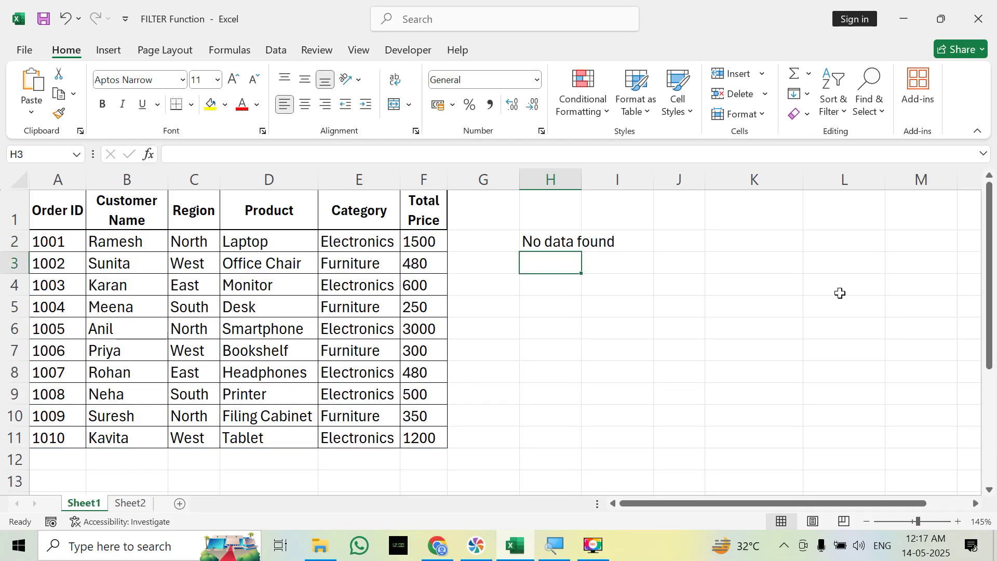
Autofit column H to the width of the text in H2, leaving that cell selected.
{"action": "key", "text": "Up"}
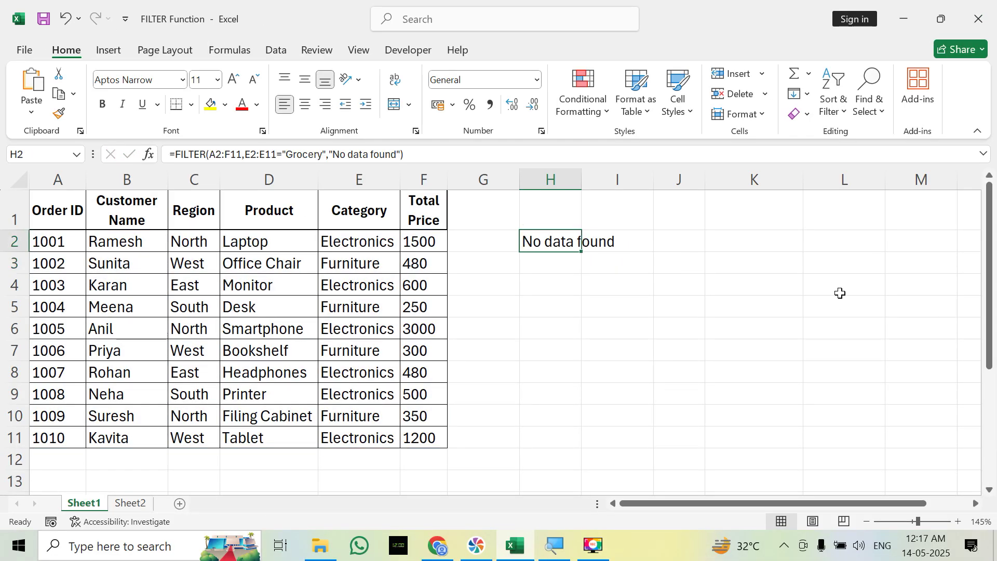
{"action": "double_click", "coordinate": [588, 173]}
{"action": "left_click", "coordinate": [595, 269]}
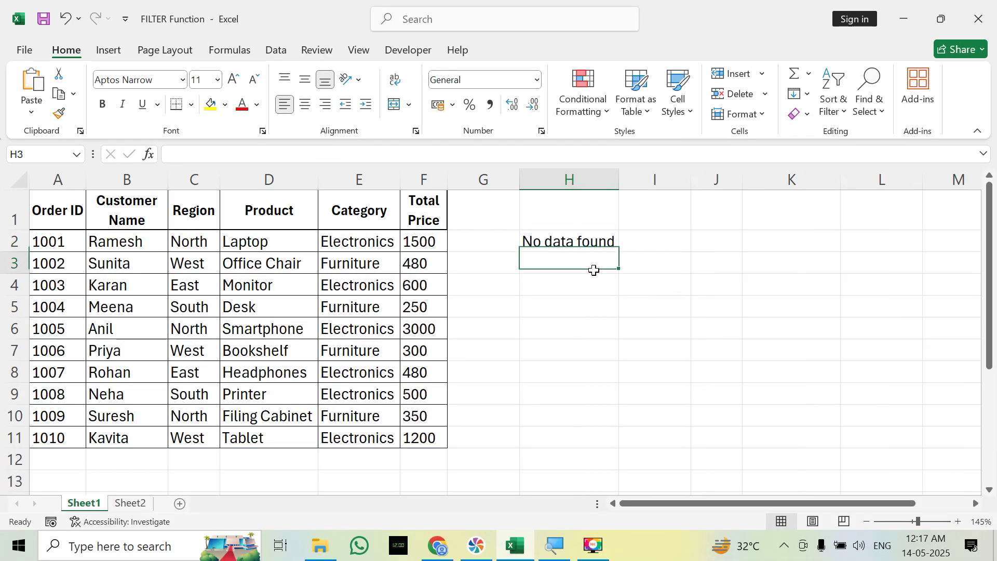
{"action": "left_click", "coordinate": [585, 241]}
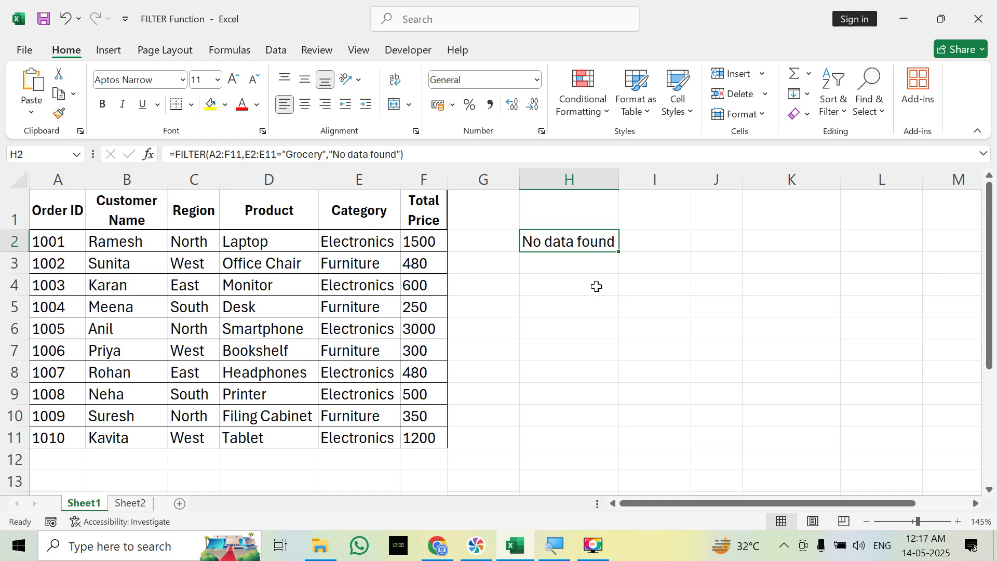
Change the array argument of the FILTER formula in H2 to A2:B11, covering only order IDs and customer names.
{"action": "key", "text": "F2"}
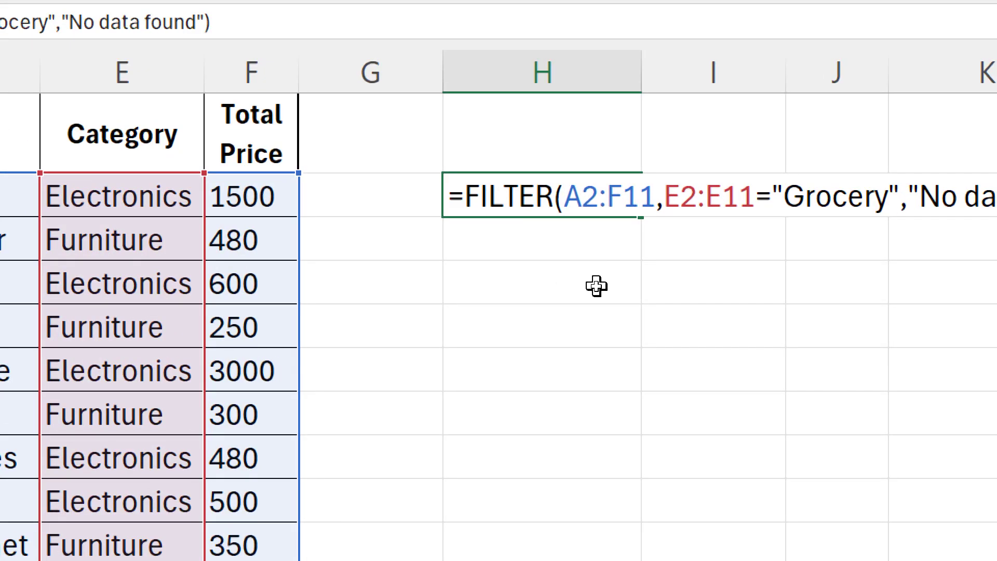
{"action": "left_click", "coordinate": [655, 200]}
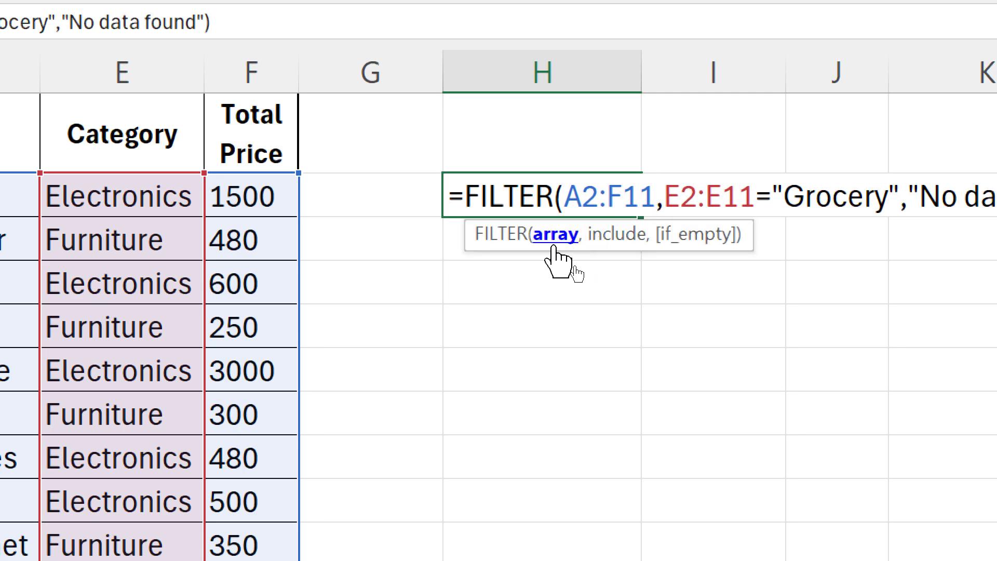
{"action": "left_click_drag", "start_coordinate": [667, 198], "coordinate": [902, 197]}
{"action": "left_click", "coordinate": [880, 203]}
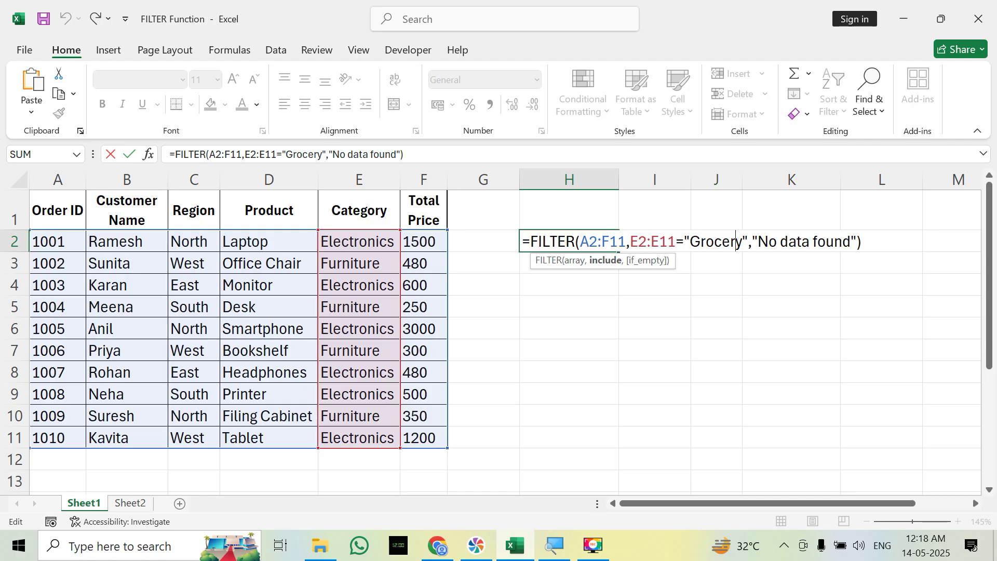
{"action": "left_click", "coordinate": [605, 242]}
{"action": "key", "text": "BackSpace"}
{"action": "key", "text": "BackSpace"}
{"action": "key", "text": "BackSpace"}
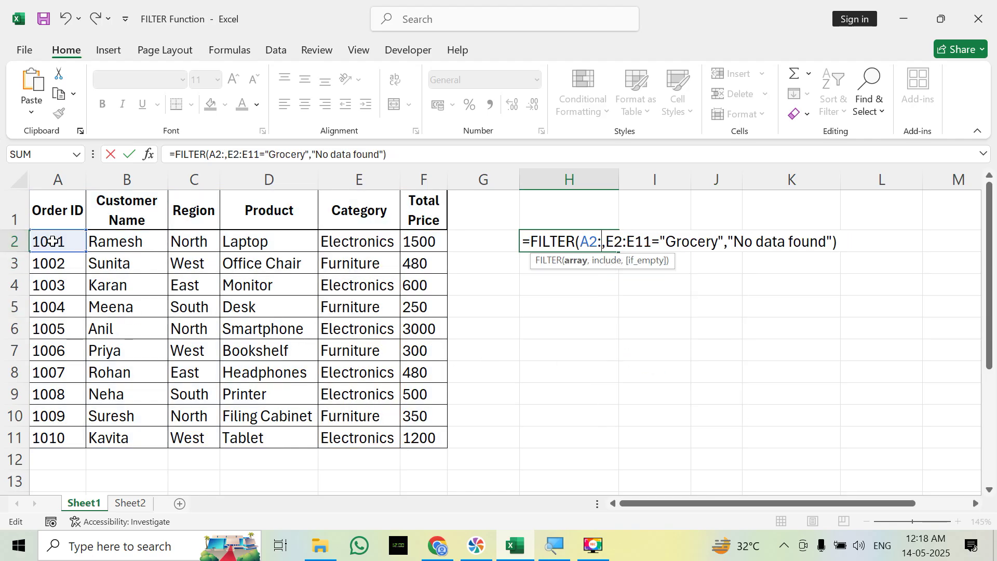
{"action": "left_click", "coordinate": [53, 241]}
{"action": "key", "text": "shift+Right"}
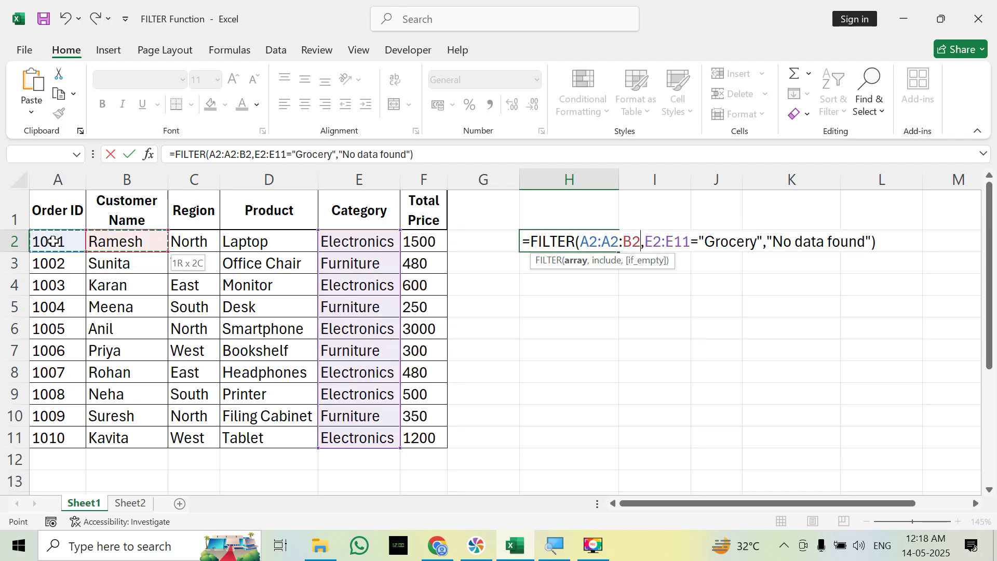
{"action": "key", "text": "shift+Down"}
{"action": "key", "text": "shift+Down"}
{"action": "key", "text": "ctrl+shift+Down"}
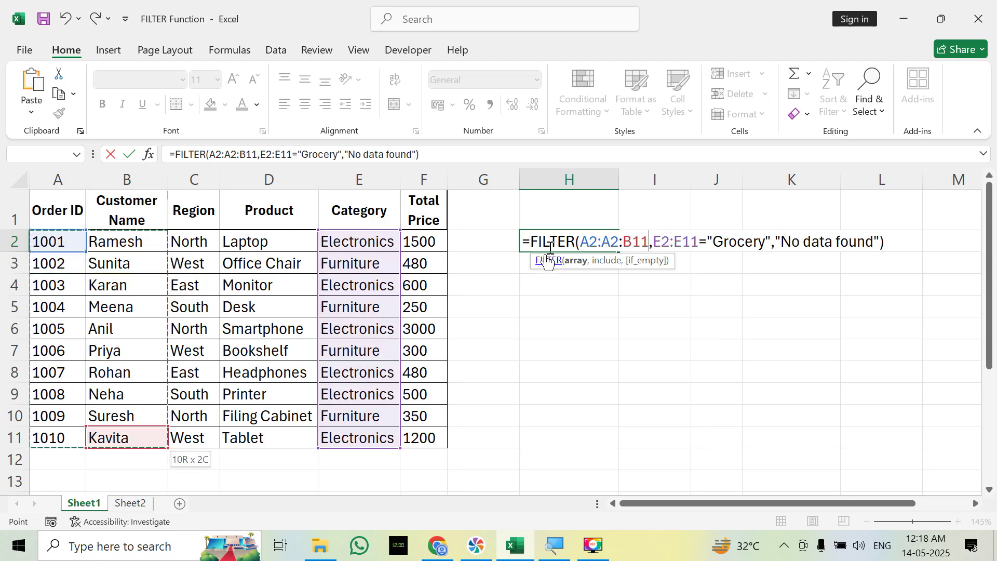
{"action": "left_click", "coordinate": [602, 243]}
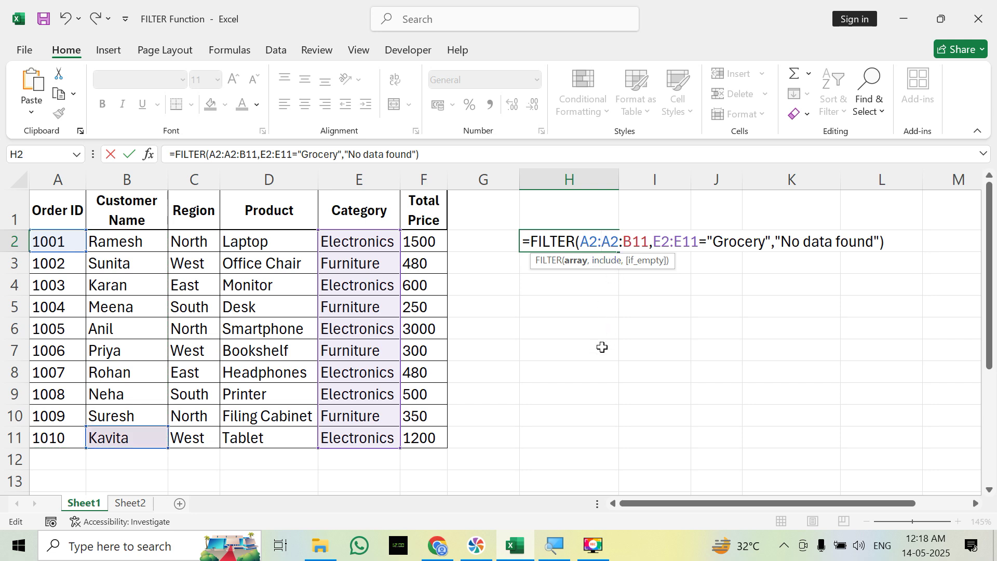
{"action": "key", "text": "BackSpace"}
{"action": "key", "text": "BackSpace"}
{"action": "key", "text": "BackSpace"}
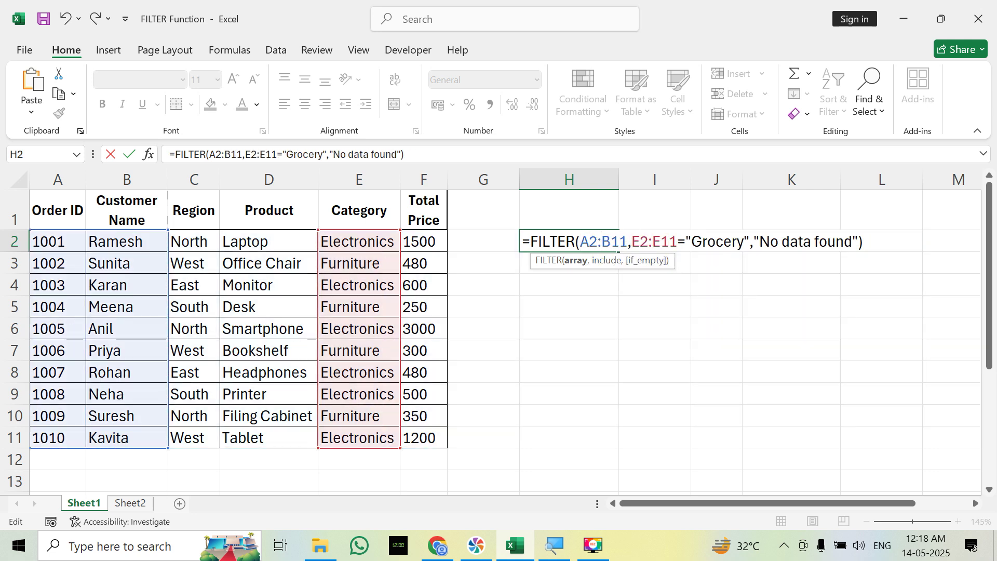
Change the category criterion in H2's FILTER formula to "Electronics" and commit the formula.
{"action": "left_click", "coordinate": [632, 242]}
{"action": "key", "text": "BackSpace"}
{"action": "key", "text": "BackSpace"}
{"action": "key", "text": "BackSpace"}
{"action": "key", "text": "BackSpace"}
{"action": "key", "text": "BackSpace"}
{"action": "key", "text": "BackSpace"}
{"action": "key", "text": "BackSpace"}
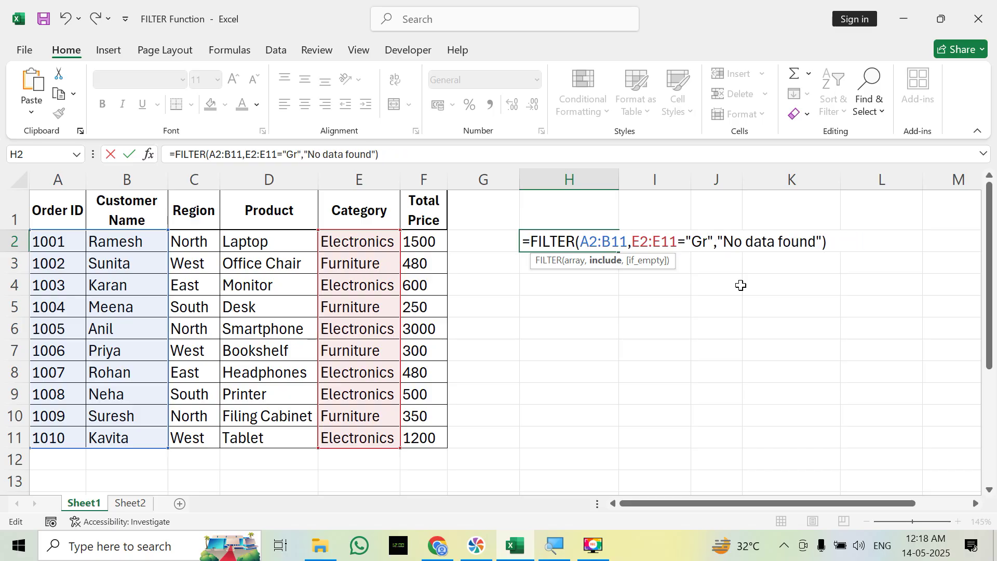
{"action": "type", "text": "E"}
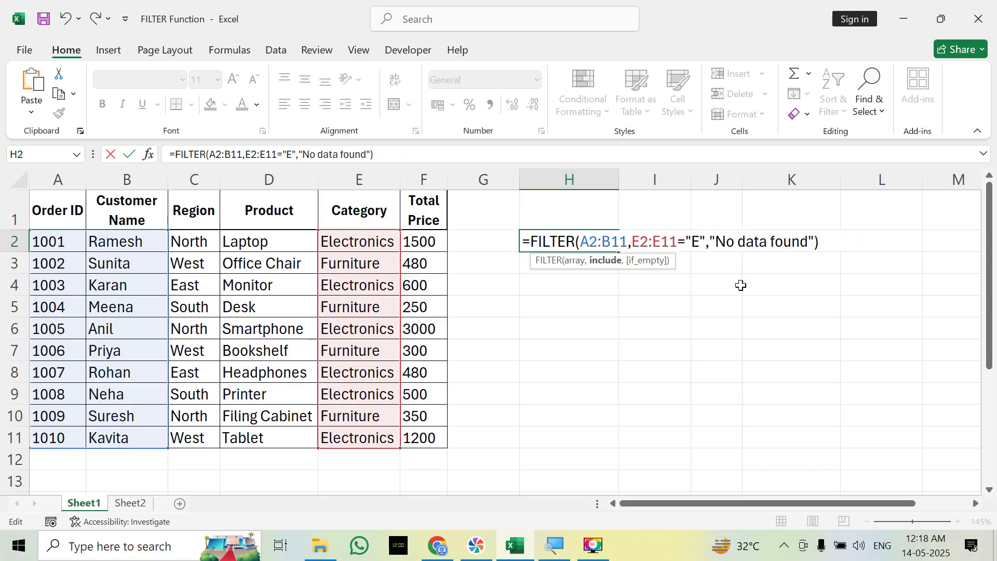
{"action": "type", "text": "lectronic"}
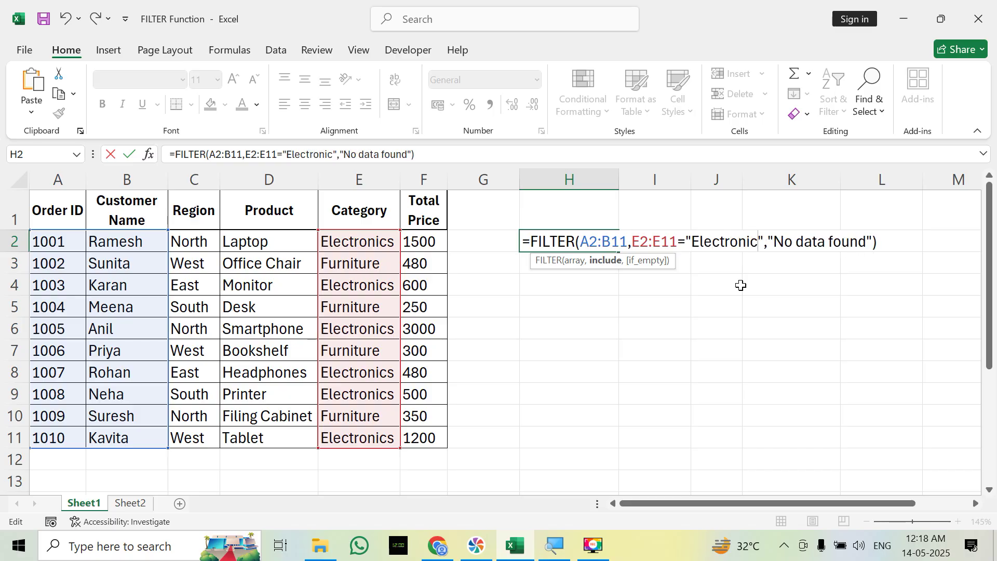
{"action": "type", "text": "s"}
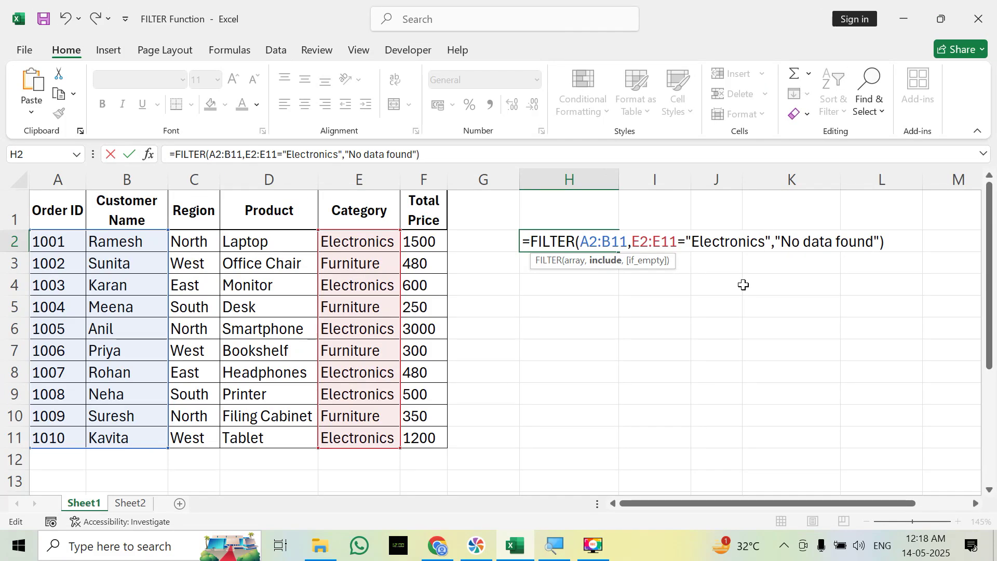
{"action": "key", "text": "Return"}
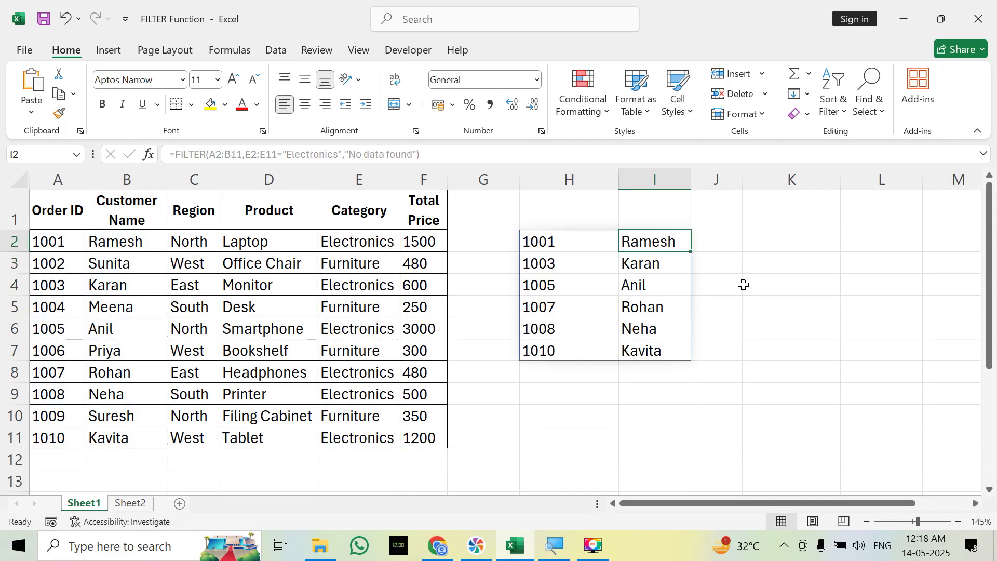
Examine the FILTER formula in H2 against the spilled cell I2 and the neighbouring column J.
{"action": "key", "text": "Up"}
{"action": "key", "text": "Down"}
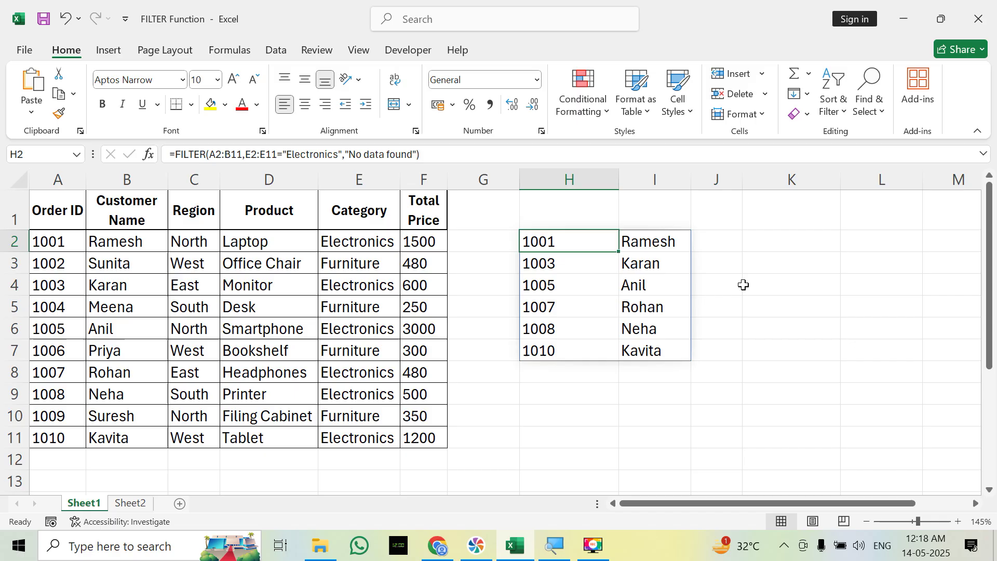
{"action": "key", "text": "Right"}
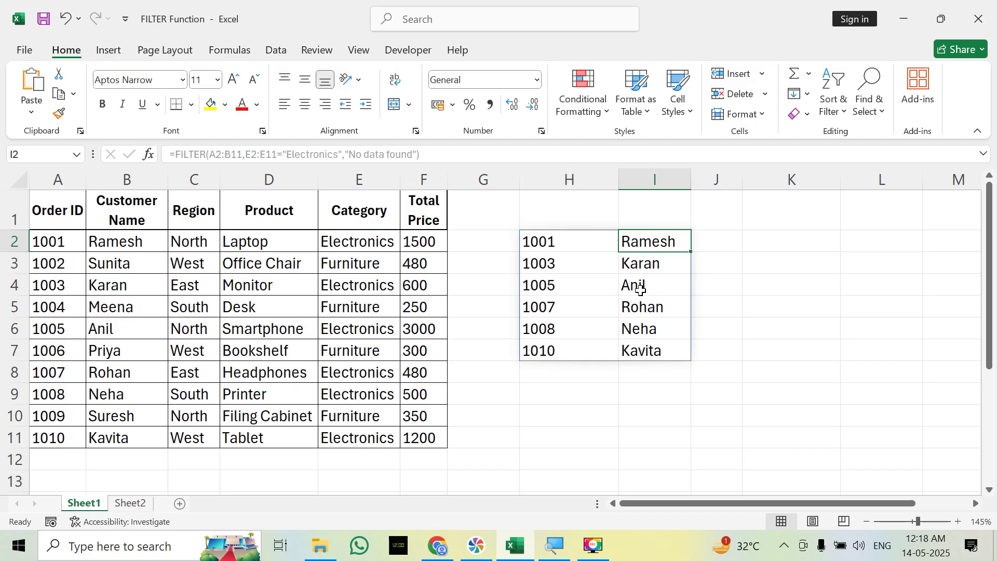
{"action": "left_click", "coordinate": [749, 328]}
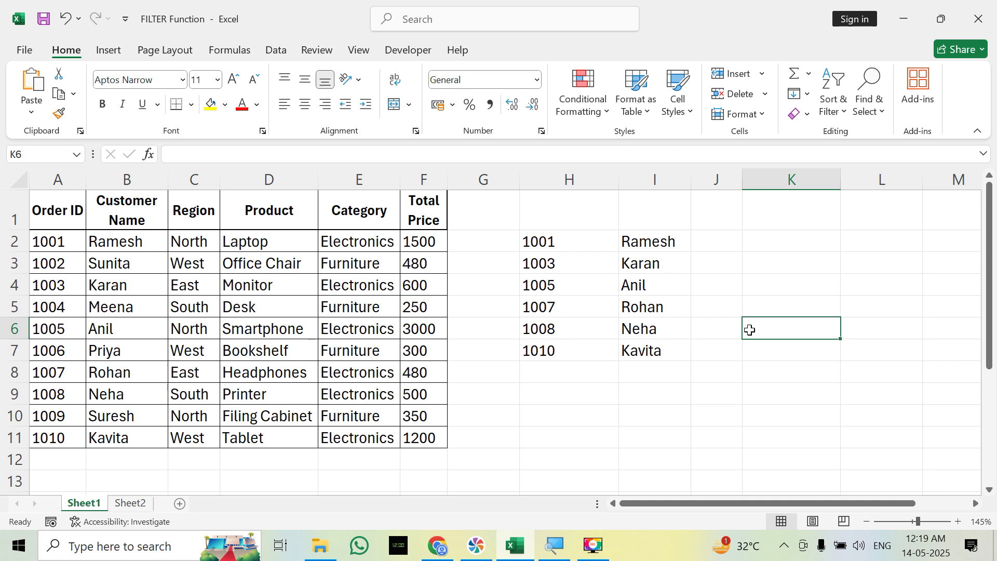
{"action": "left_click", "coordinate": [564, 244]}
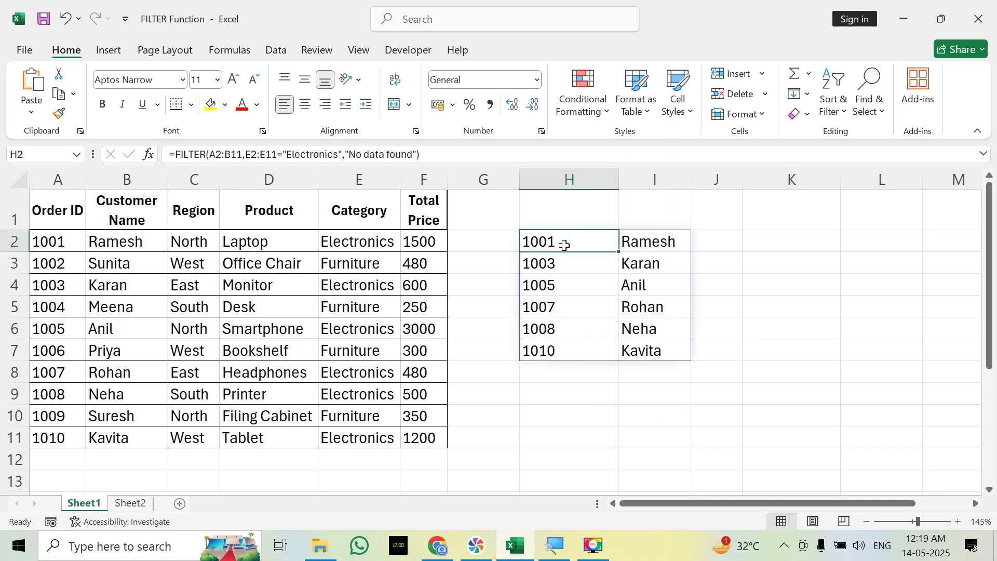
{"action": "left_click", "coordinate": [734, 253]}
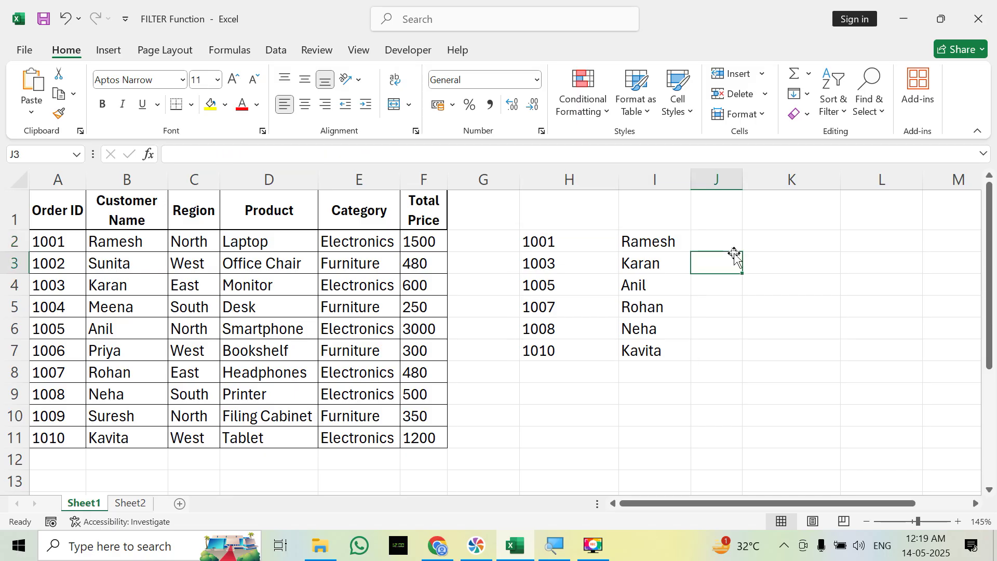
{"action": "left_click", "coordinate": [729, 239]}
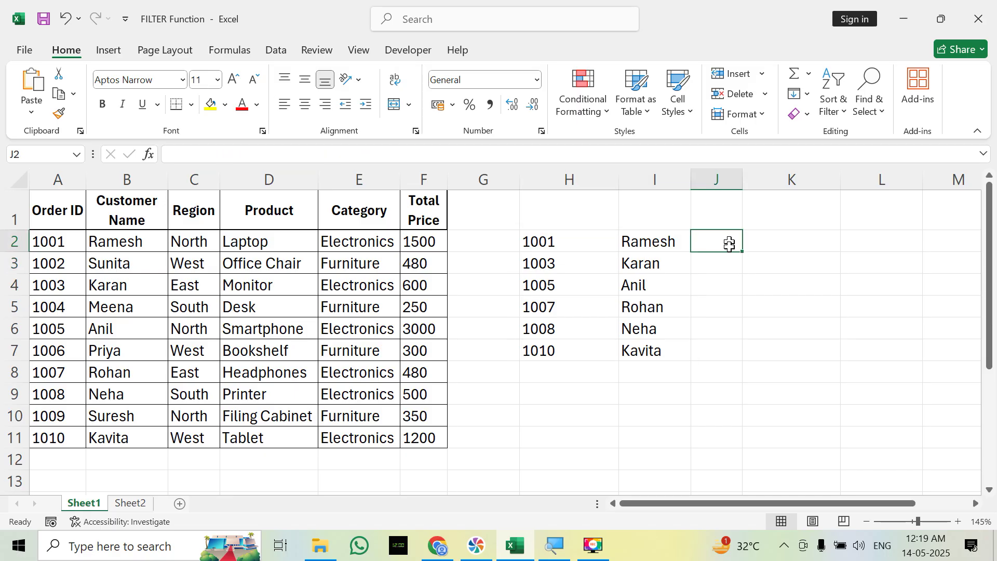
{"action": "key", "text": "F2"}
{"action": "key", "text": "Escape"}
{"action": "key", "text": "Left"}
{"action": "key", "text": "Left"}
{"action": "key", "text": "Right"}
{"action": "key", "text": "Left"}
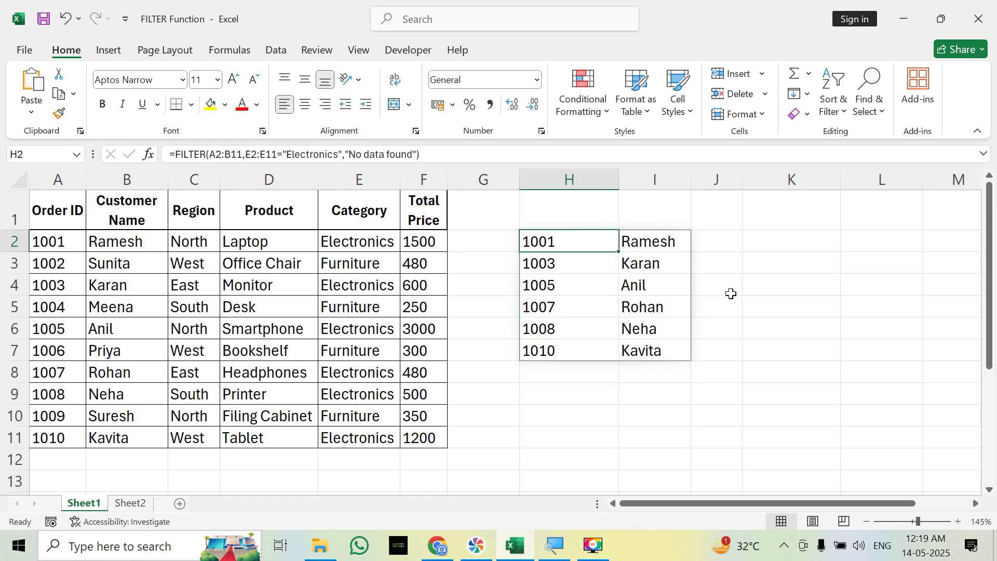
{"action": "key", "text": "F2"}
{"action": "key", "text": "Left"}
{"action": "key", "text": "Left"}
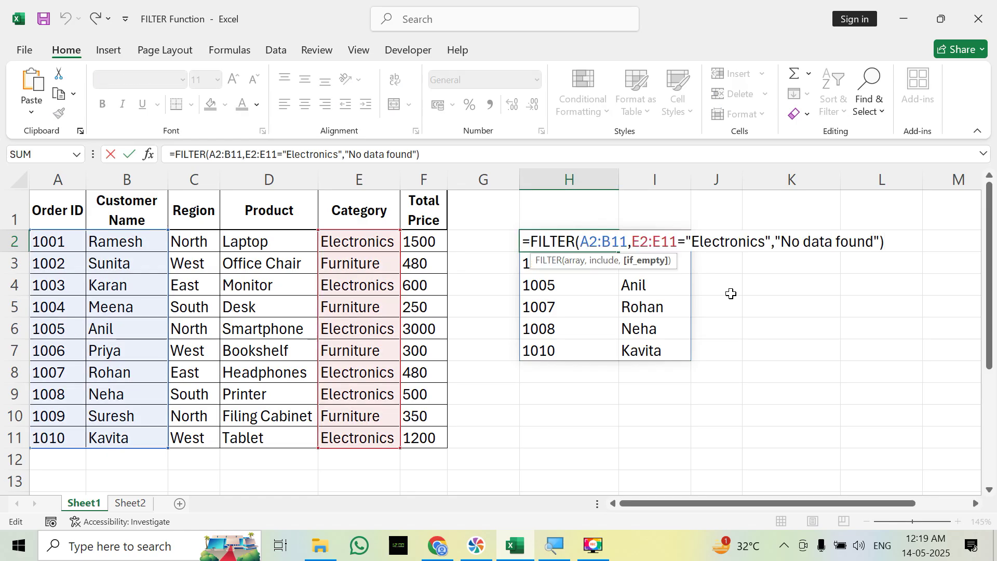
{"action": "key", "text": "Escape"}
Start a FILTER formula in H9 with A2:F11 as its array argument.
{"action": "key", "text": "Down"}
{"action": "key", "text": "Down"}
{"action": "key", "text": "Down"}
{"action": "key", "text": "Down"}
{"action": "key", "text": "Down"}
{"action": "key", "text": "Down"}
{"action": "key", "text": "Down"}
{"action": "key", "text": "Right"}
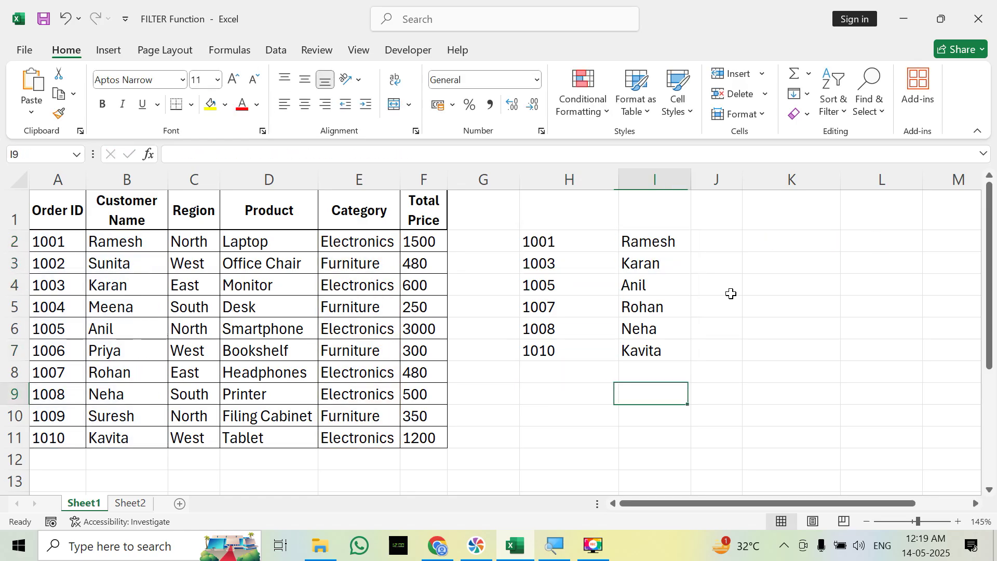
{"action": "key", "text": "Left"}
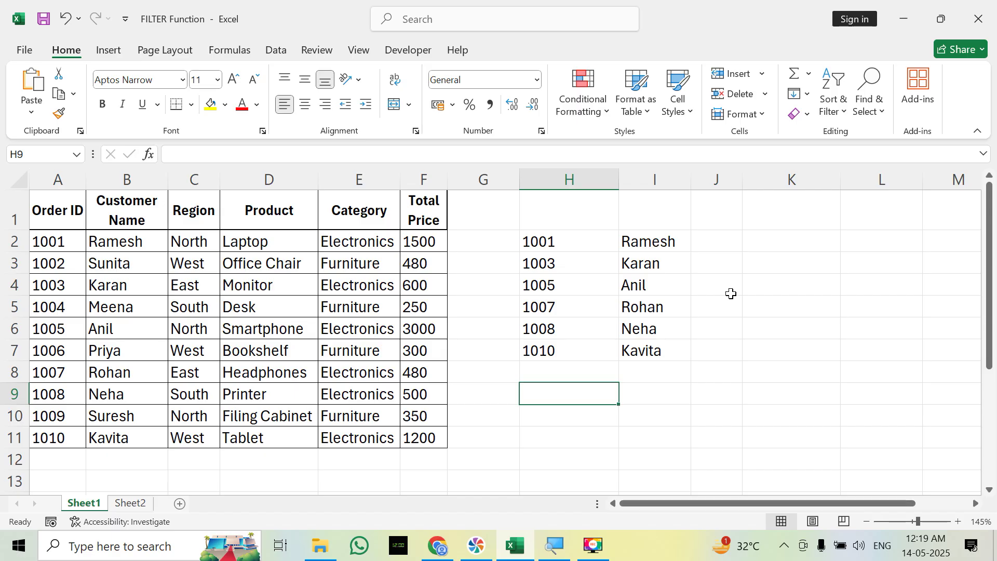
{"action": "type", "text": "=g"}
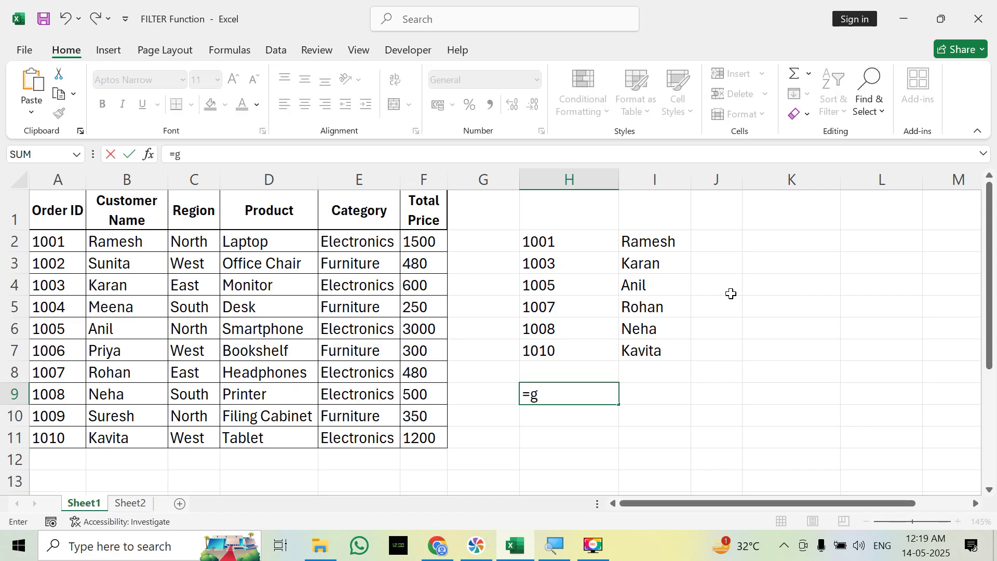
{"action": "key", "text": "BackSpace"}
{"action": "type", "text": "filter"}
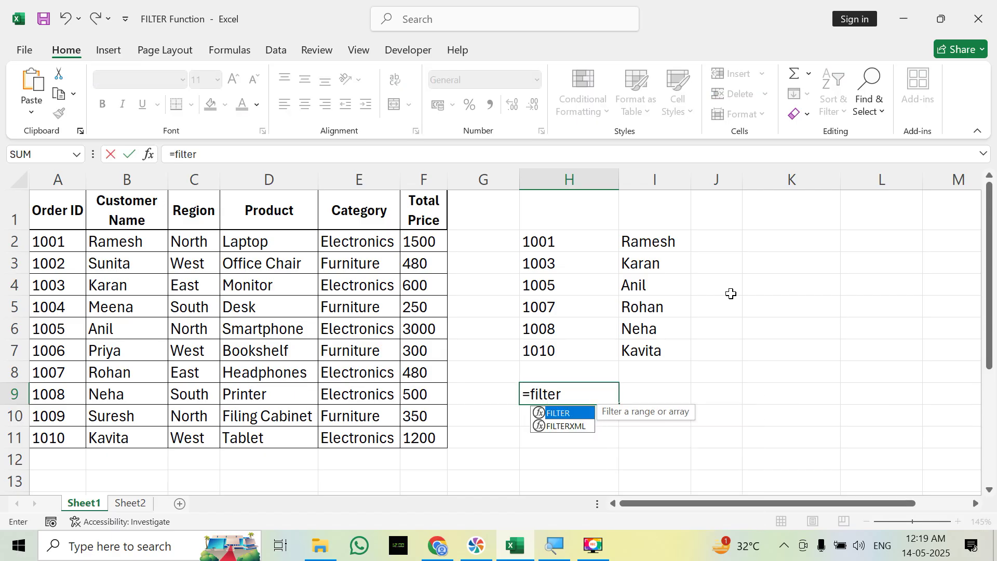
{"action": "key", "text": "Tab"}
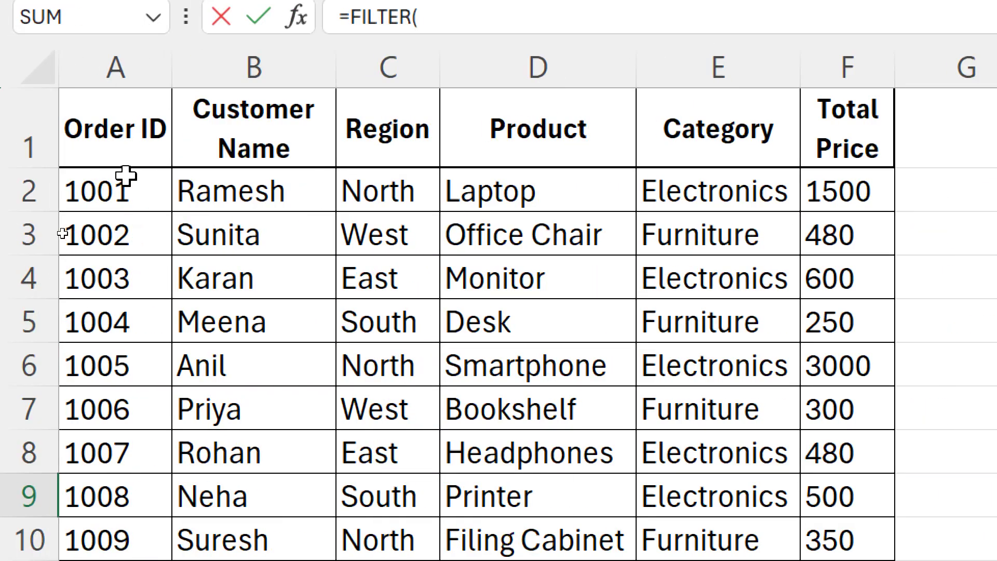
{"action": "left_click_drag", "start_coordinate": [115, 194], "coordinate": [841, 560]}
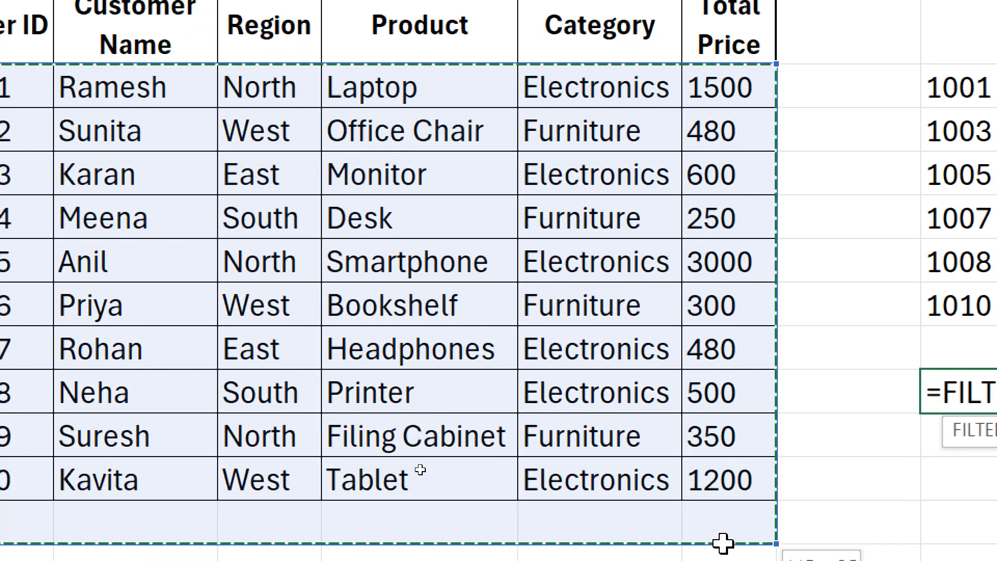
{"action": "left_click_drag", "start_coordinate": [723, 543], "coordinate": [727, 460]}
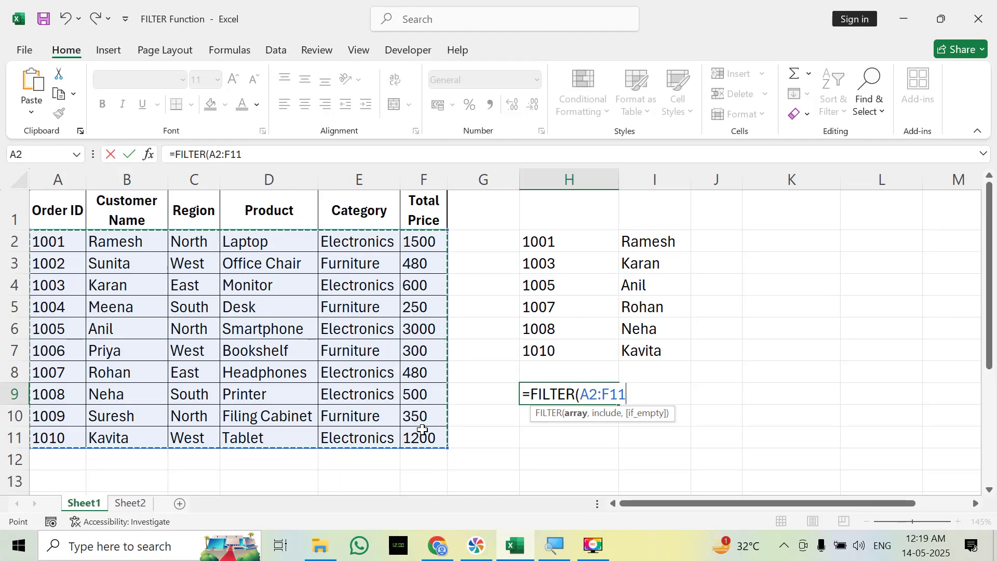
{"action": "left_click_drag", "start_coordinate": [422, 429], "coordinate": [423, 429]}
{"action": "type", "text": ","}
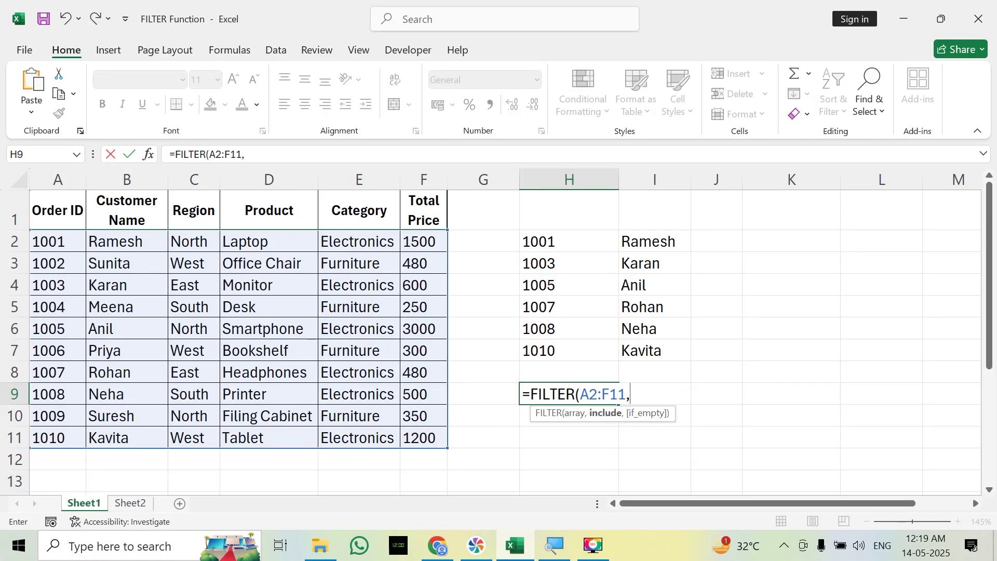
Complete the FILTER formula in H9 with the region condition C2:C11="North".
{"action": "left_click", "coordinate": [199, 241]}
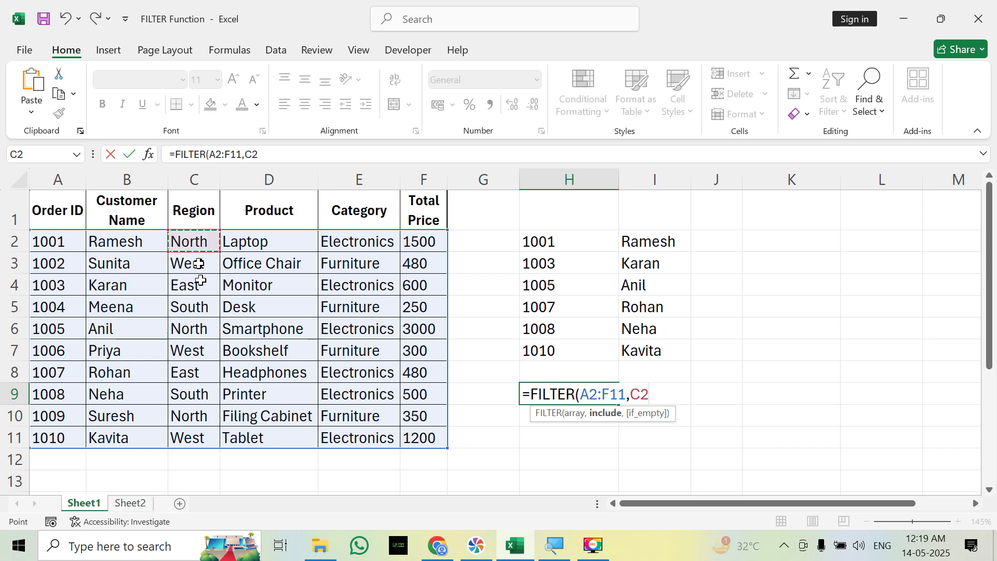
{"action": "left_click_drag", "start_coordinate": [199, 263], "coordinate": [202, 437]}
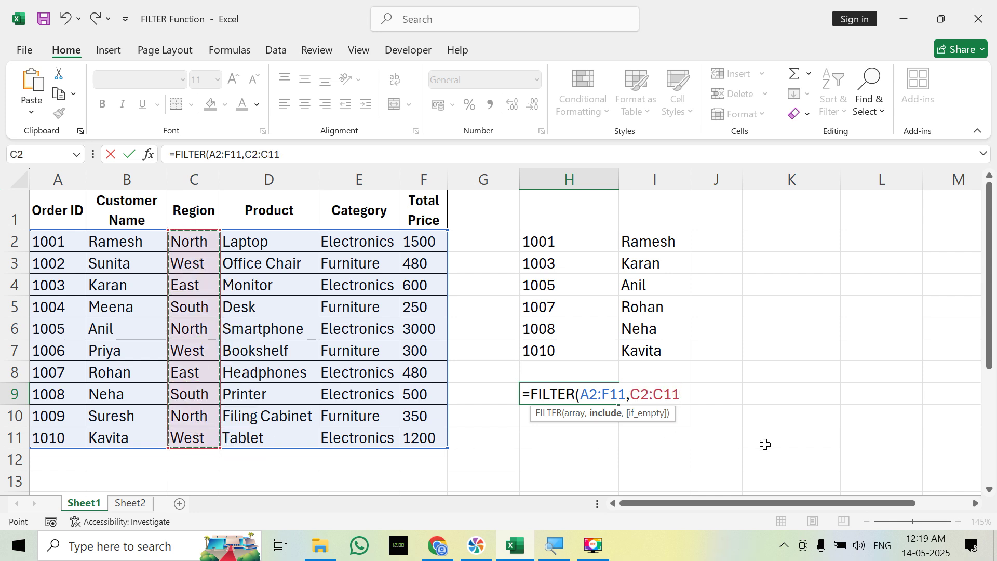
{"action": "type", "text": "="}
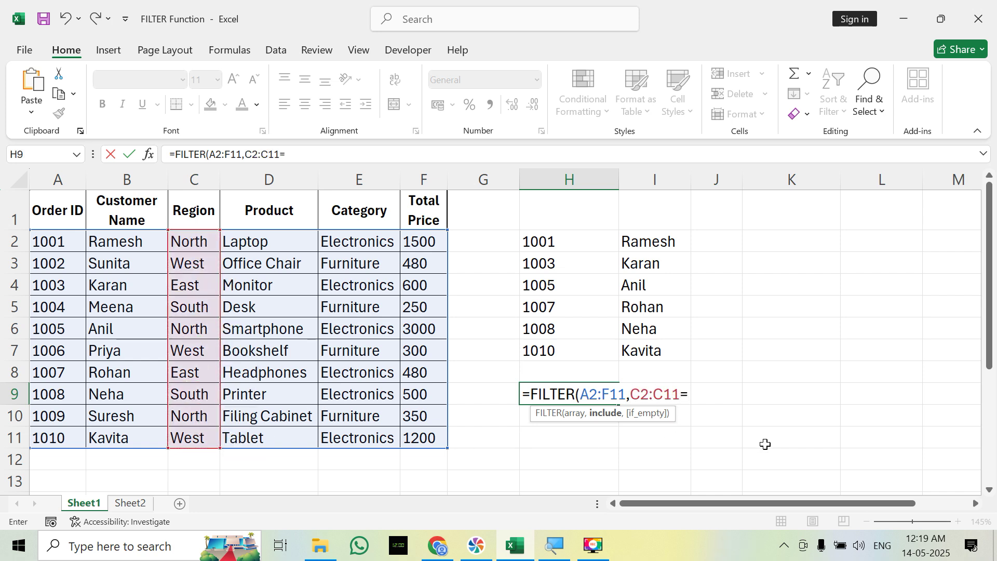
{"action": "type", "text": "\"North"}
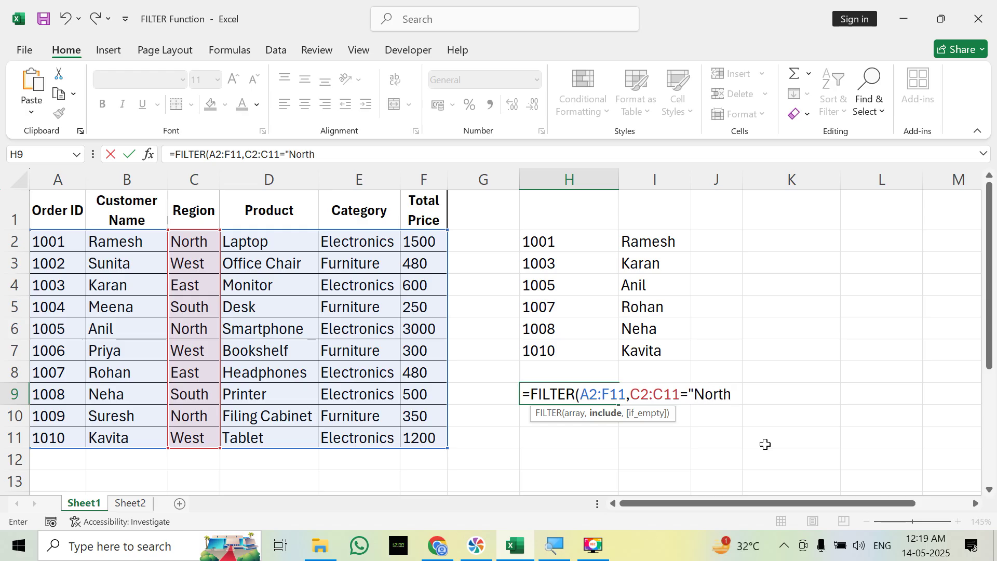
{"action": "type", "text": "\"0"}
{"action": "key", "text": "BackSpace"}
{"action": "type", "text": ")"}
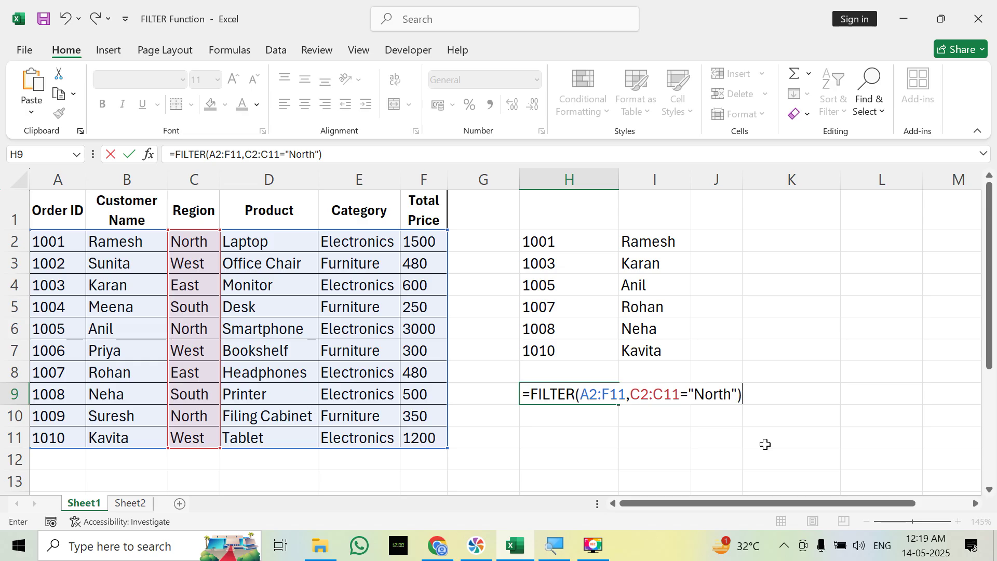
{"action": "key", "text": "Return"}
{"action": "key", "text": "Up"}
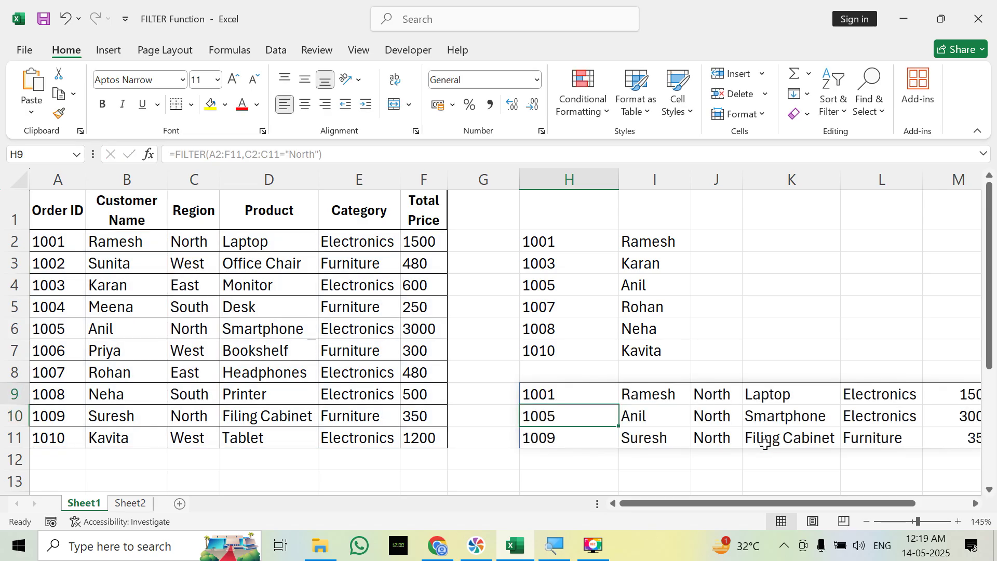
Examine the spilled result of H9's FILTER formula across columns H to M, checking the Region values in J9:J11.
{"action": "key", "text": "Right"}
{"action": "key", "text": "Right"}
{"action": "key", "text": "Right"}
{"action": "key", "text": "Right"}
{"action": "key", "text": "Right"}
{"action": "key", "text": "Right"}
{"action": "key", "text": "Left"}
{"action": "key", "text": "Left"}
{"action": "key", "text": "Left"}
{"action": "key", "text": "Left"}
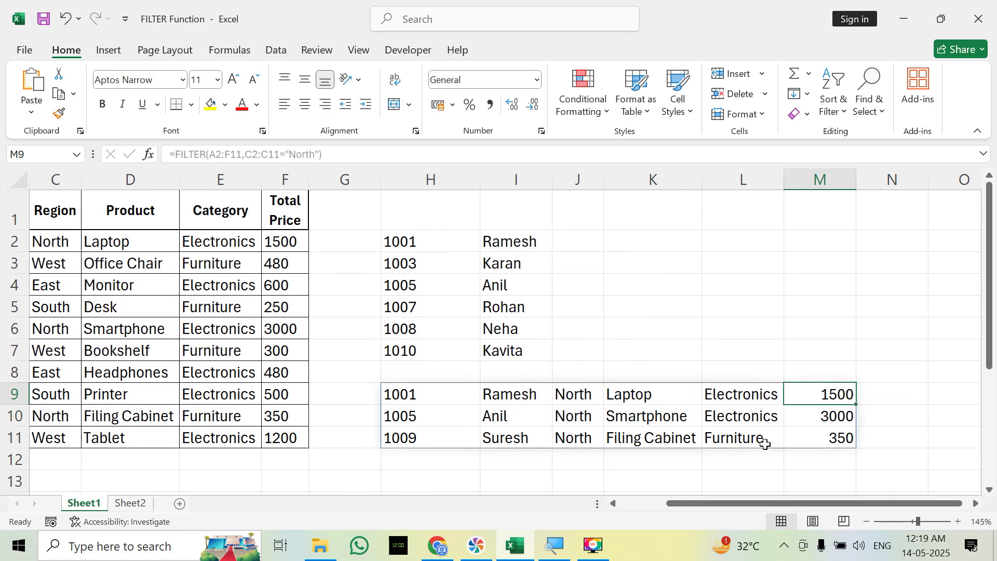
{"action": "key", "text": "shift+Down"}
{"action": "key", "text": "shift+Down"}
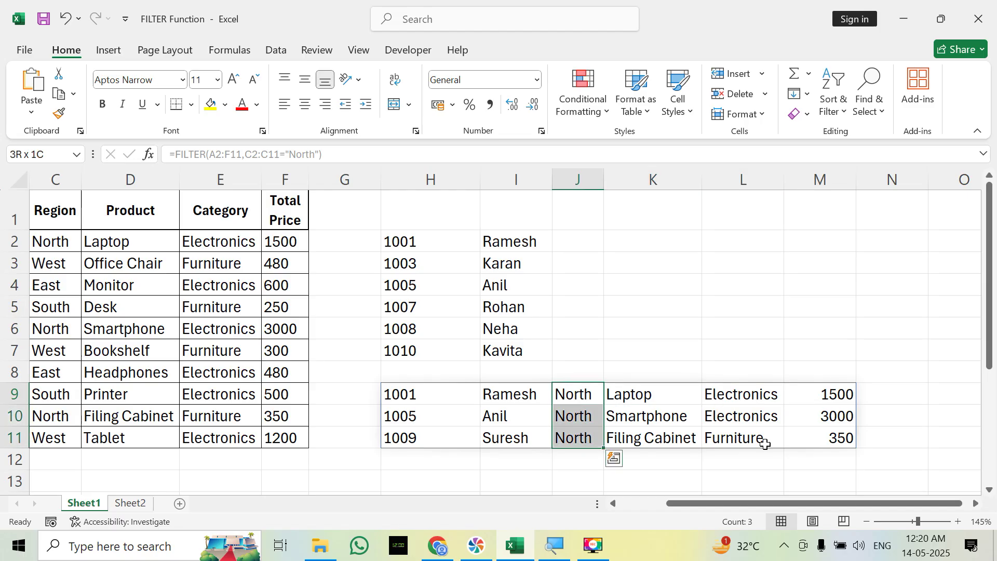
Check the full extent of the spilled range H9:M11, starting from its formula cell H9.
{"action": "key", "text": "Left"}
{"action": "key", "text": "Left"}
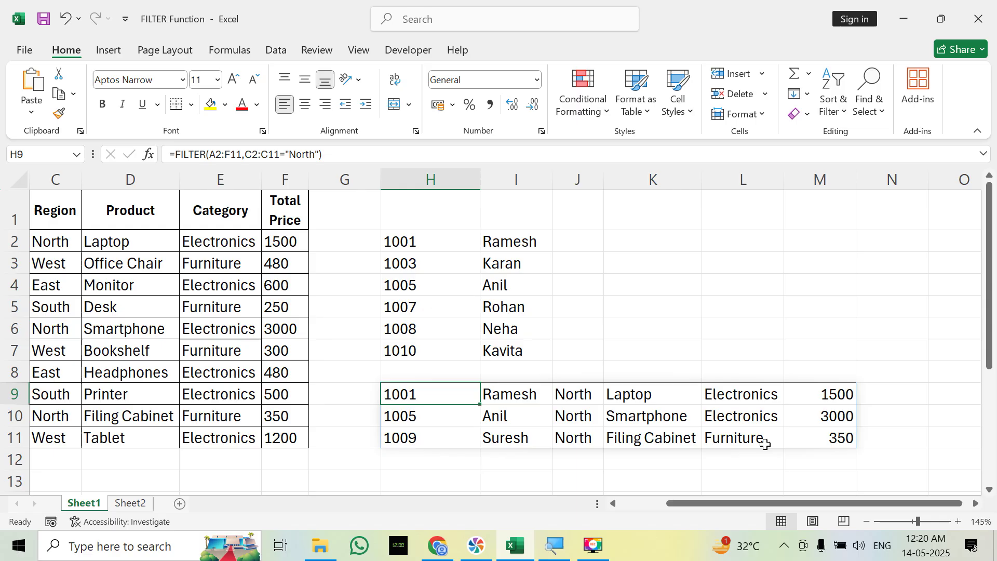
{"action": "key", "text": "shift+Right"}
{"action": "key", "text": "shift+Right"}
{"action": "key", "text": "shift+Right"}
{"action": "key", "text": "shift+Right"}
{"action": "key", "text": "shift+Right"}
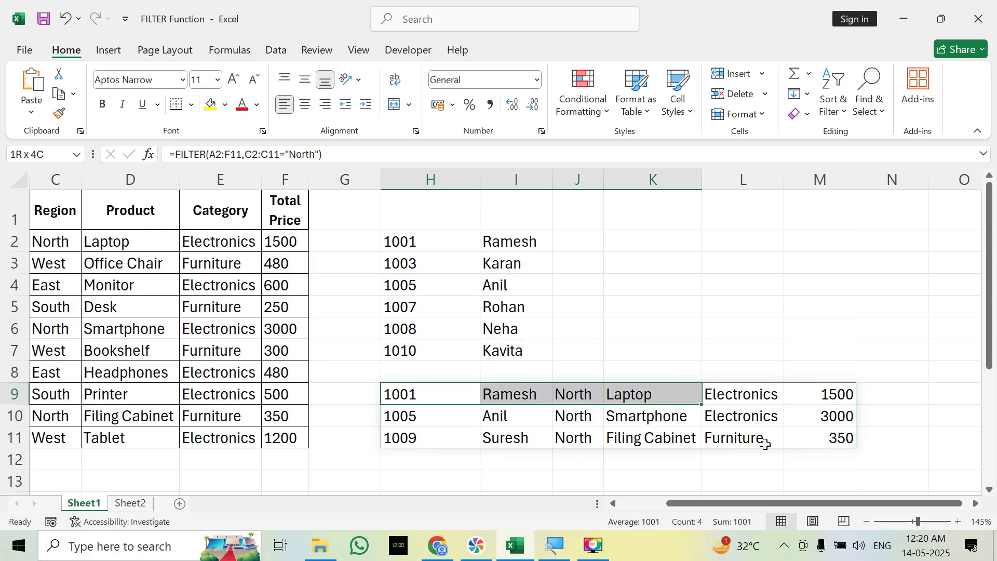
{"action": "key", "text": "shift+Down"}
{"action": "key", "text": "shift+Down"}
{"action": "key", "text": "Down"}
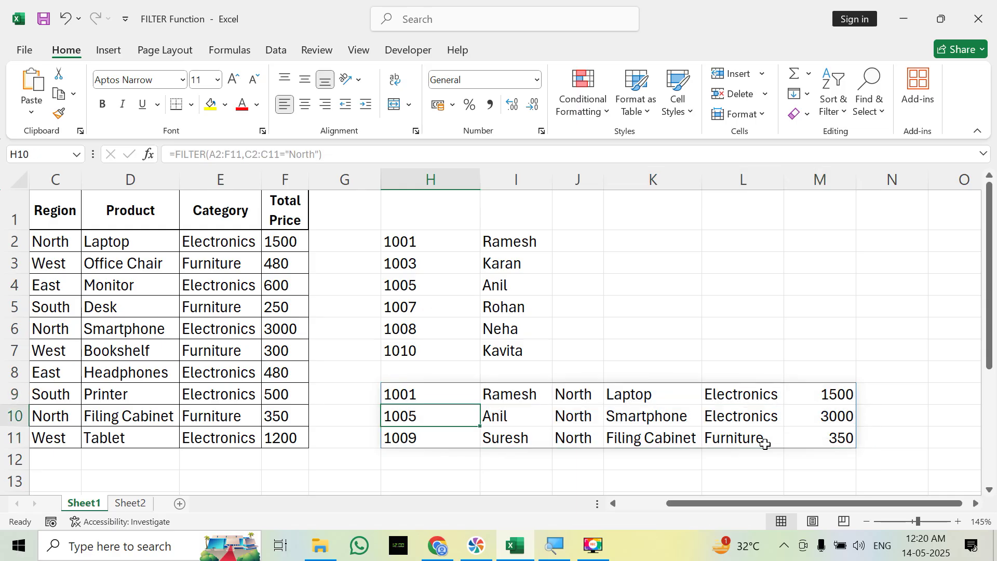
Clear the region FILTER formula and its spilled results in H9:M11.
{"action": "key", "text": "Up"}
{"action": "key", "text": "shift+Right"}
{"action": "key", "text": "shift+Right"}
{"action": "key", "text": "shift+Right"}
{"action": "key", "text": "shift+Right"}
{"action": "key", "text": "shift+Right"}
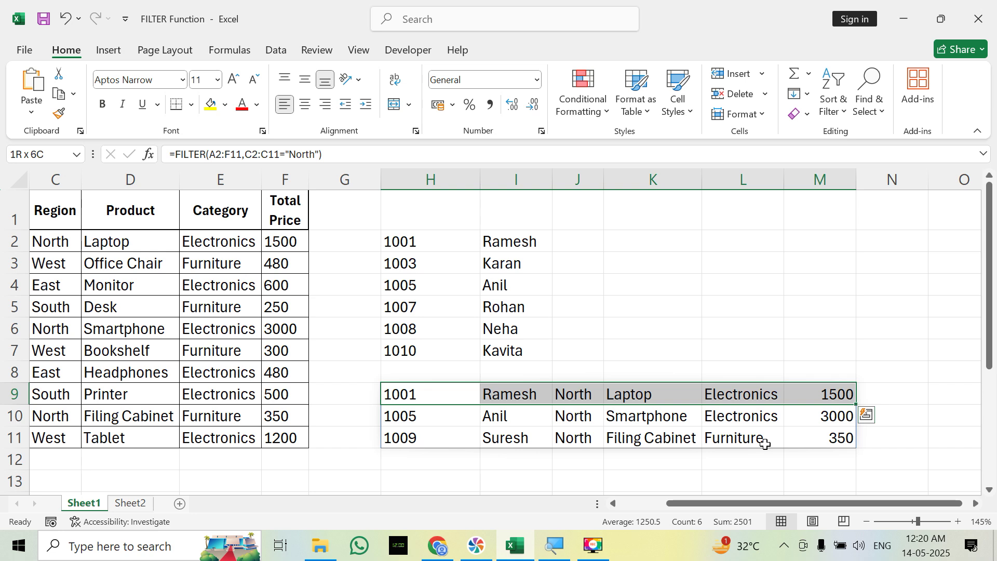
{"action": "key", "text": "shift+Down"}
{"action": "key", "text": "shift+Down"}
{"action": "key", "text": "Delete"}
{"action": "key", "text": "Left"}
{"action": "key", "text": "Right"}
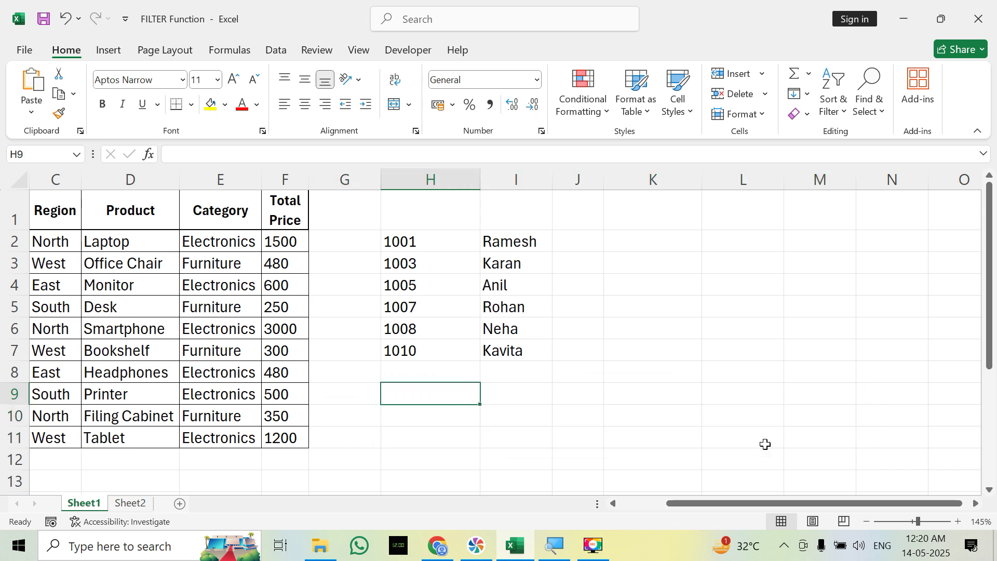
Clear the category FILTER formula in H2 together with its spilled results.
{"action": "key", "text": "Up"}
{"action": "key", "text": "Up"}
{"action": "key", "text": "Up"}
{"action": "key", "text": "Up"}
{"action": "key", "text": "Up"}
{"action": "key", "text": "Up"}
{"action": "key", "text": "Up"}
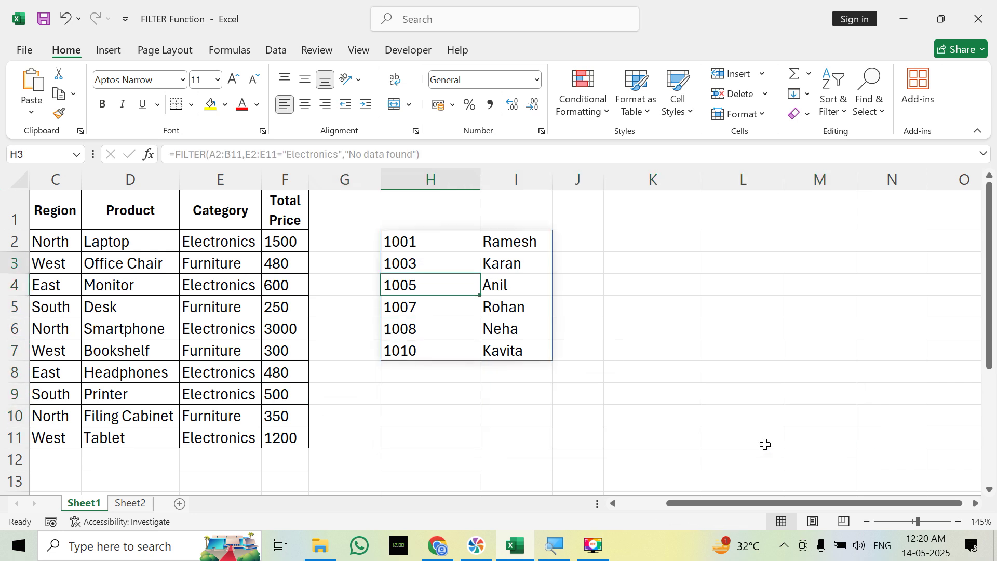
{"action": "key", "text": "Delete"}
Examine row 2 of the order table across its columns, ending at the Region value in C2.
{"action": "key", "text": "Left"}
{"action": "key", "text": "Left"}
{"action": "key", "text": "Left"}
{"action": "key", "text": "Left"}
{"action": "key", "text": "Left"}
{"action": "key", "text": "Left"}
{"action": "key", "text": "Left"}
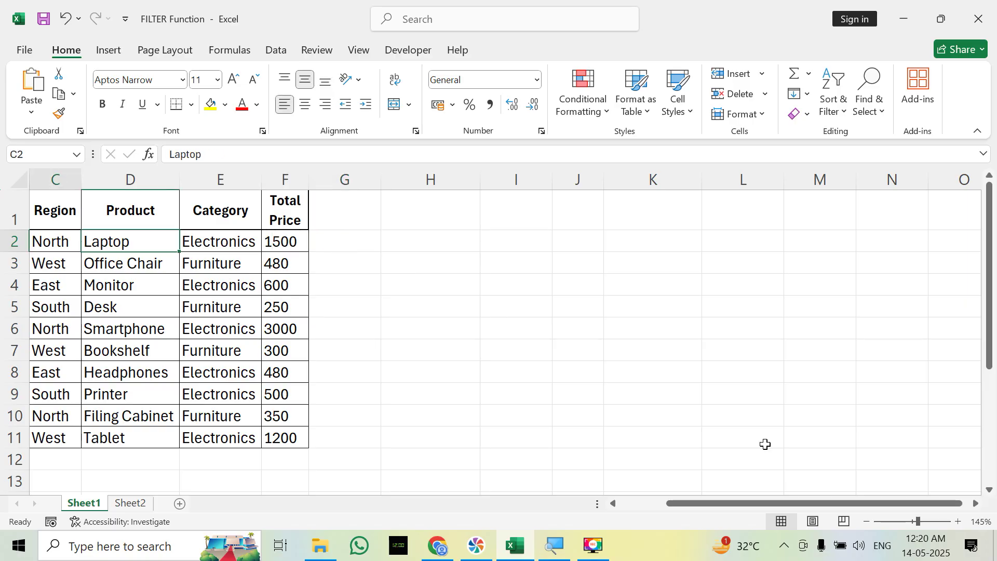
{"action": "key", "text": "Right"}
{"action": "key", "text": "Right"}
{"action": "key", "text": "Right"}
{"action": "key", "text": "Right"}
{"action": "key", "text": "Right"}
{"action": "key", "text": "Right"}
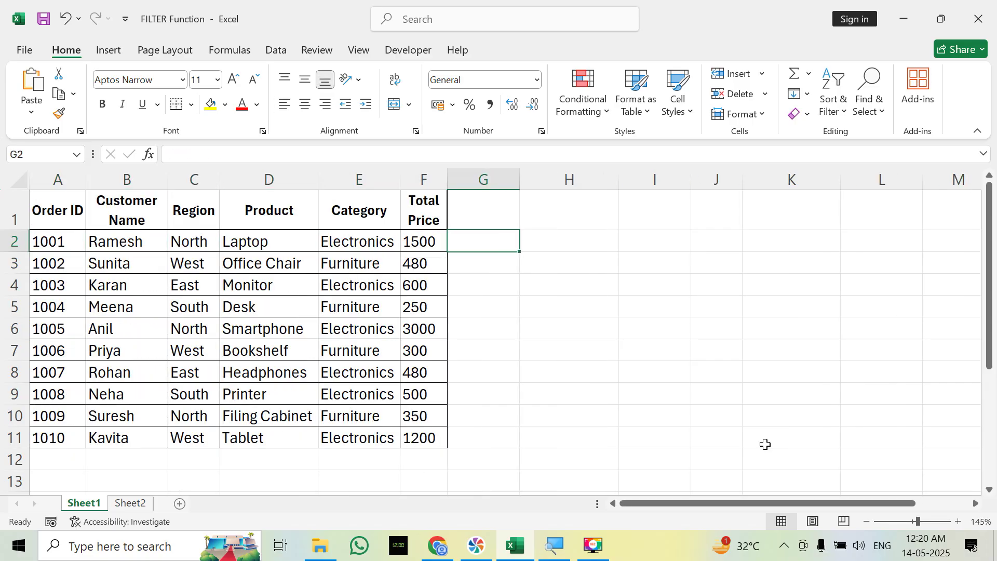
{"action": "key", "text": "Left"}
{"action": "key", "text": "Left"}
{"action": "key", "text": "Left"}
{"action": "key", "text": "Left"}
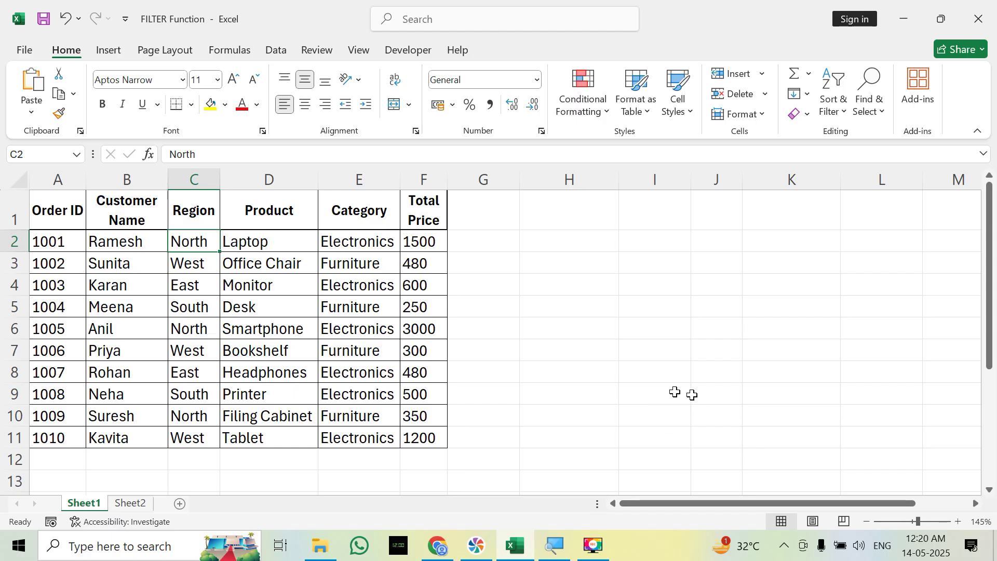
Start a new FILTER formula in H2 with A2:F11 as its array argument.
{"action": "left_click", "coordinate": [944, 520]}
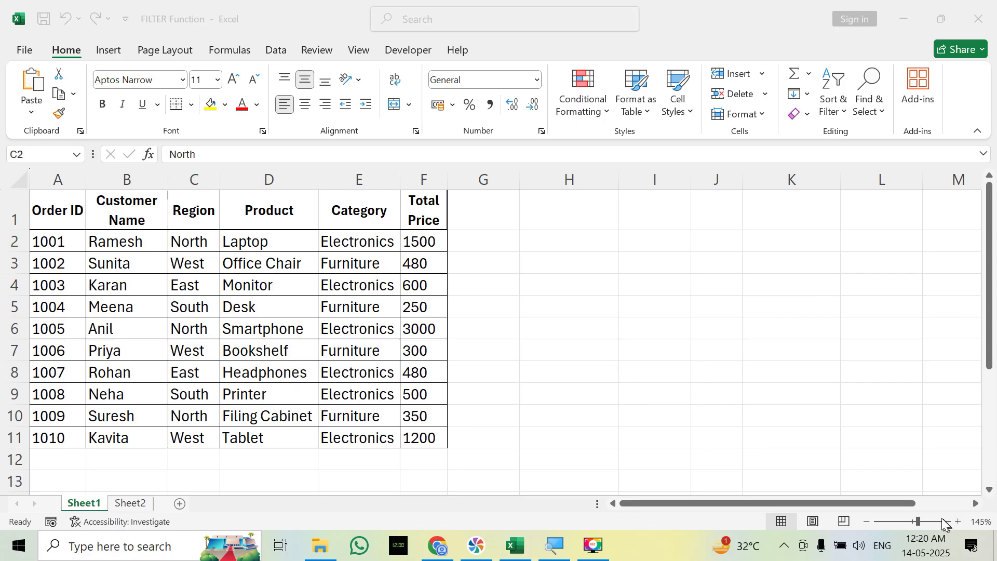
{"action": "left_click", "coordinate": [531, 244]}
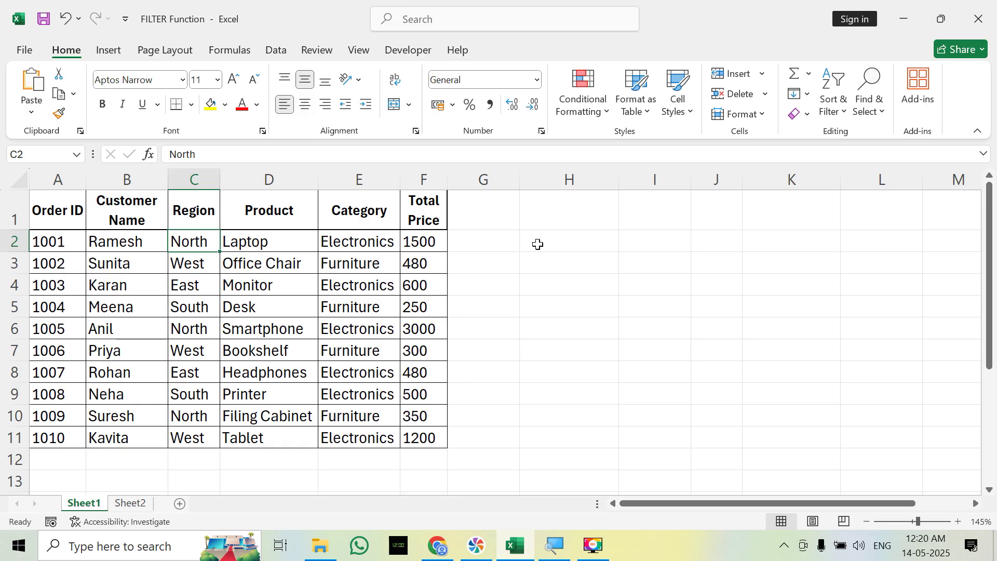
{"action": "left_click", "coordinate": [536, 245]}
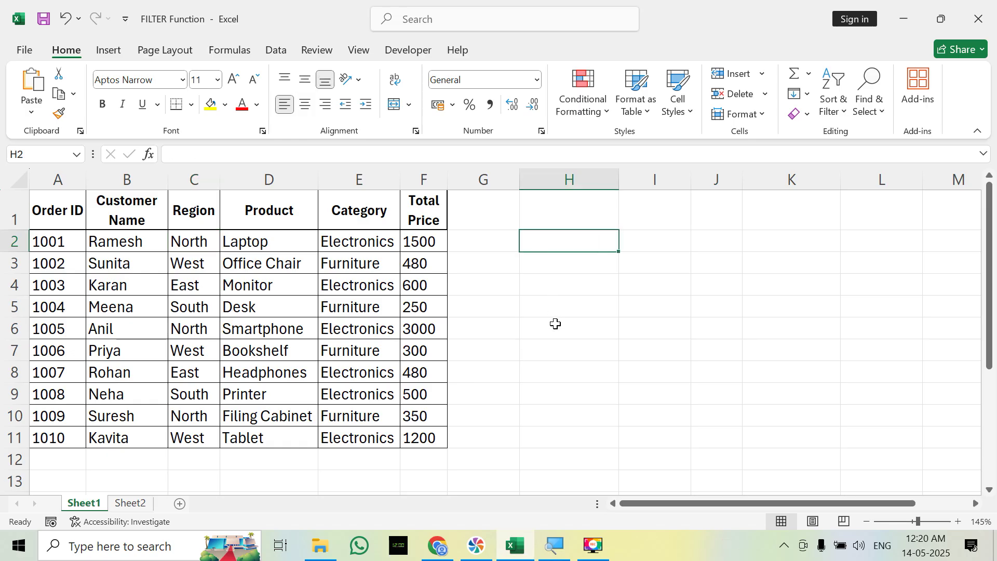
{"action": "type", "text": "=filter"}
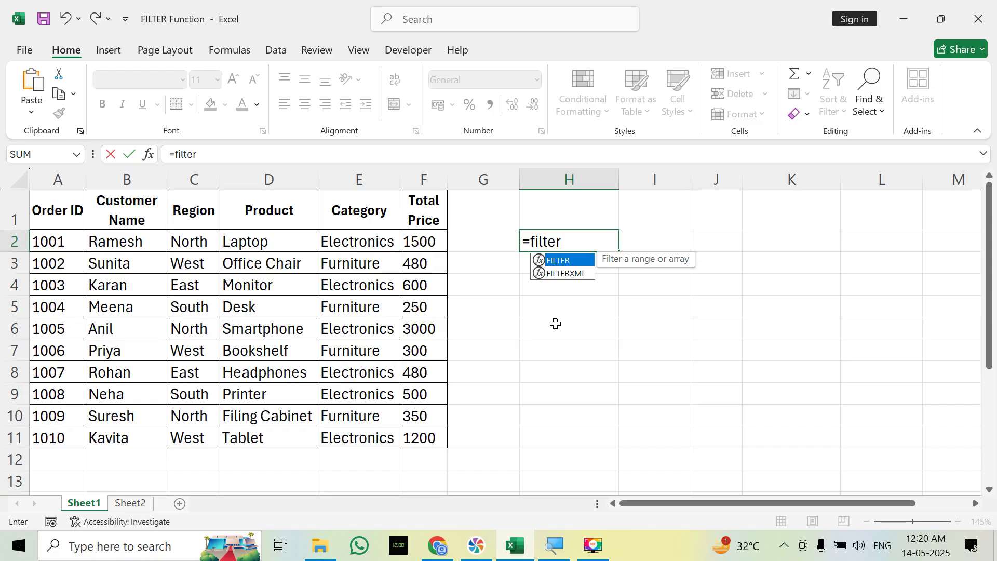
{"action": "key", "text": "Tab"}
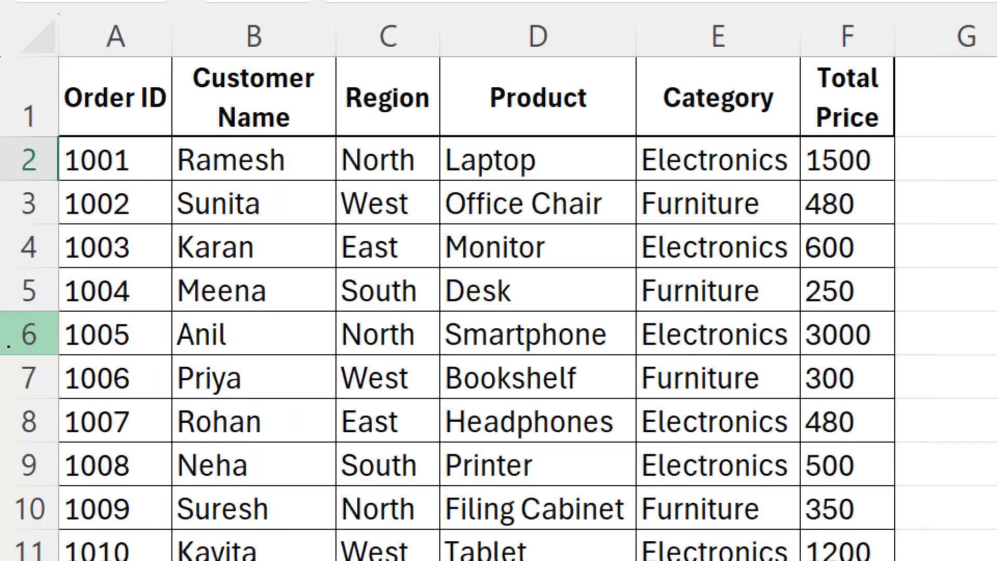
{"action": "left_click", "coordinate": [55, 244]}
{"action": "left_click_drag", "start_coordinate": [147, 185], "coordinate": [878, 560]}
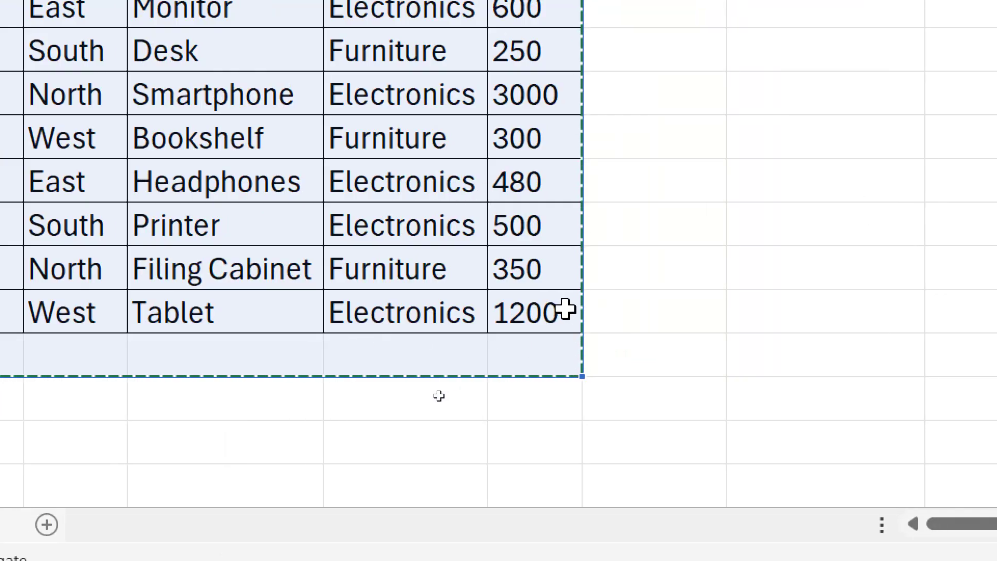
{"action": "scroll", "coordinate": [580, 309], "scroll_direction": "up", "scroll_amount": 1}
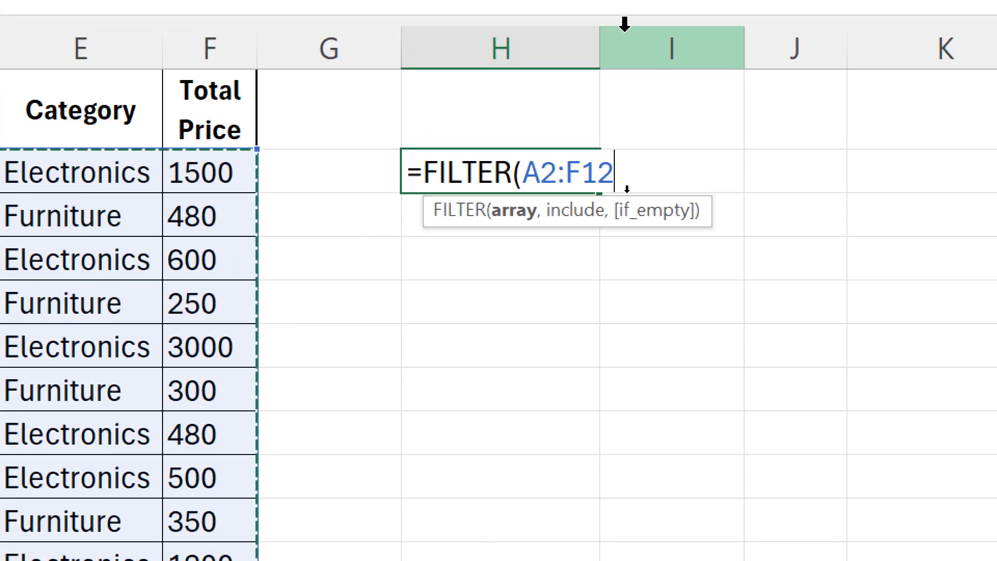
{"action": "key", "text": "BackSpace"}
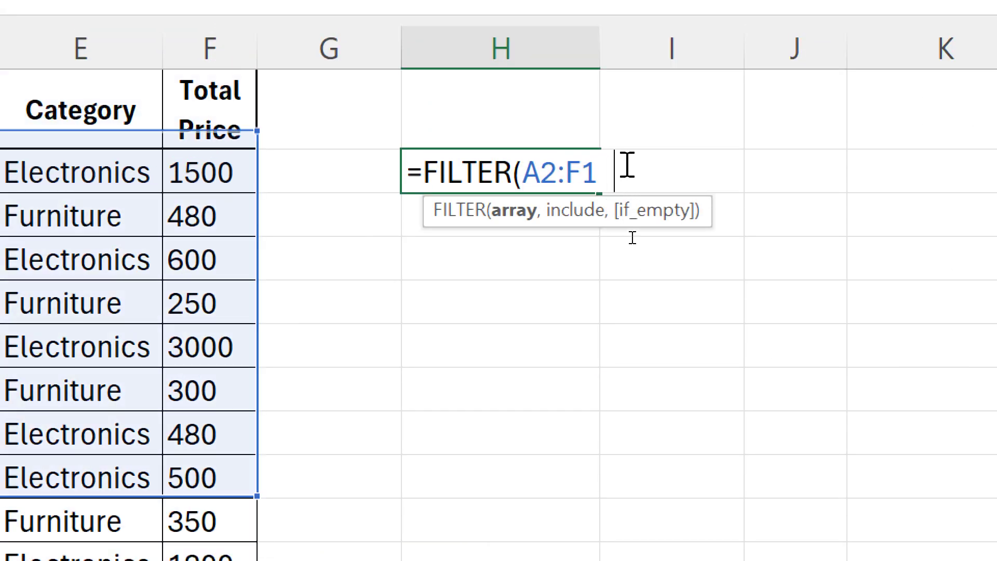
{"action": "type", "text": "1,"}
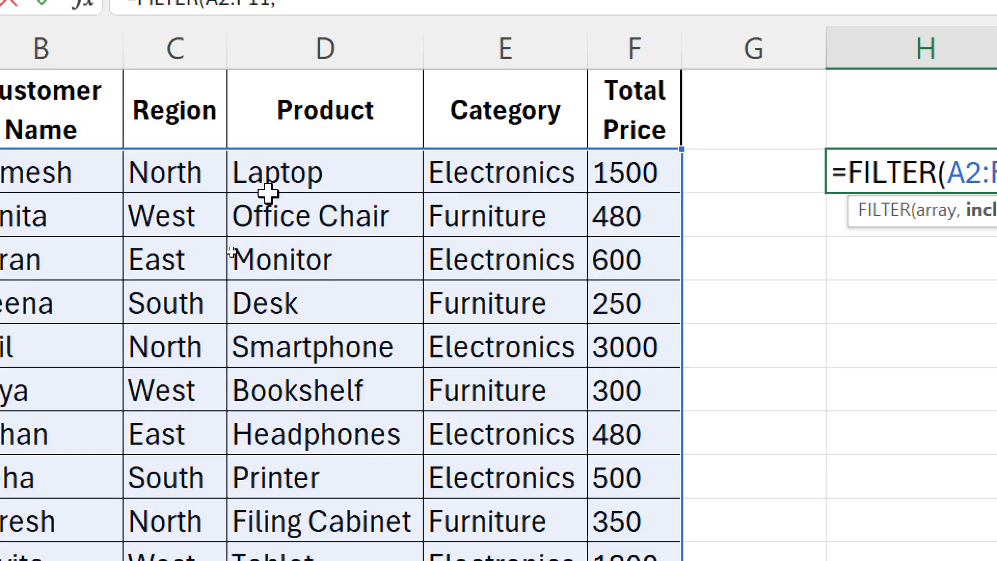
Enter the region condition C2:C11="North" as the include argument of H2's FILTER formula.
{"action": "left_click_drag", "start_coordinate": [148, 166], "coordinate": [165, 473]}
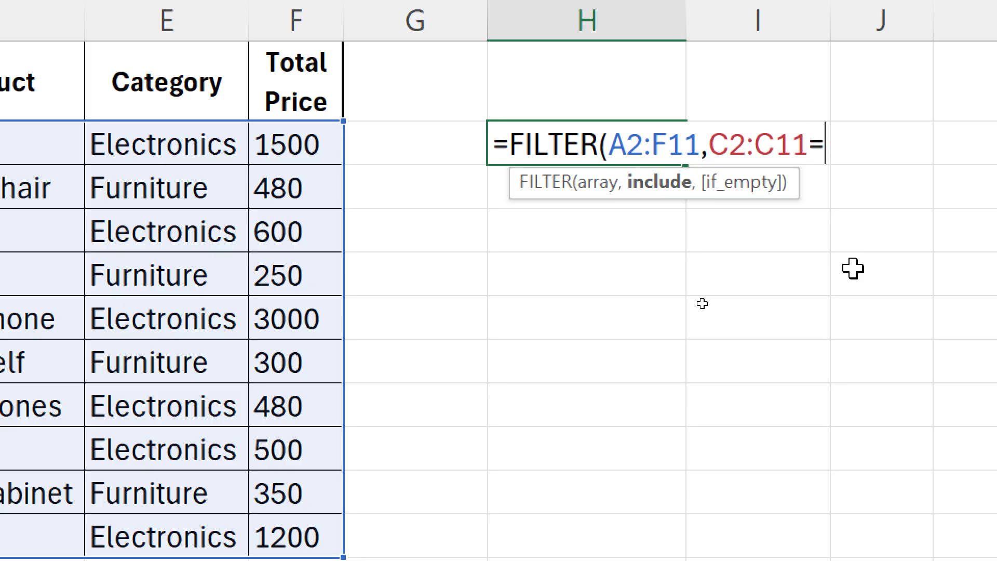
{"action": "type", "text": "=\"NOr"}
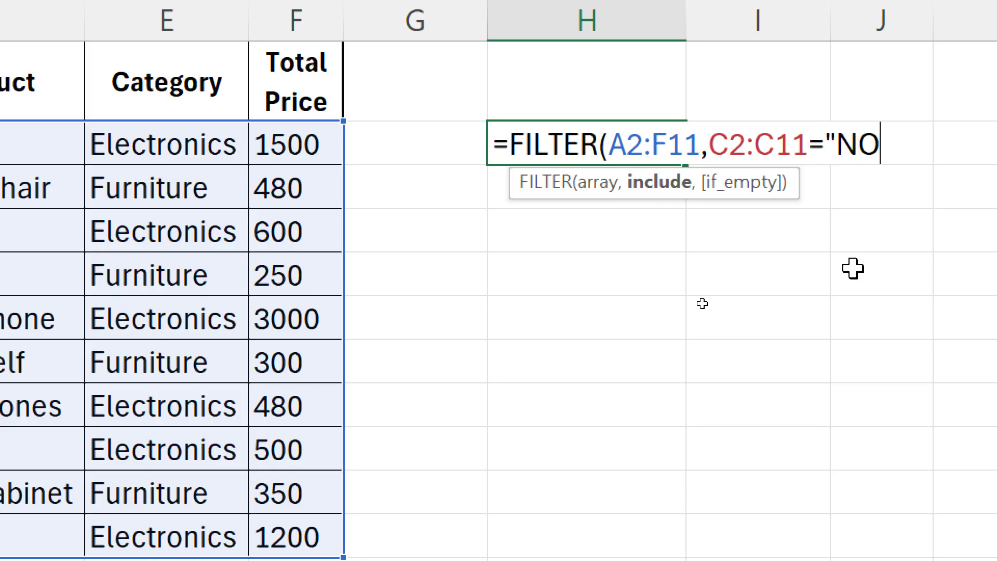
{"action": "key", "text": "BackSpace"}
{"action": "key", "text": "BackSpace"}
{"action": "type", "text": "OR"}
{"action": "key", "text": "BackSpace"}
{"action": "key", "text": "BackSpace"}
{"action": "type", "text": "orth"}
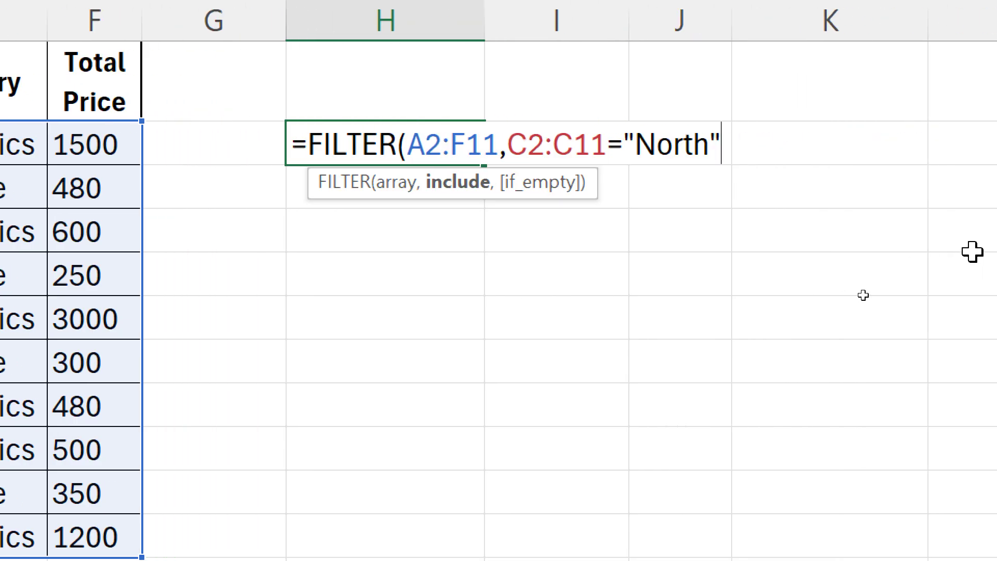
Wrap the region condition in parentheses and append a multiplication sign and an opening parenthesis for a second condition.
{"action": "left_click", "coordinate": [517, 129]}
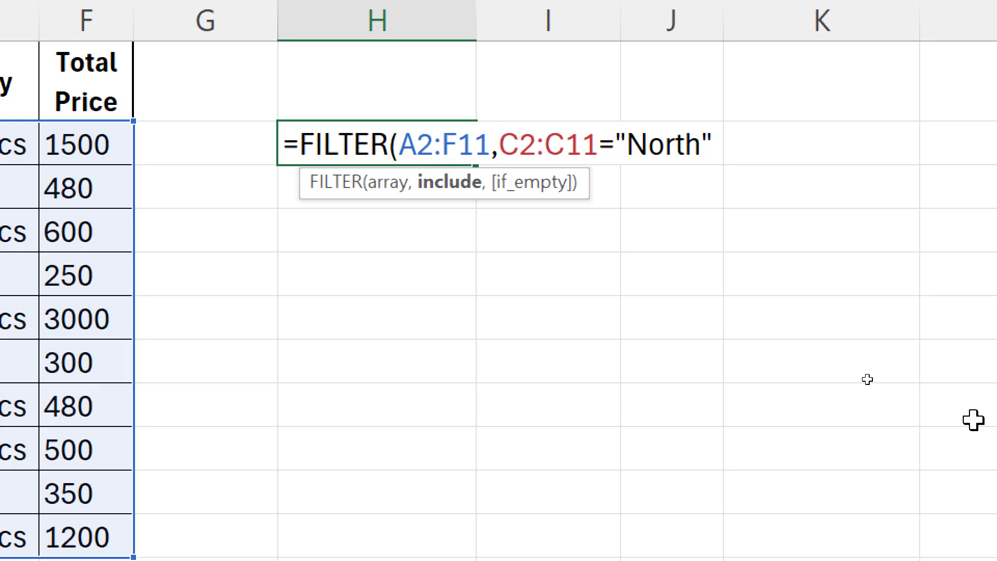
{"action": "type", "text": "("}
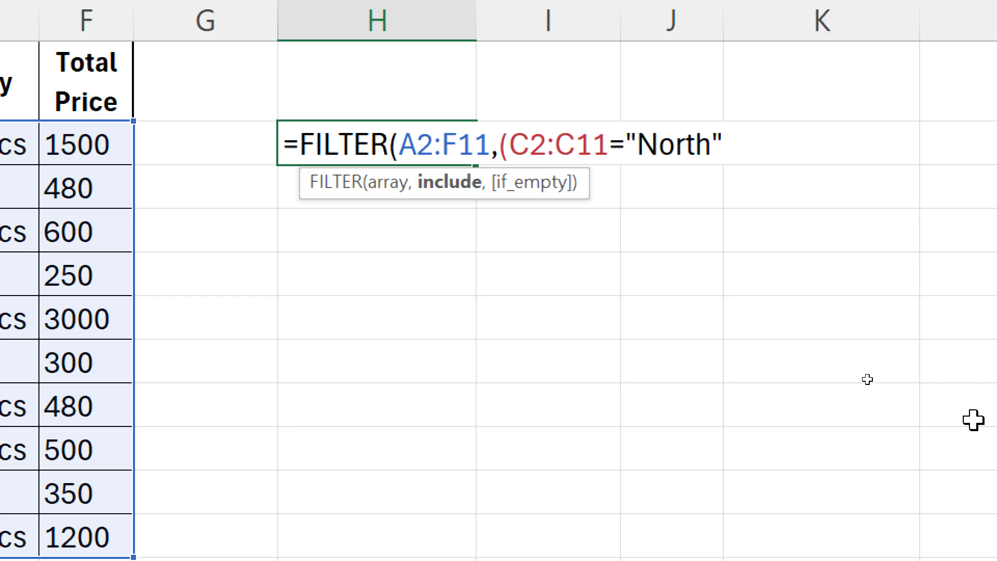
{"action": "key", "text": "Right"}
{"action": "key", "text": "Right"}
{"action": "key", "text": "Right"}
{"action": "key", "text": "Right"}
{"action": "key", "text": "Right"}
{"action": "key", "text": "Right"}
{"action": "key", "text": "Right"}
{"action": "type", "text": ")"}
{"action": "type", "text": "*"}
{"action": "type", "text": "("}
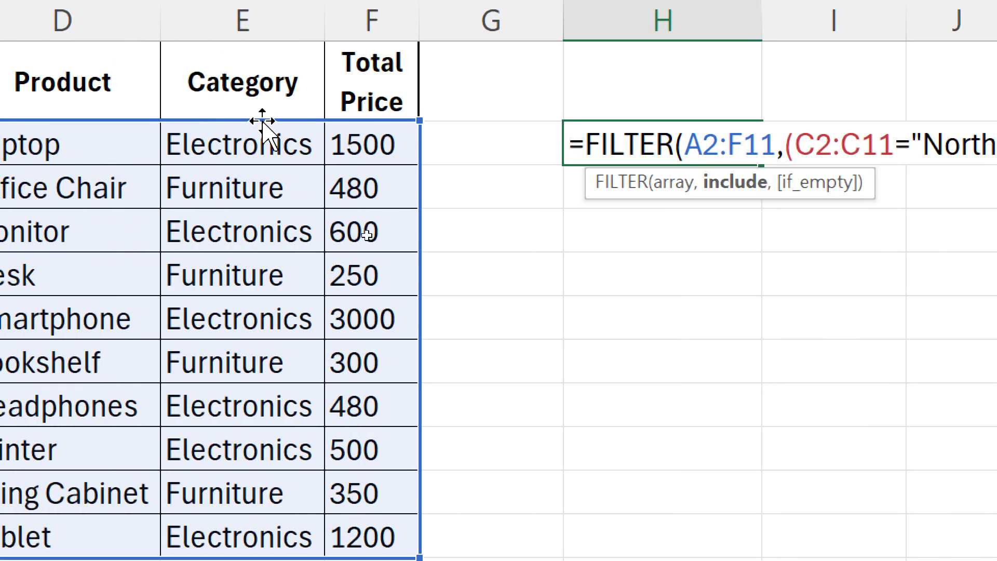
Add the category condition E2:E11="Electronics" as the second factor, commit H2's formula and accept the missing closing parenthesis.
{"action": "left_click", "coordinate": [253, 141]}
{"action": "left_click_drag", "start_coordinate": [253, 140], "coordinate": [255, 322]}
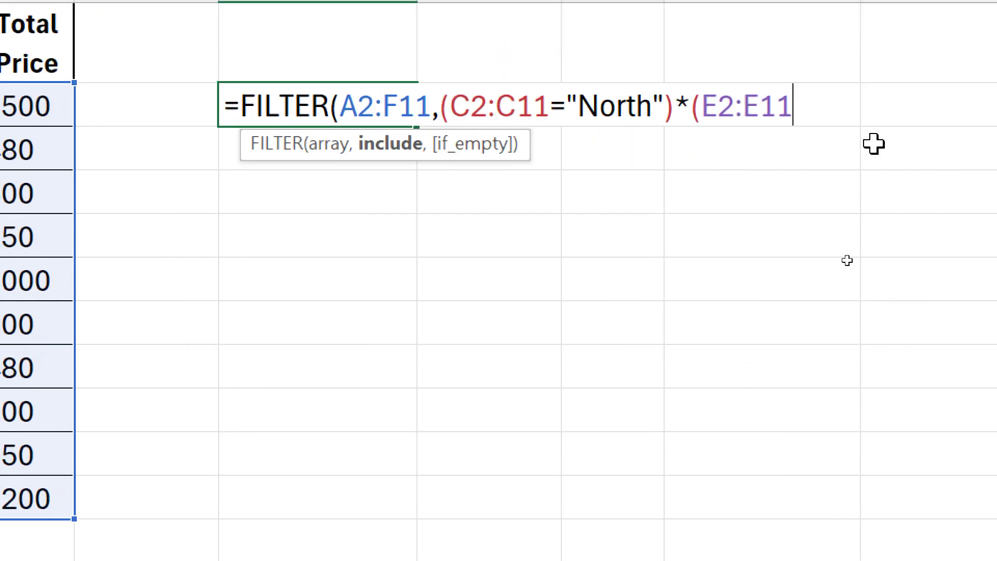
{"action": "type", "text": "=\"e"}
{"action": "key", "text": "BackSpace"}
{"action": "type", "text": "Electr"}
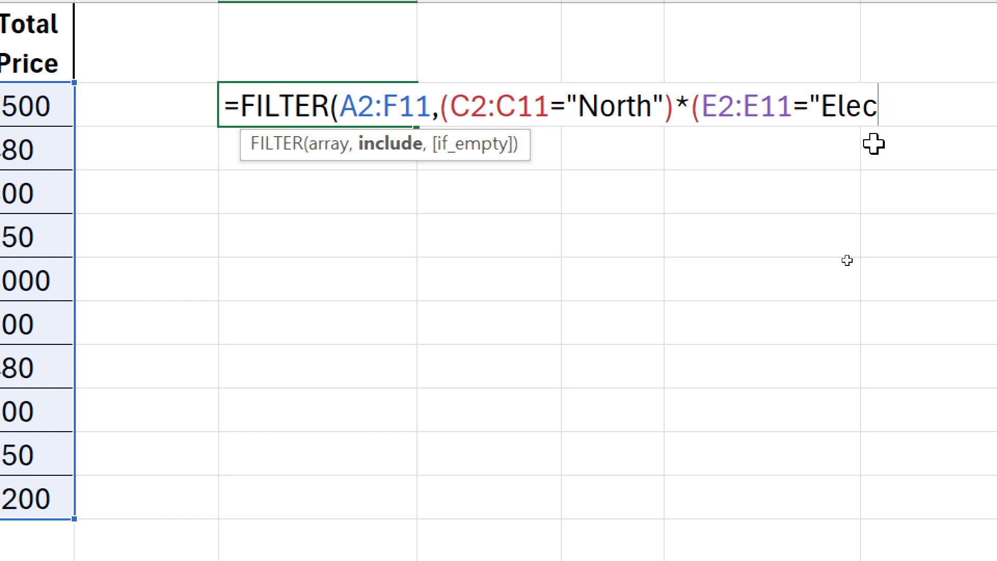
{"action": "type", "text": "onics"}
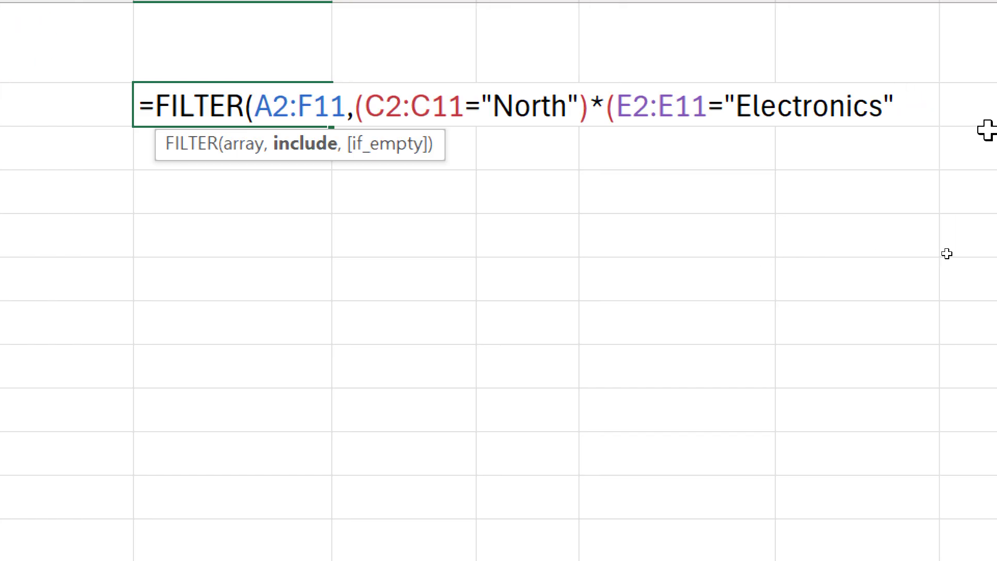
{"action": "type", "text": "\")"}
{"action": "key", "text": "Return"}
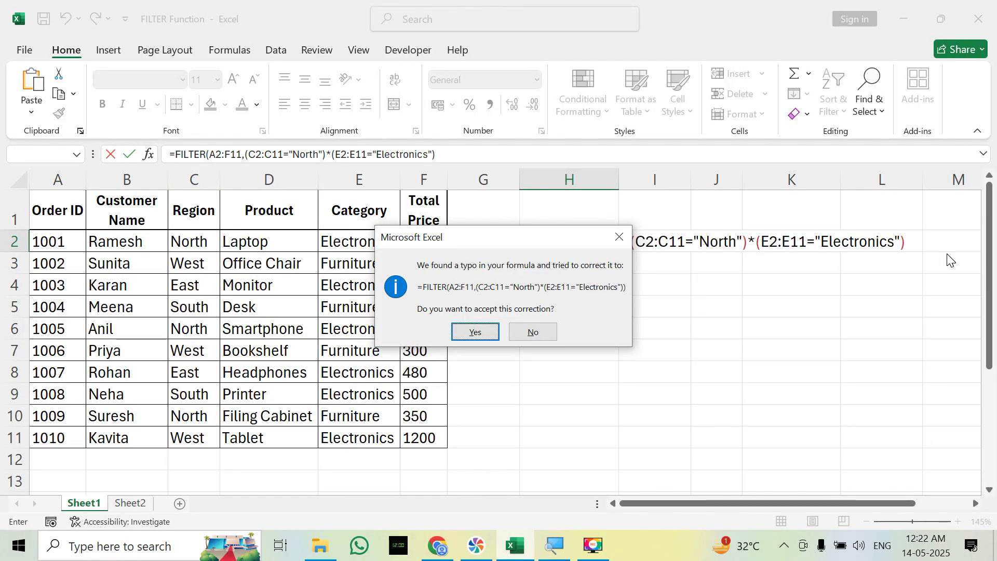
{"action": "key", "text": "Return"}
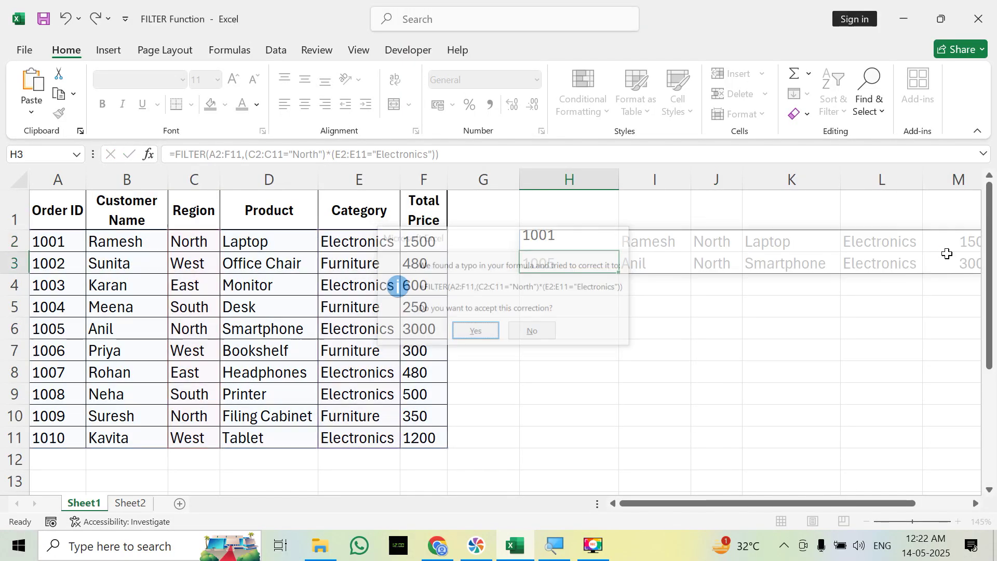
Narrow column H to a width of about 5.73 so that the spilled result takes less room.
{"action": "key", "text": "Right"}
{"action": "key", "text": "Right"}
{"action": "key", "text": "Right"}
{"action": "key", "text": "Right"}
{"action": "key", "text": "Right"}
{"action": "key", "text": "Right"}
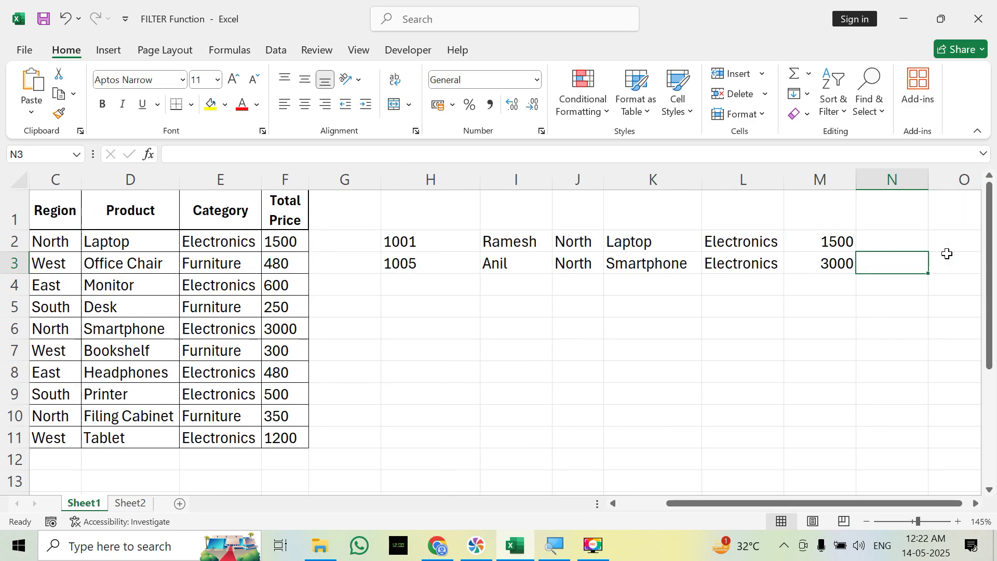
{"action": "left_click_drag", "start_coordinate": [477, 190], "coordinate": [434, 190]}
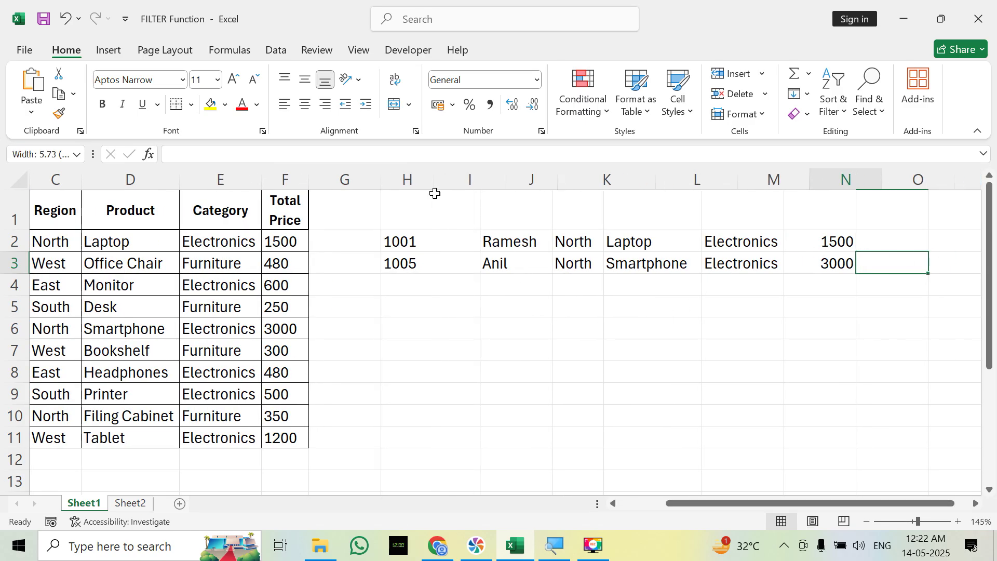
Compare the order table with H2's spilled result, checking the Region values in J2:J3.
{"action": "left_click", "coordinate": [550, 350]}
{"action": "key", "text": "Left"}
{"action": "key", "text": "Left"}
{"action": "key", "text": "Left"}
{"action": "key", "text": "Left"}
{"action": "key", "text": "Left"}
{"action": "key", "text": "Left"}
{"action": "key", "text": "Left"}
{"action": "key", "text": "Left"}
{"action": "key", "text": "Left"}
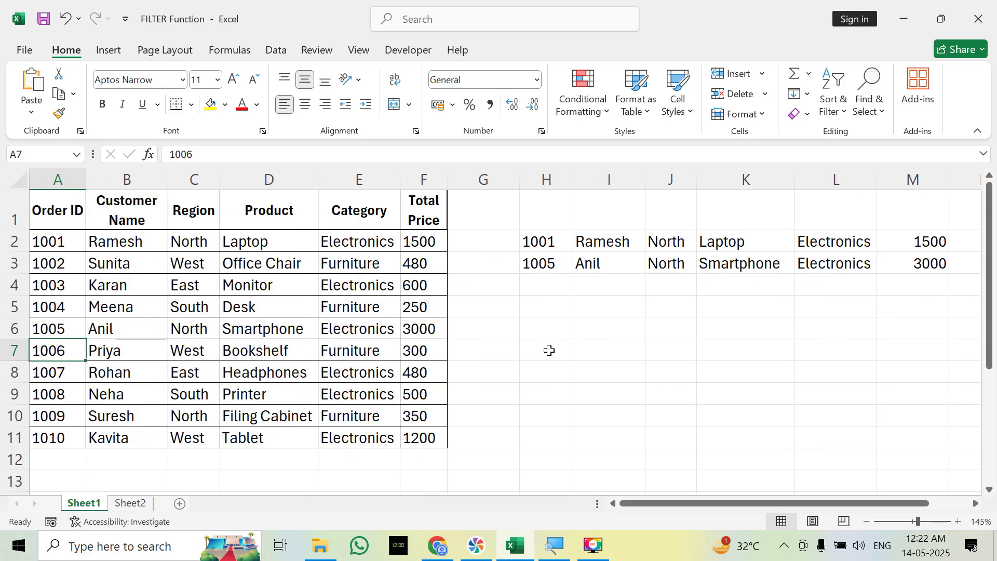
{"action": "left_click_drag", "start_coordinate": [670, 240], "coordinate": [672, 263]}
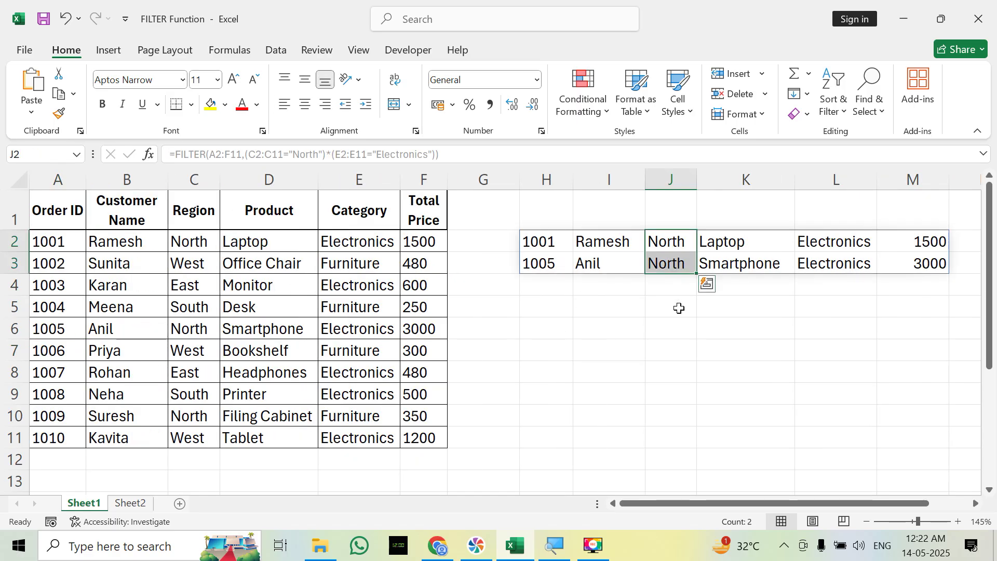
Check the Category values in L2:L3 of the spilled result.
{"action": "left_click", "coordinate": [680, 309]}
{"action": "left_click", "coordinate": [823, 243]}
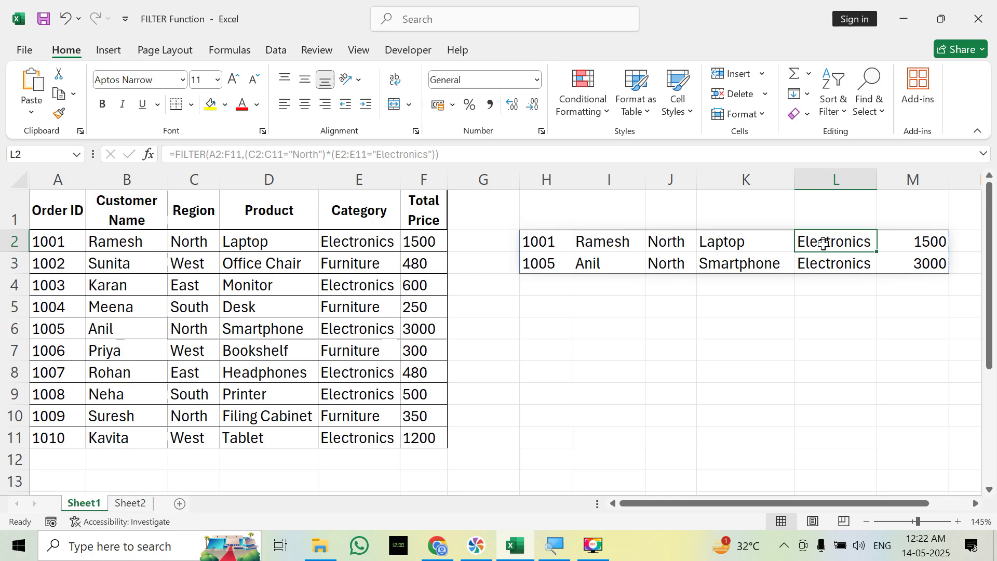
{"action": "left_click_drag", "start_coordinate": [823, 243], "coordinate": [824, 262]}
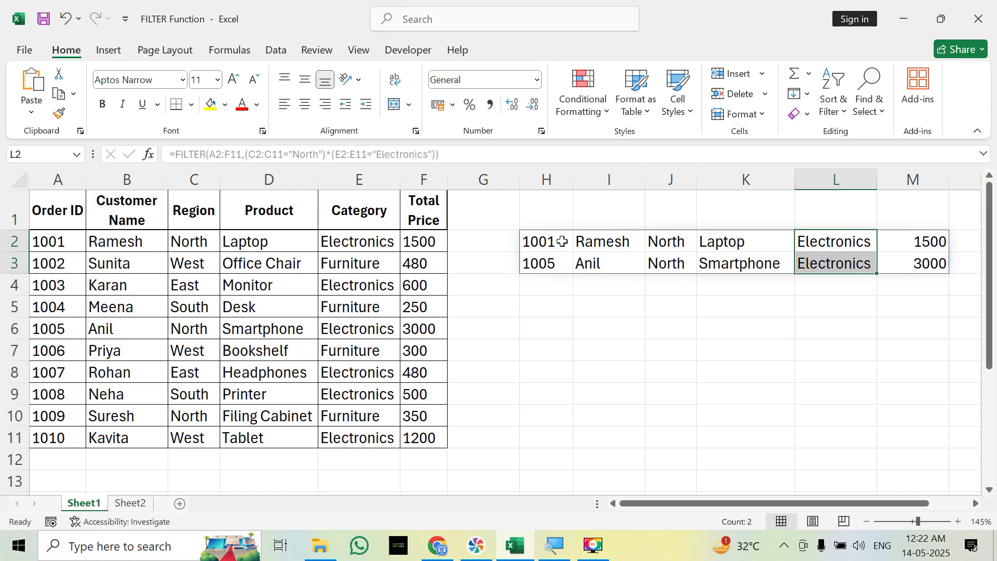
Review H2's formula, examining the North and Electronics conditions and the multiplication sign that joins them.
{"action": "left_click", "coordinate": [562, 241]}
{"action": "key", "text": "F2"}
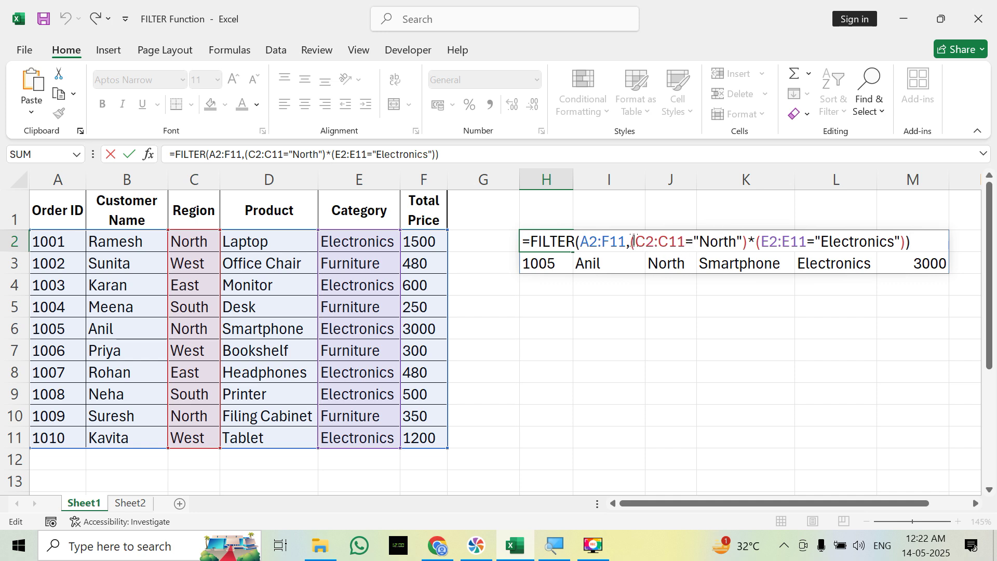
{"action": "left_click_drag", "start_coordinate": [633, 242], "coordinate": [906, 241]}
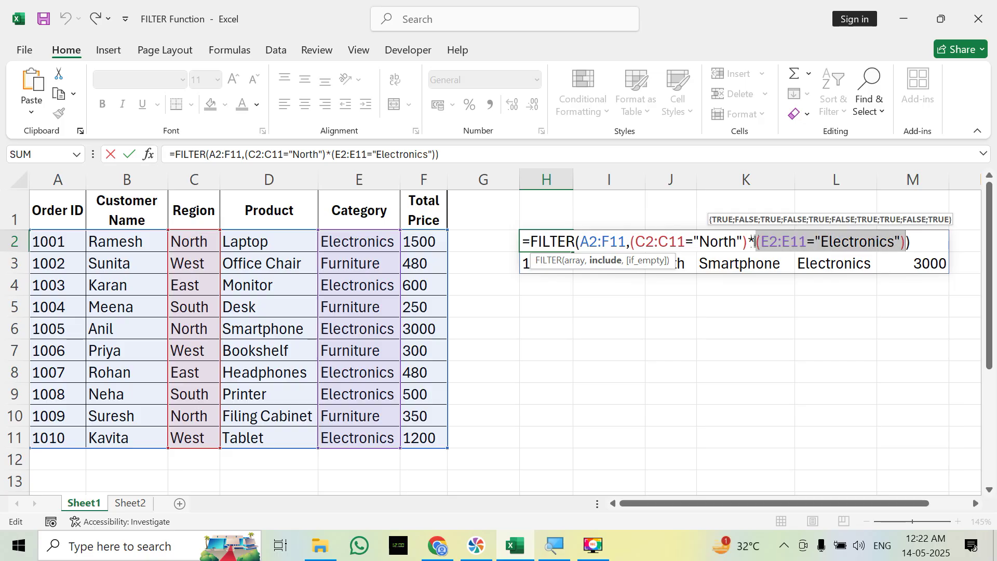
{"action": "left_click", "coordinate": [744, 242]}
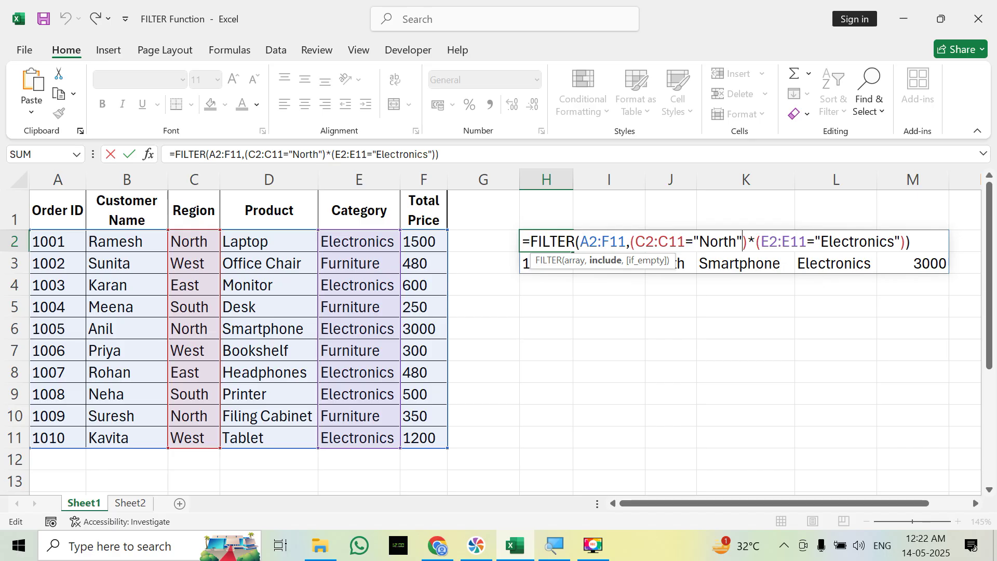
{"action": "key", "text": "shift+Right"}
{"action": "key", "text": "shift+Right"}
{"action": "key", "text": "shift+Right"}
{"action": "key", "text": "shift+Right"}
{"action": "key", "text": "shift+Right"}
{"action": "key", "text": "shift+Right"}
{"action": "key", "text": "shift+Right"}
{"action": "key", "text": "shift+Right"}
{"action": "key", "text": "shift+Right"}
{"action": "key", "text": "shift+Right"}
{"action": "key", "text": "shift+Right"}
{"action": "key", "text": "shift+Right"}
{"action": "key", "text": "shift+Right"}
{"action": "key", "text": "shift+Right"}
{"action": "key", "text": "shift+Right"}
{"action": "key", "text": "shift+Right"}
{"action": "key", "text": "shift+Right"}
{"action": "key", "text": "shift+Right"}
{"action": "key", "text": "shift+Right"}
{"action": "key", "text": "shift+Right"}
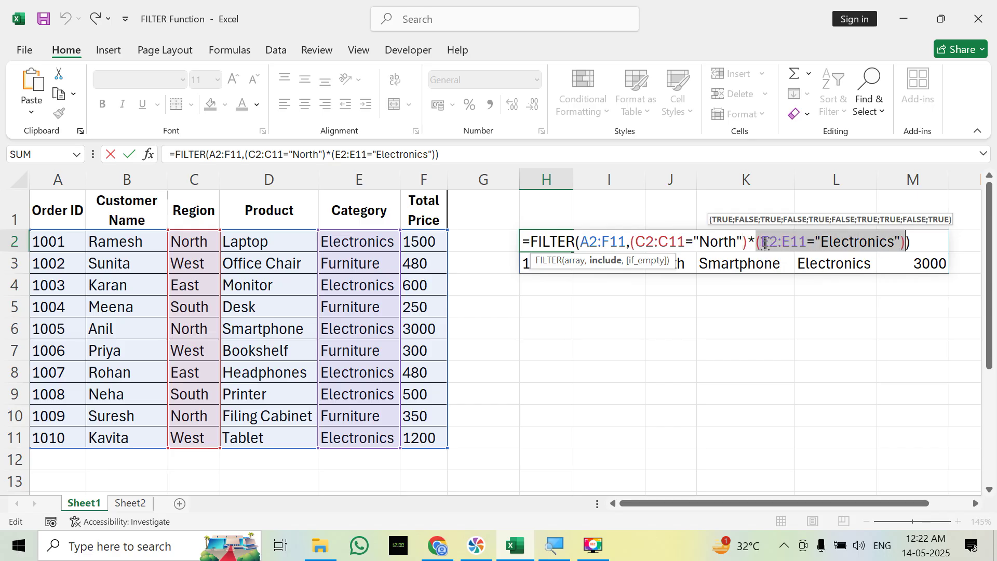
{"action": "left_click", "coordinate": [758, 243]}
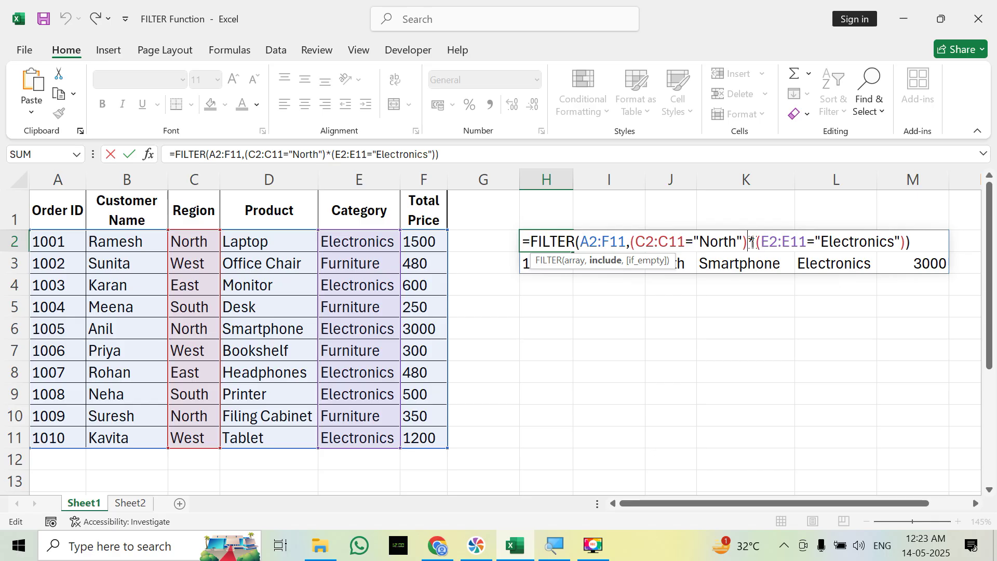
{"action": "left_click_drag", "start_coordinate": [751, 243], "coordinate": [759, 252]}
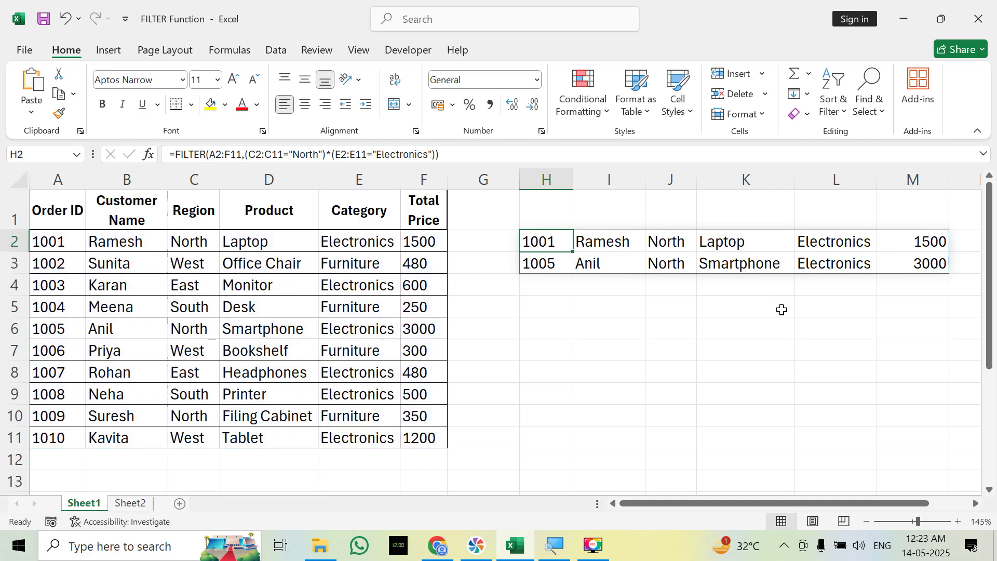
{"action": "key", "text": "ctrl+Return"}
Look over the order table, examining the Region column and the values alongside it.
{"action": "left_click", "coordinate": [542, 333]}
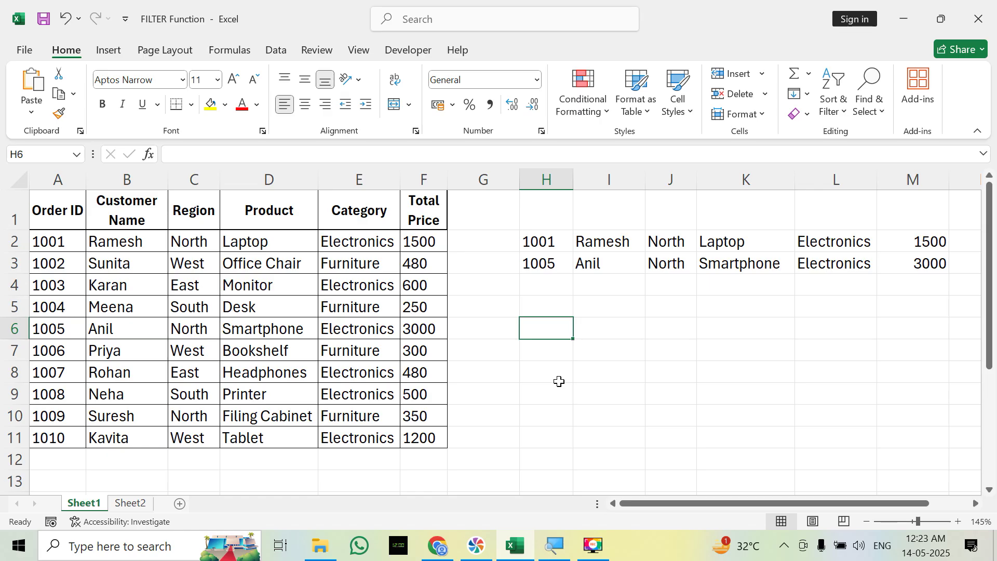
{"action": "key", "text": "Up"}
{"action": "key", "text": "Left"}
{"action": "key", "text": "Home"}
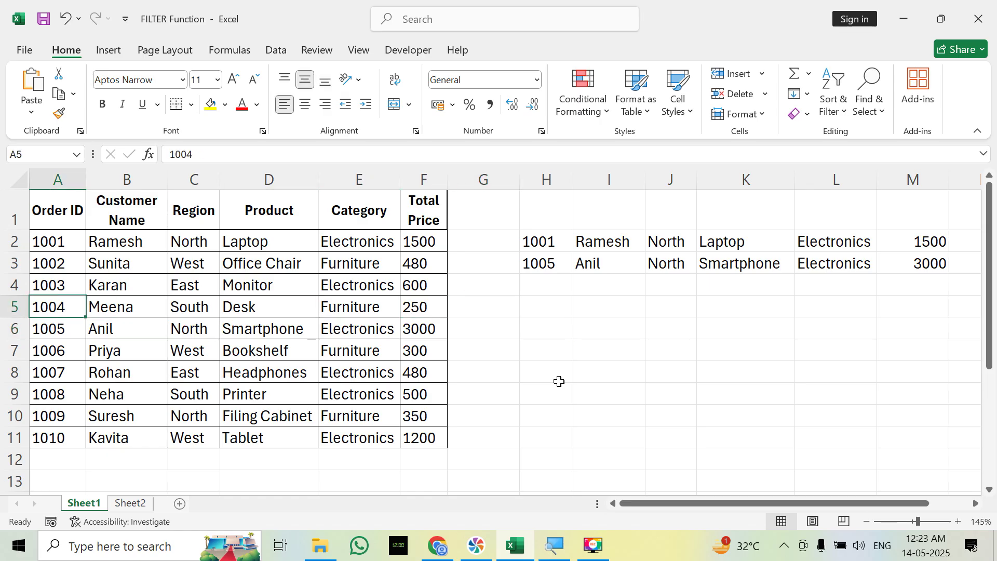
{"action": "key", "text": "Right"}
{"action": "key", "text": "Right"}
{"action": "key", "text": "Up"}
{"action": "key", "text": "Up"}
{"action": "key", "text": "Up"}
{"action": "key", "text": "Up"}
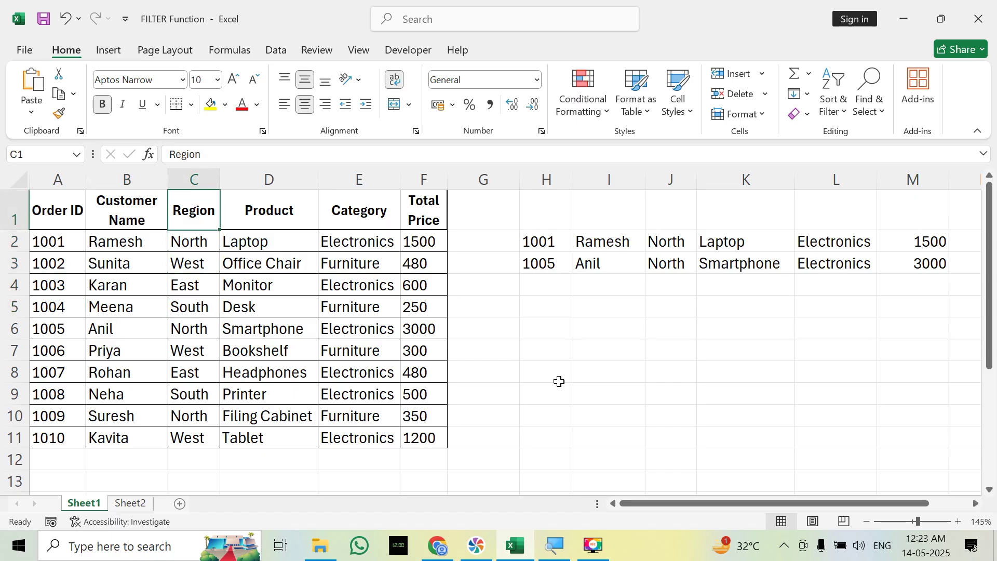
{"action": "key", "text": "Down"}
{"action": "key", "text": "Down"}
{"action": "key", "text": "Down"}
{"action": "key", "text": "Down"}
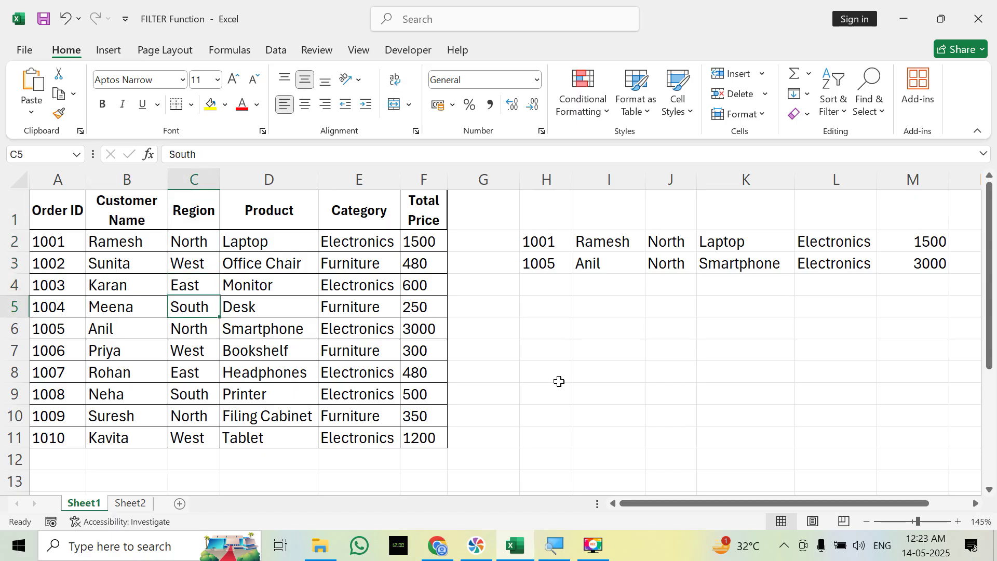
{"action": "key", "text": "Up"}
{"action": "key", "text": "Up"}
{"action": "key", "text": "Up"}
{"action": "key", "text": "Down"}
{"action": "key", "text": "Down"}
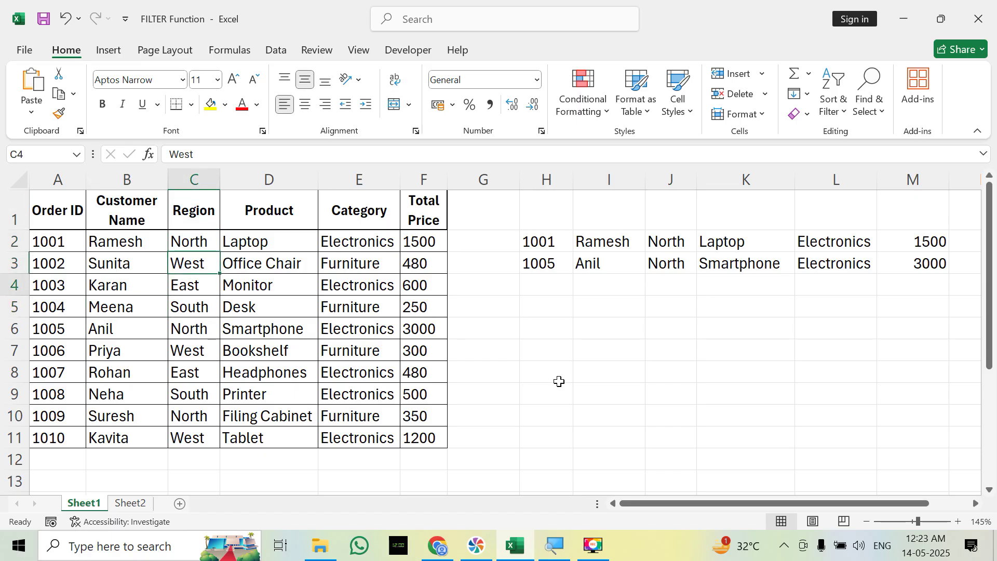
{"action": "key", "text": "Up"}
{"action": "key", "text": "Right"}
{"action": "key", "text": "Right"}
{"action": "key", "text": "Right"}
{"action": "key", "text": "Right"}
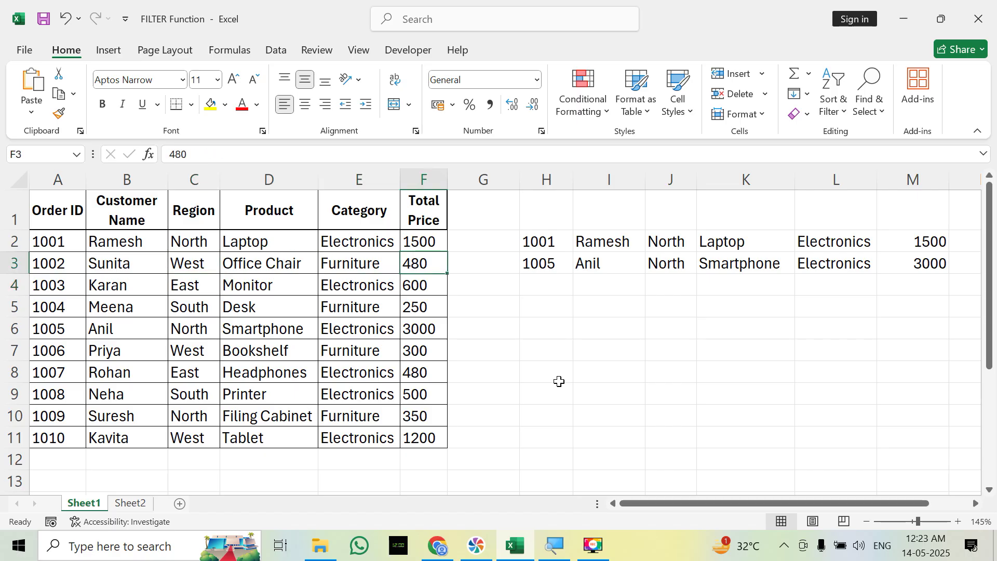
Start a FILTER formula in H5 with the order data A2:F11 as its array.
{"action": "key", "text": "Right"}
{"action": "key", "text": "Down"}
{"action": "key", "text": "Down"}
{"action": "key", "text": "Down"}
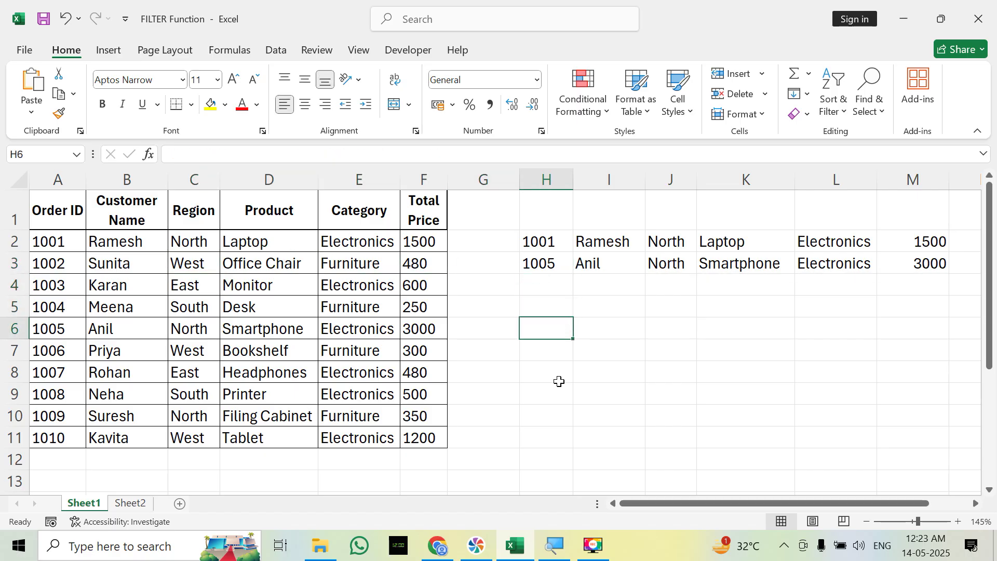
{"action": "key", "text": "Right"}
{"action": "key", "text": "Left"}
{"action": "key", "text": "Up"}
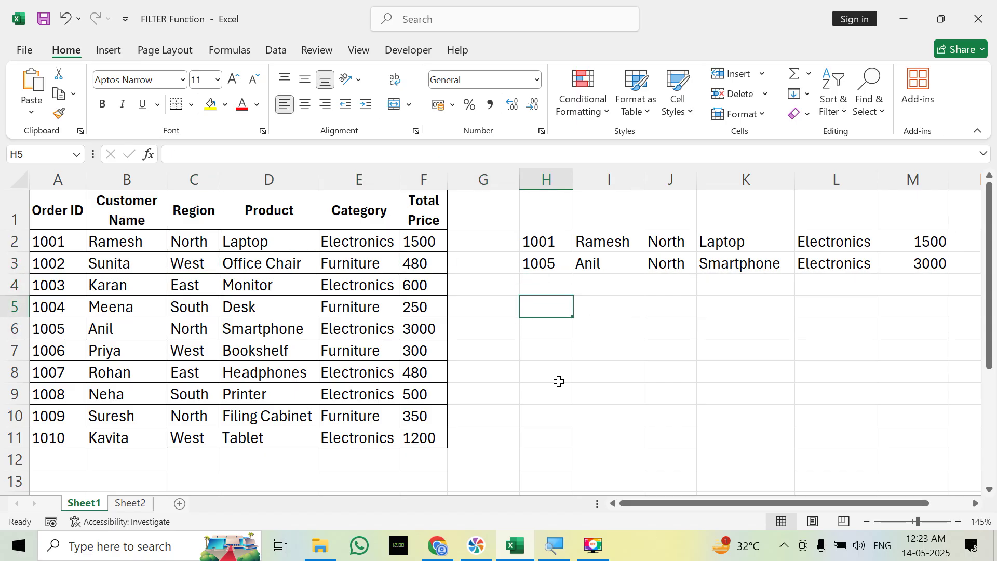
{"action": "type", "text": "="}
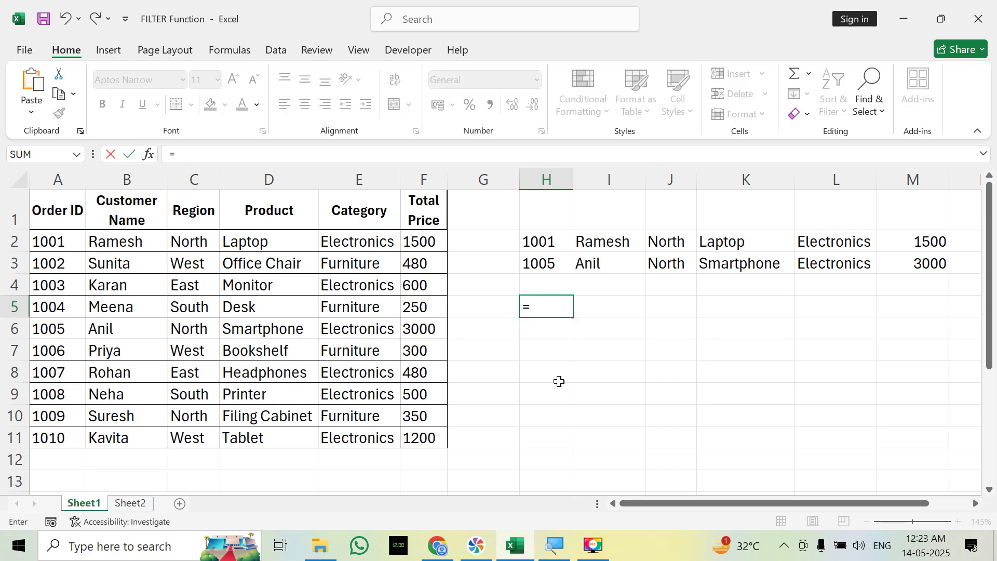
{"action": "type", "text": "filter"}
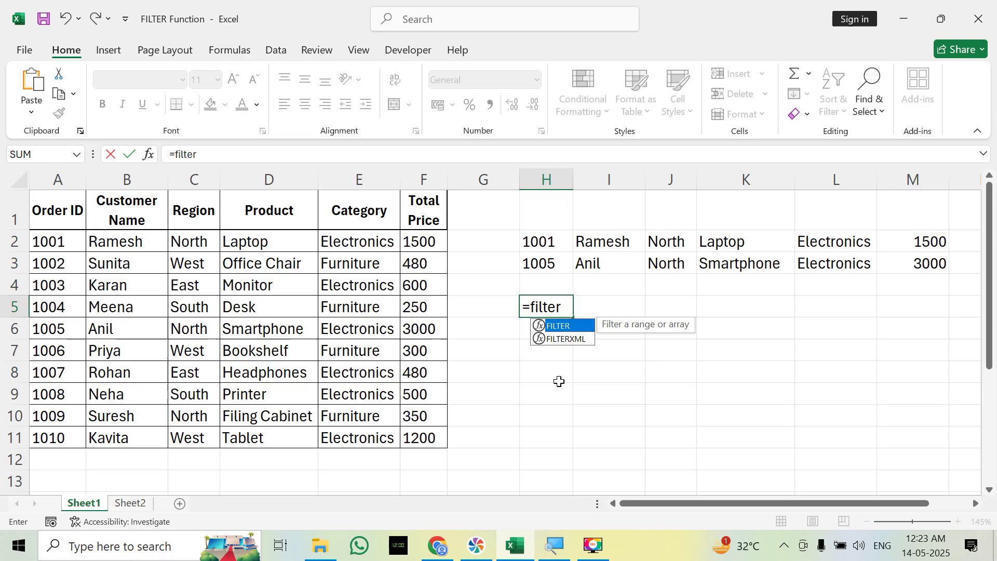
{"action": "key", "text": "Tab"}
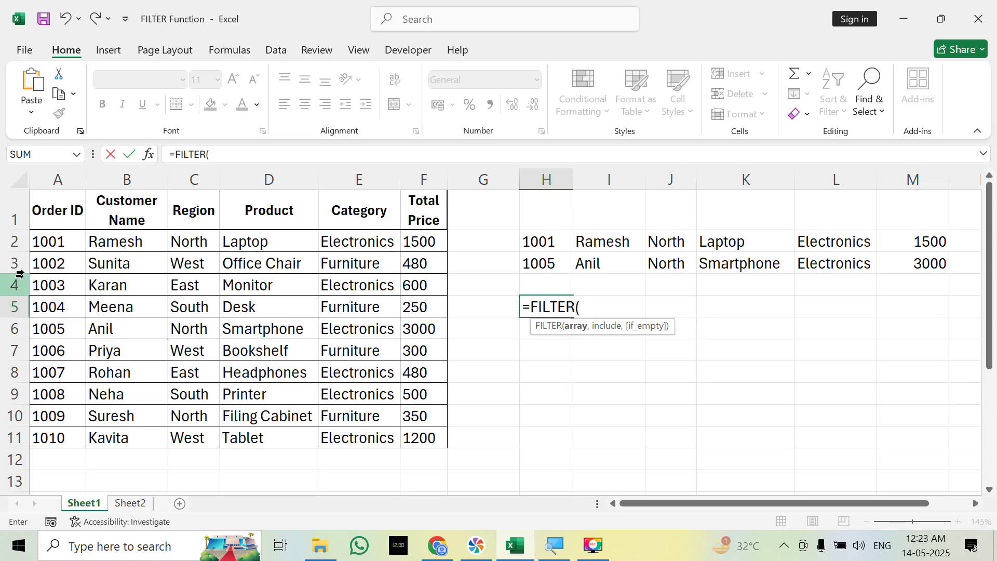
{"action": "left_click_drag", "start_coordinate": [46, 240], "coordinate": [446, 446]}
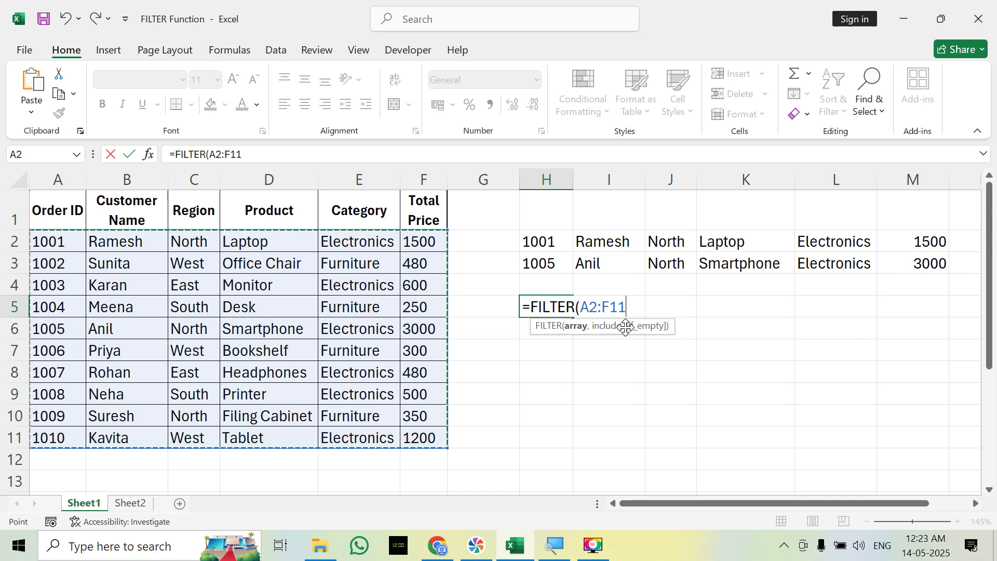
{"action": "type", "text": ","}
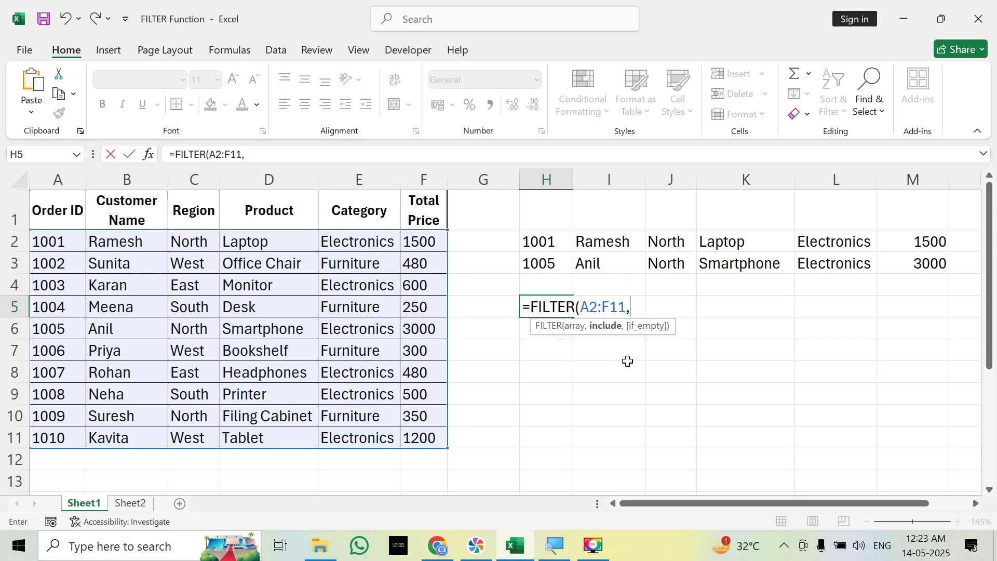
Add the region condition C2:C11="North" as the include argument and commit H5's formula.
{"action": "left_click_drag", "start_coordinate": [207, 242], "coordinate": [195, 439]}
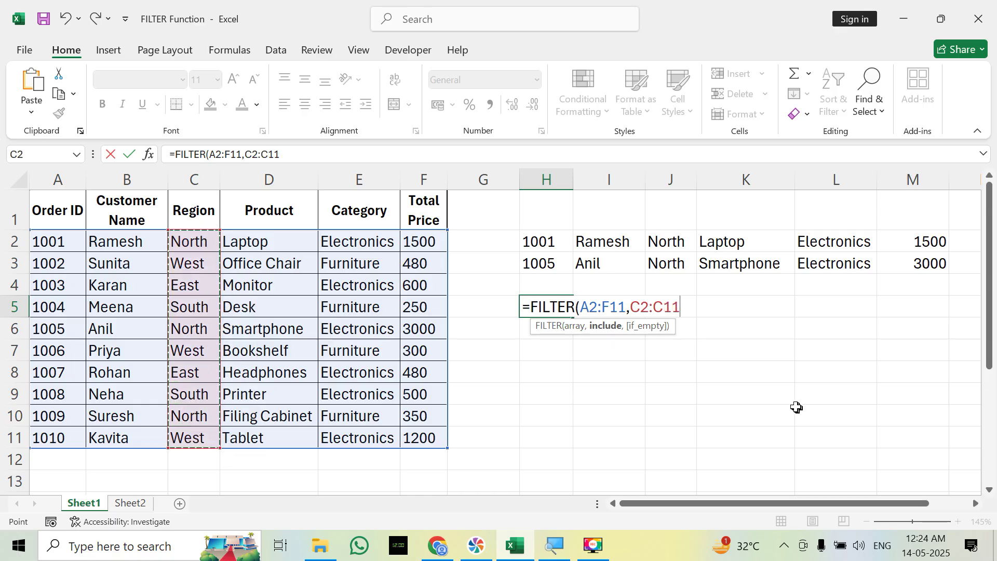
{"action": "type", "text": "="}
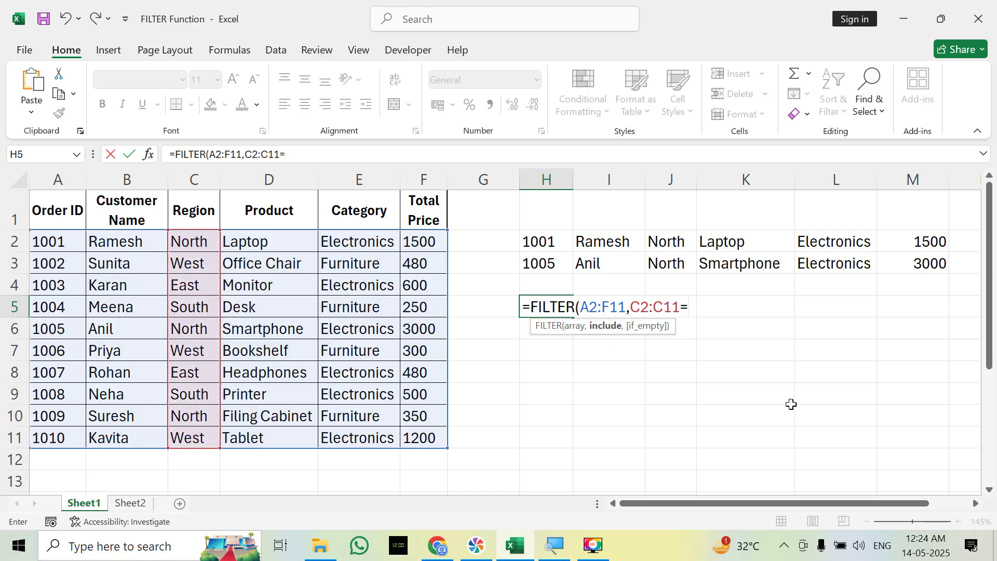
{"action": "type", "text": "\"North"}
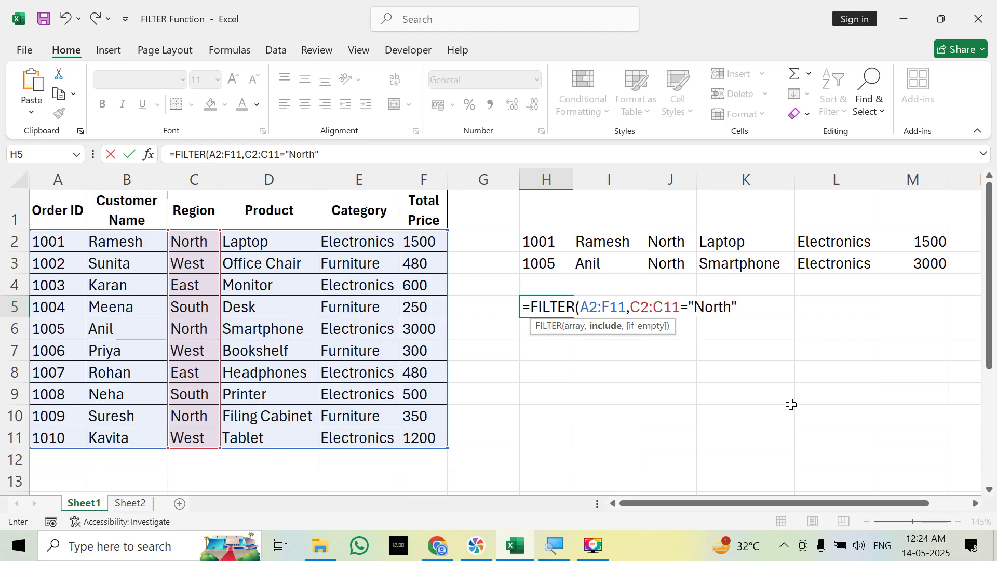
{"action": "type", "text": "\")"}
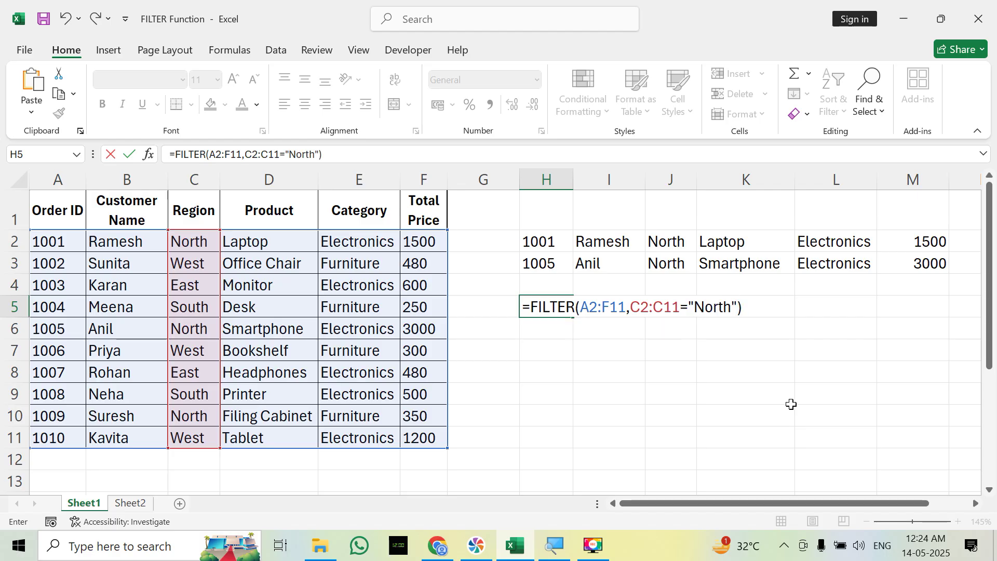
{"action": "key", "text": "Return"}
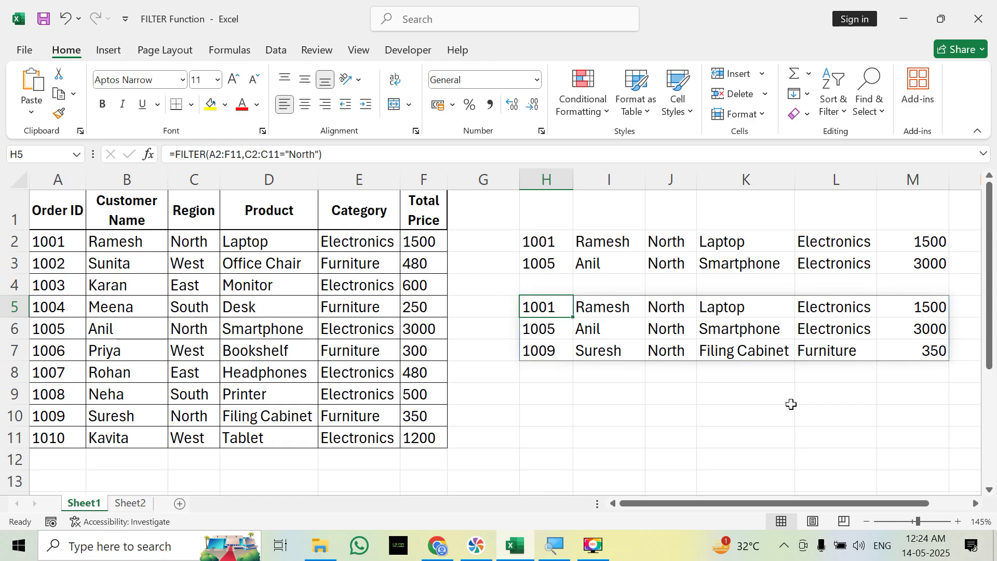
Try to wrap the region condition of H5's formula in parentheses.
{"action": "key", "text": "F2"}
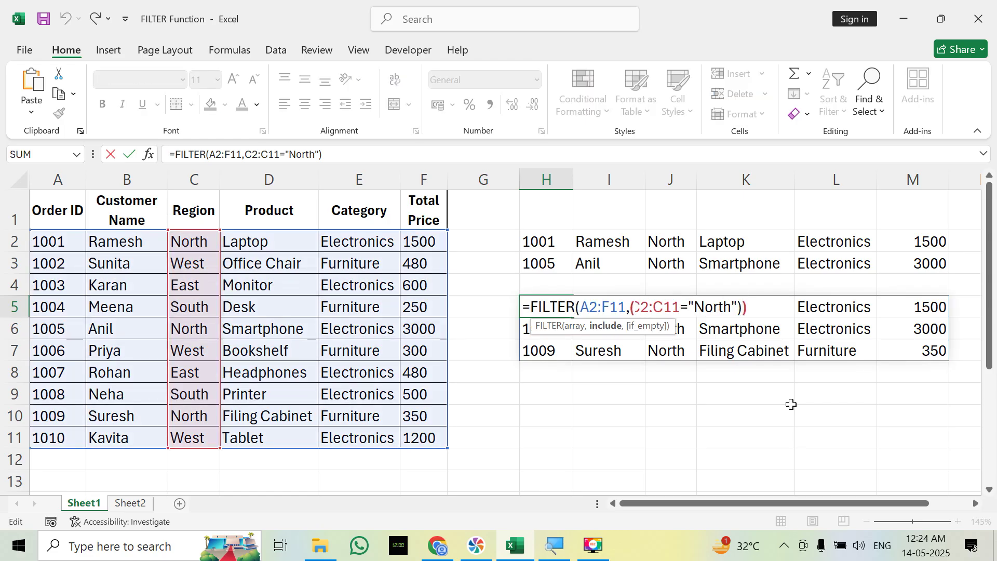
{"action": "type", "text": "("}
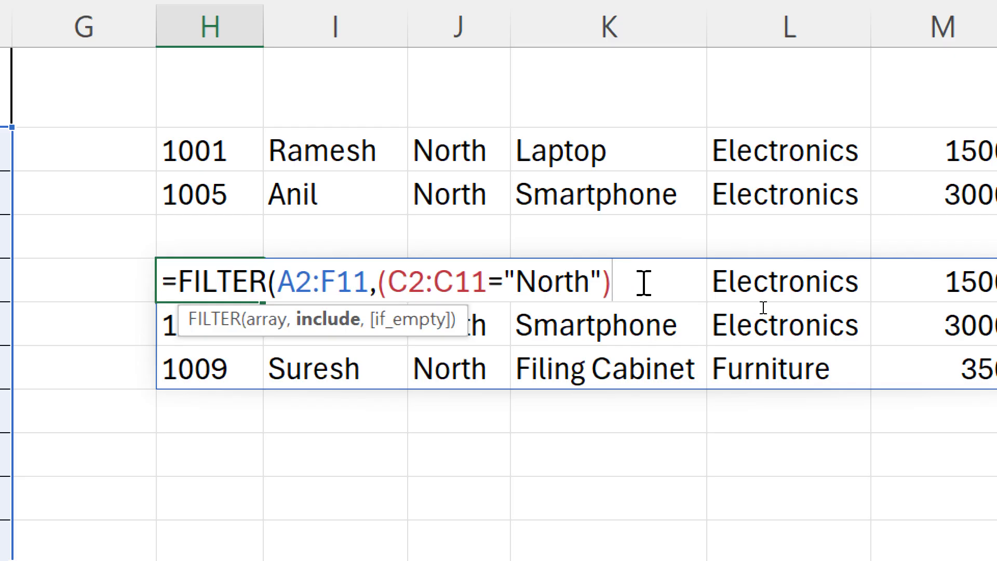
{"action": "key", "text": "ctrl+Return"}
Copy the complete FILTER formula text from H5 to the clipboard and clear the cell.
{"action": "key", "text": "F2"}
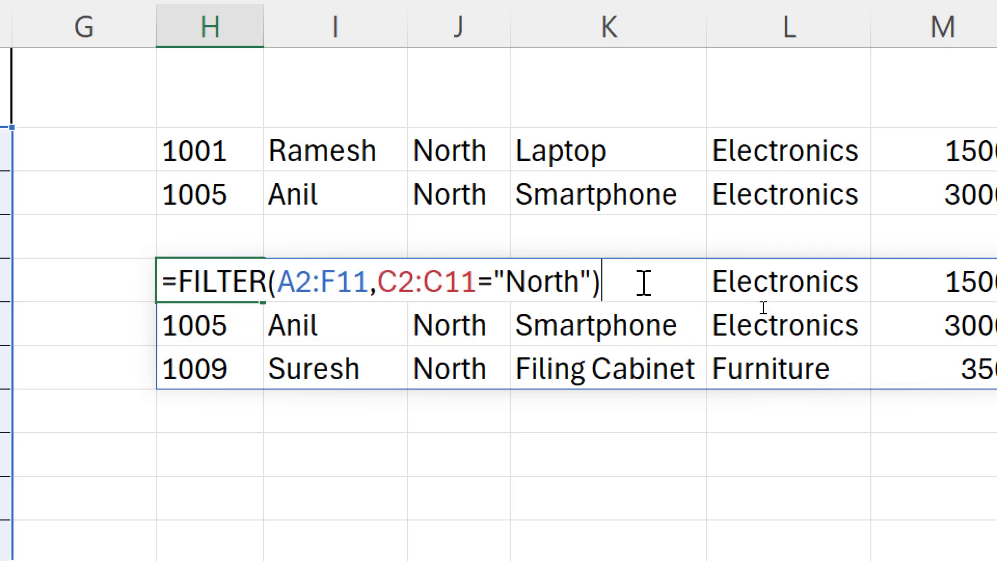
{"action": "key", "text": "shift+Home"}
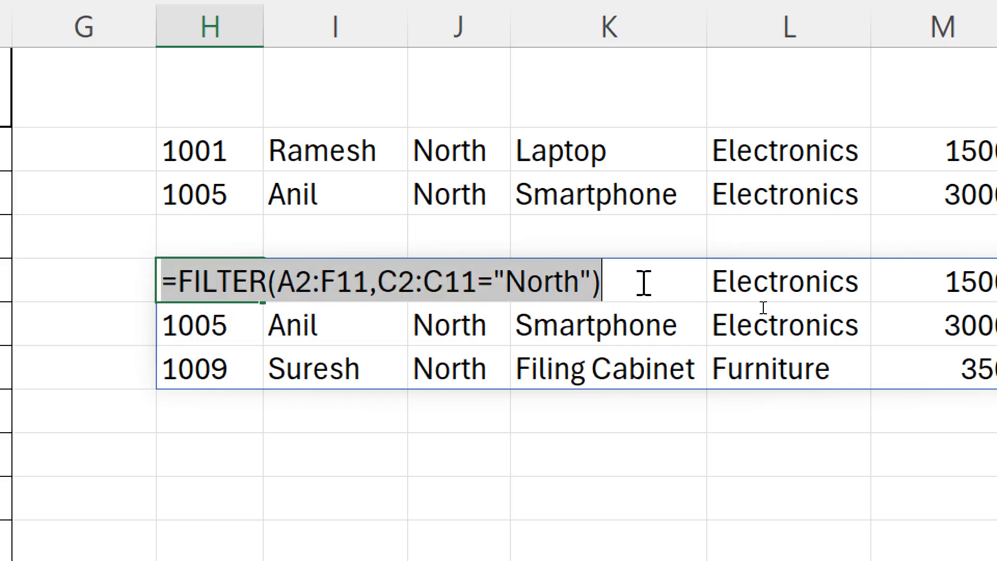
{"action": "key", "text": "ctrl+x"}
{"action": "key", "text": "Escape"}
{"action": "key", "text": "Delete"}
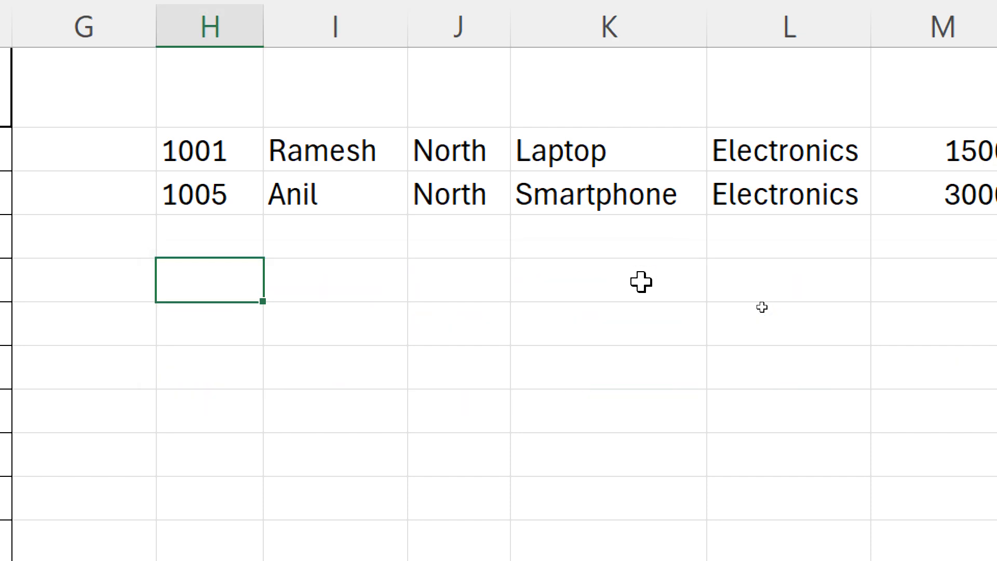
Paste the copied FILTER formula into H5, decline the suggested correction and return to editing it.
{"action": "type", "text": "="}
{"action": "key", "text": "ctrl+v"}
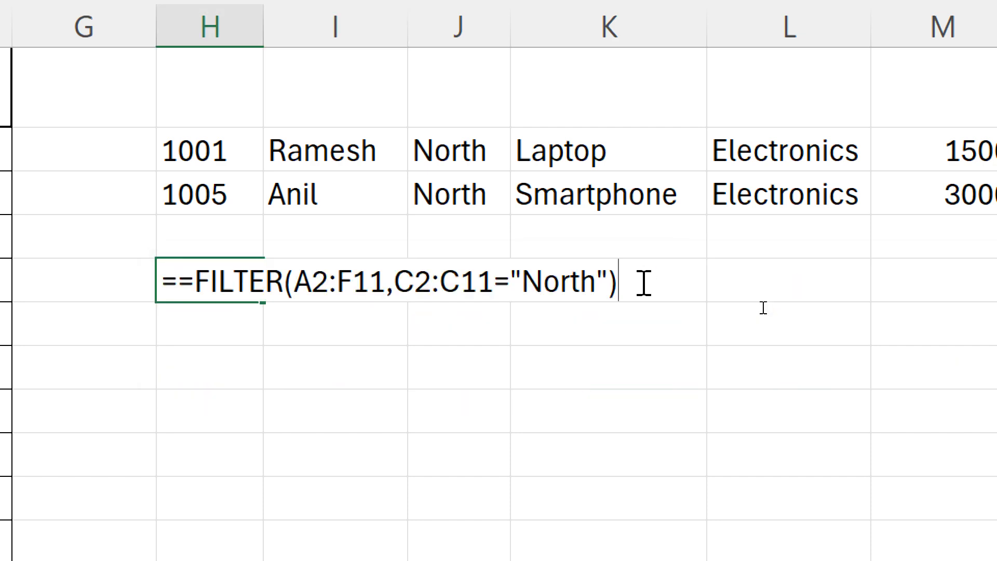
{"action": "key", "text": "Return"}
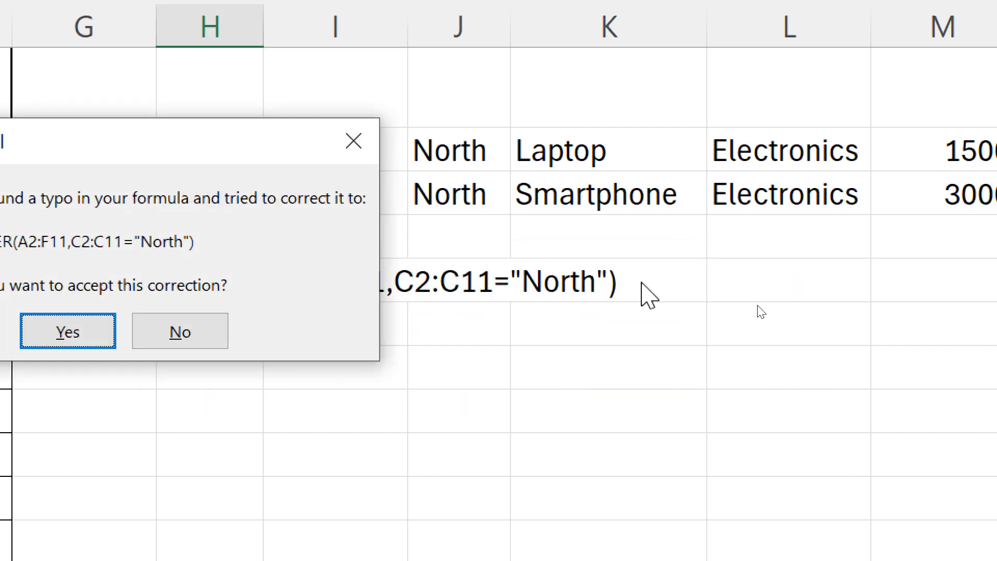
{"action": "left_click", "coordinate": [355, 141]}
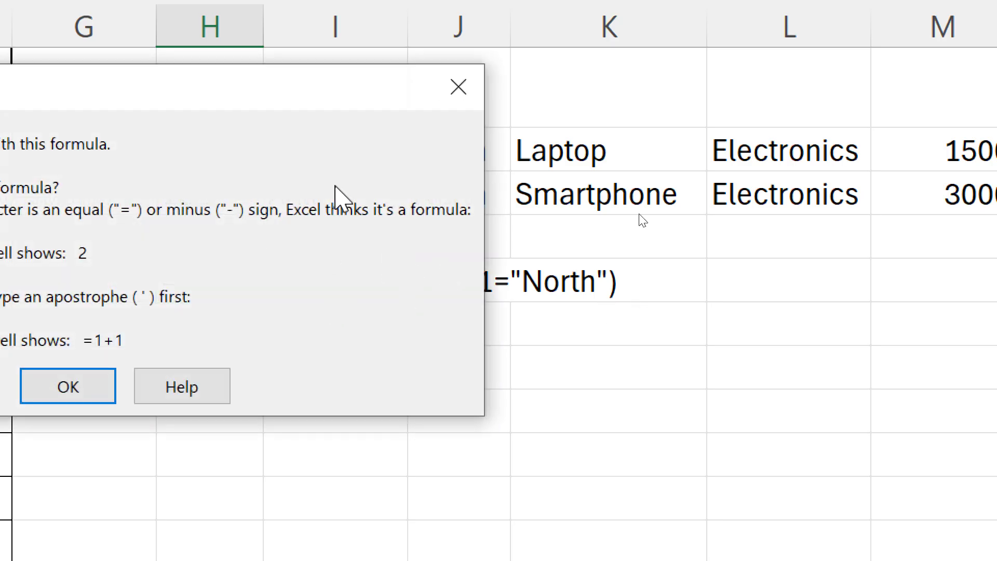
{"action": "left_click", "coordinate": [461, 86]}
{"action": "left_click", "coordinate": [560, 284]}
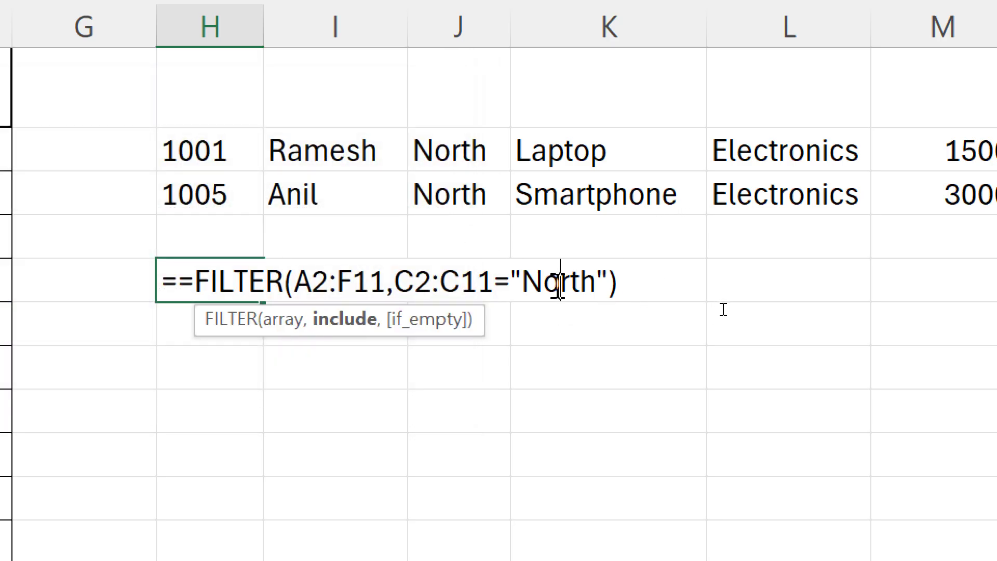
Add an opening parenthesis before C2:C11="North" in H5's formula and remove the duplicate equals sign.
{"action": "left_click", "coordinate": [395, 281]}
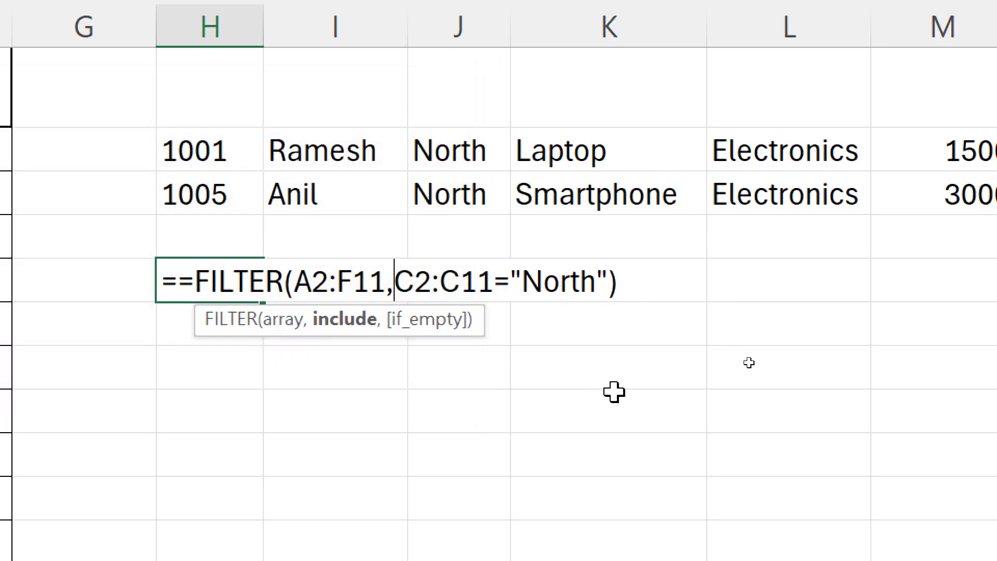
{"action": "type", "text": "("}
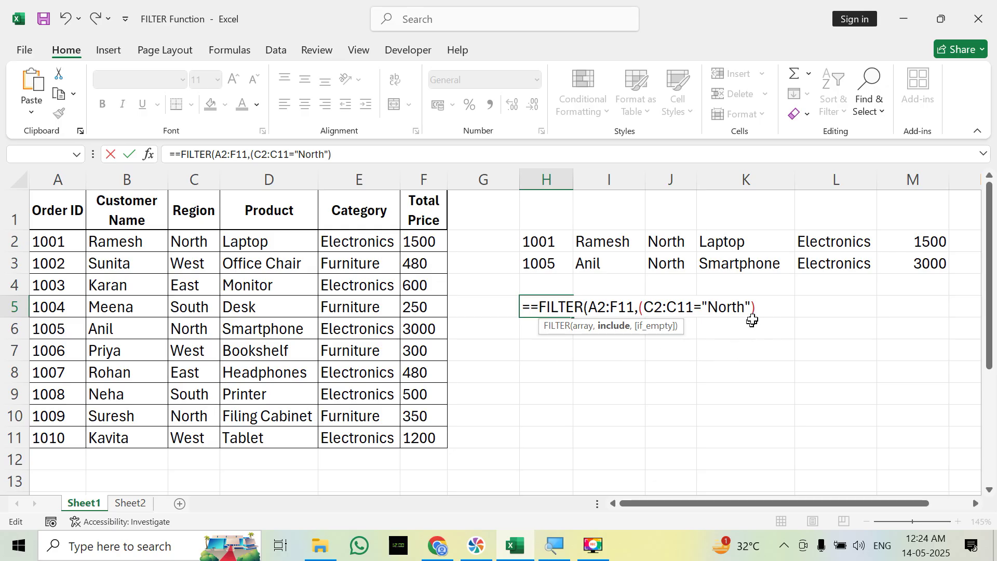
{"action": "key", "text": "End"}
{"action": "left_click", "coordinate": [532, 307]}
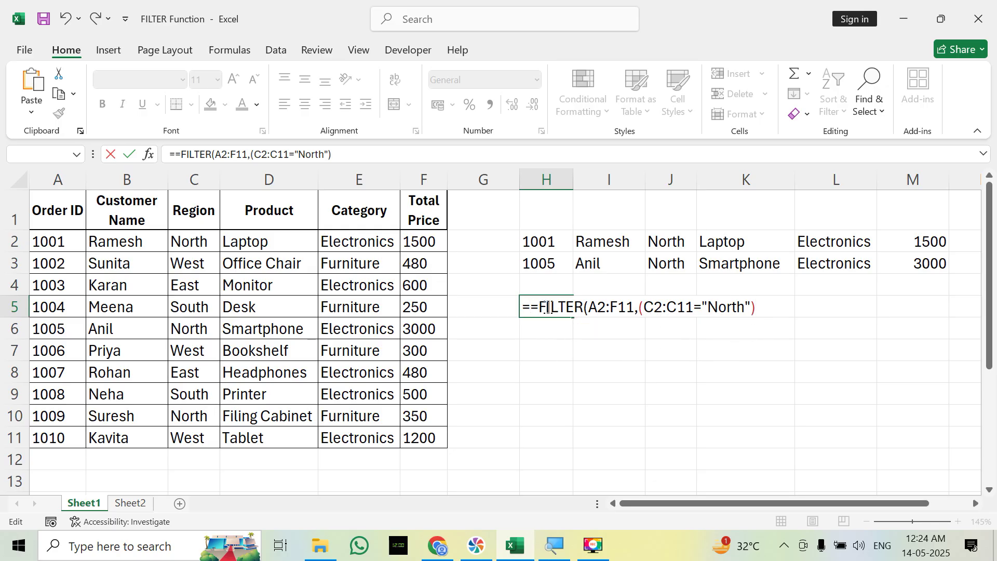
{"action": "key", "text": "BackSpace"}
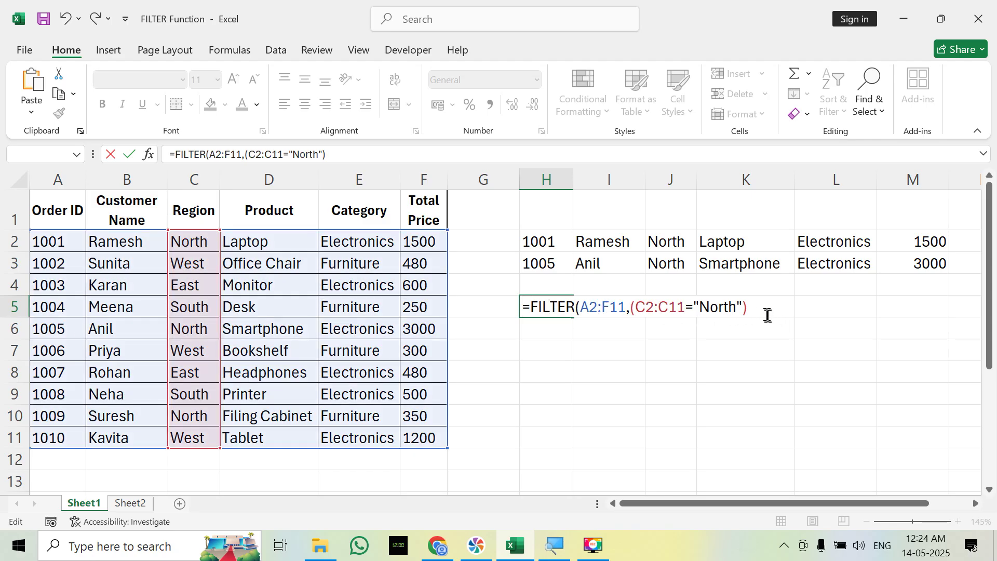
Append a second region condition to H5's formula with the OR operator: +C2:C11="East" and a closing parenthesis.
{"action": "key", "text": "End"}
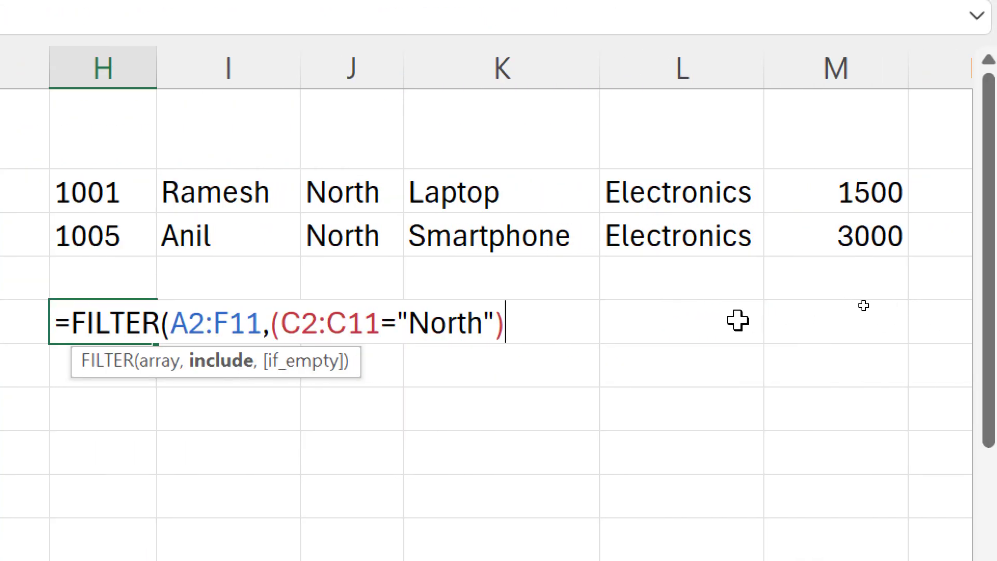
{"action": "type", "text": "+"}
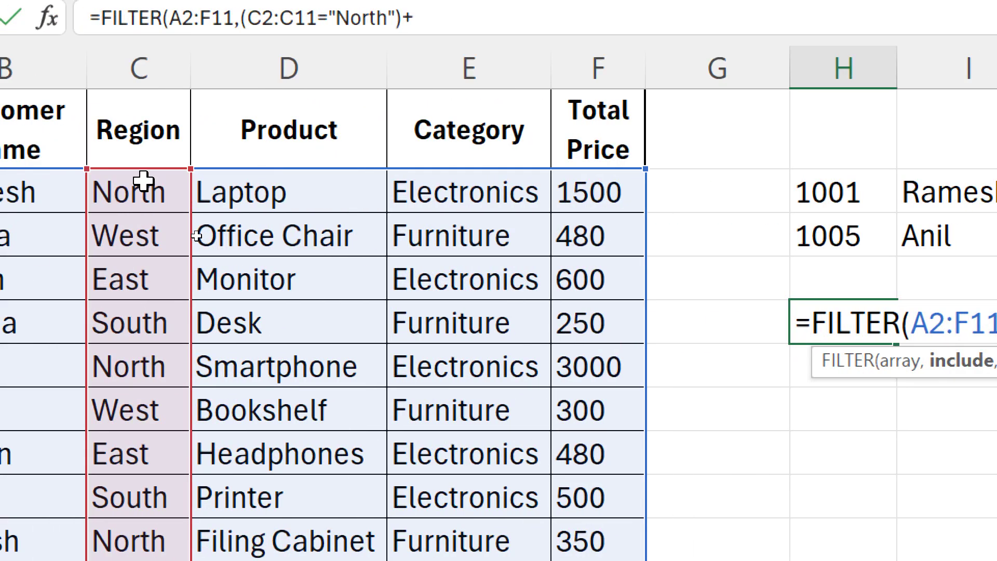
{"action": "left_click_drag", "start_coordinate": [145, 183], "coordinate": [178, 529]}
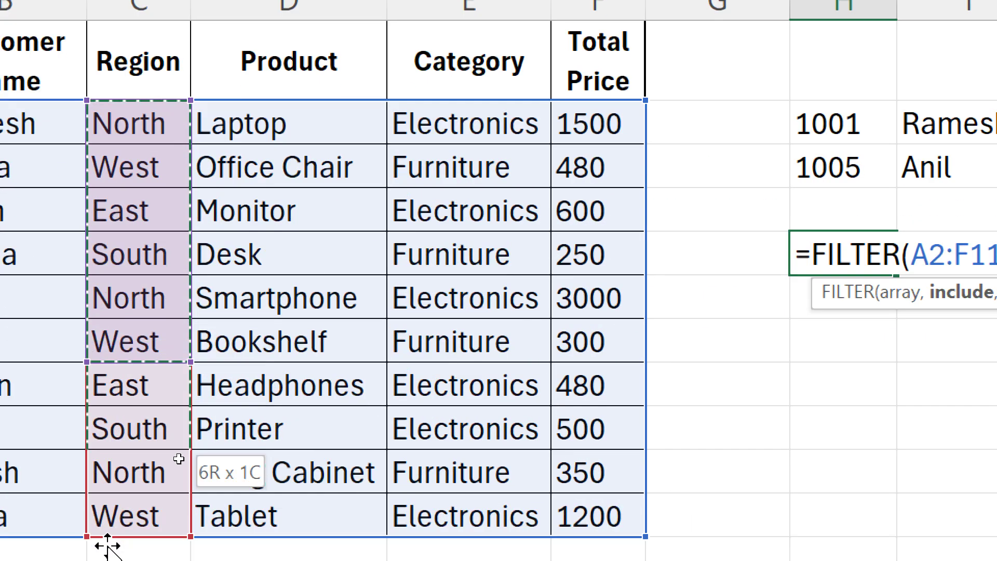
{"action": "left_click_drag", "start_coordinate": [108, 545], "coordinate": [112, 517]}
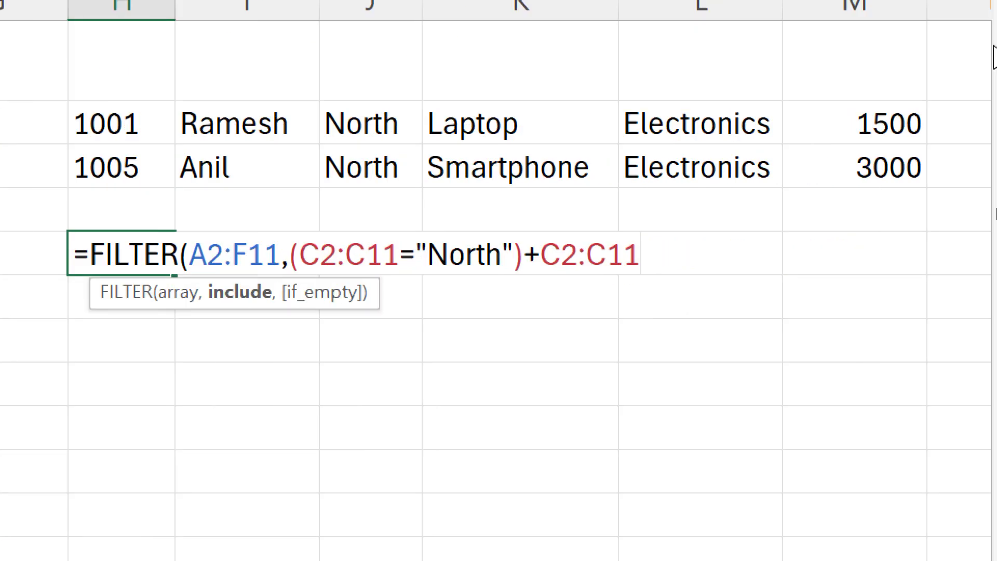
{"action": "type", "text": "="}
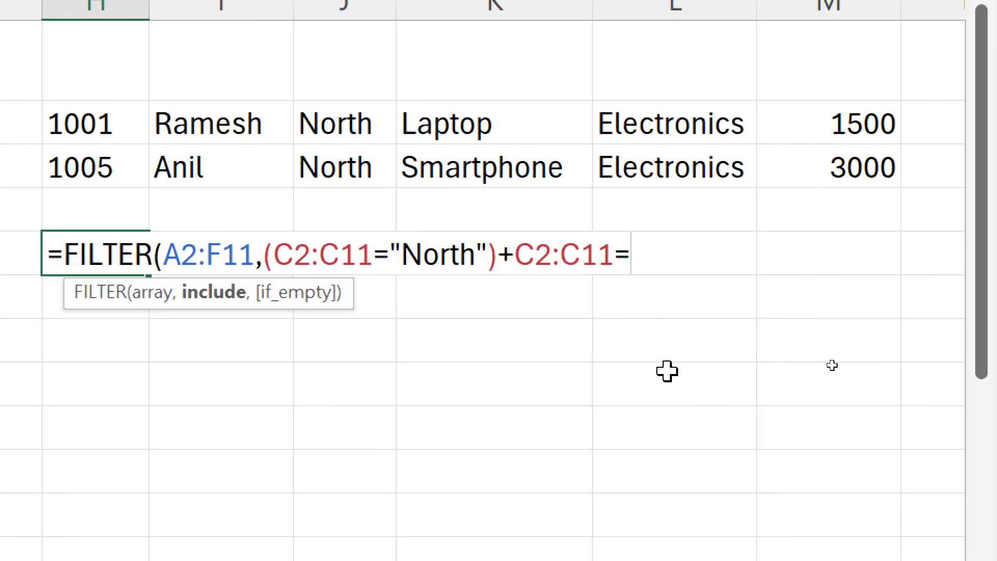
{"action": "type", "text": "\"East"}
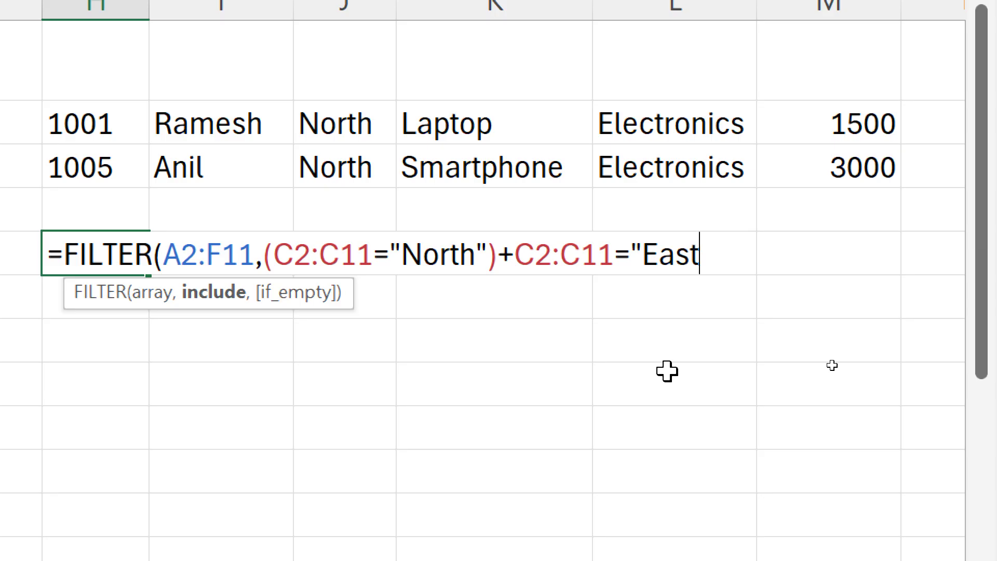
{"action": "type", "text": "\")"}
{"action": "key", "text": "Left"}
{"action": "key", "text": "Right"}
{"action": "key", "text": "F2"}
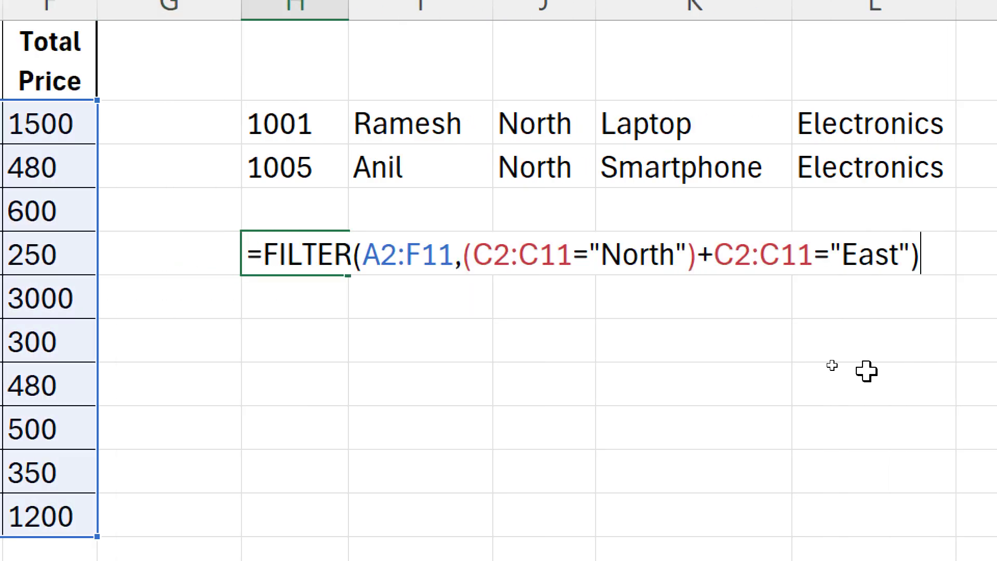
Add the opening parenthesis before the C2:C11="East" condition and commit H5's FILTER formula.
{"action": "left_click", "coordinate": [715, 256]}
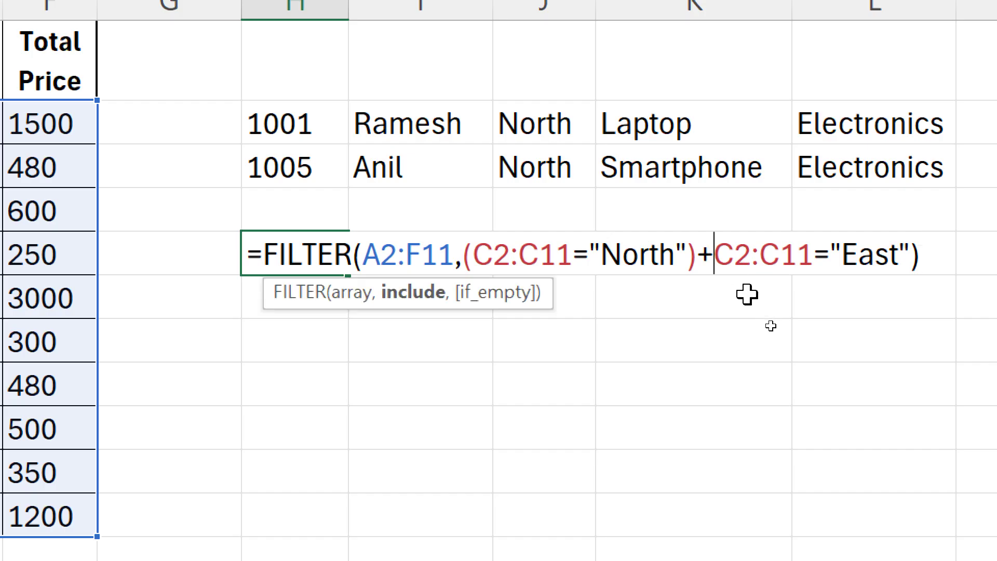
{"action": "type", "text": "("}
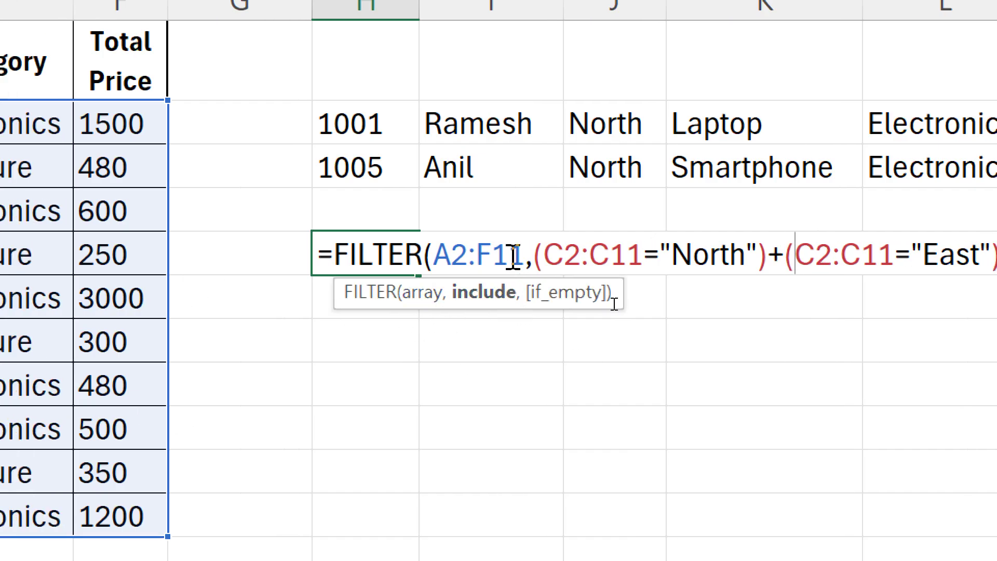
{"action": "left_click_drag", "start_coordinate": [534, 255], "coordinate": [996, 247]}
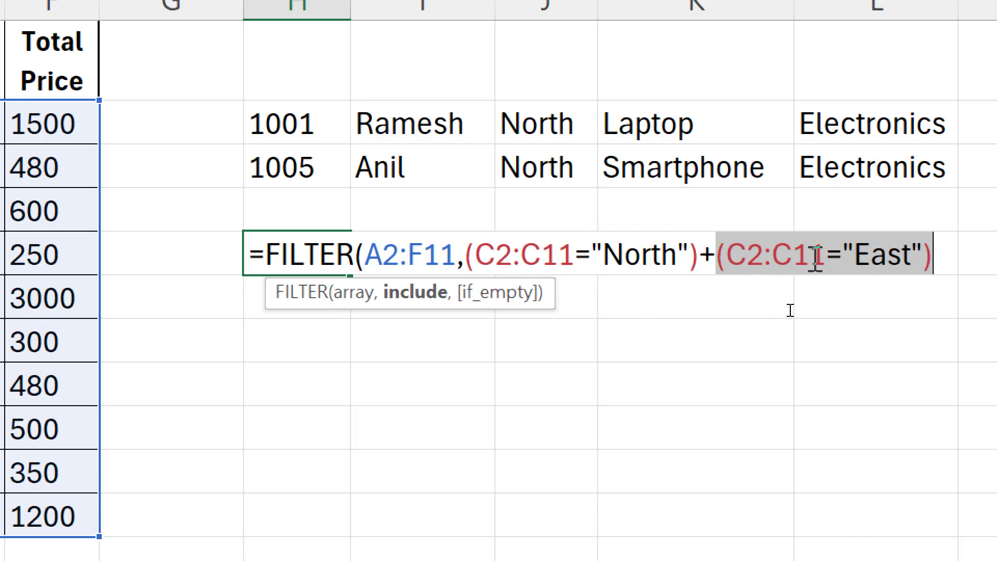
{"action": "left_click", "coordinate": [715, 258]}
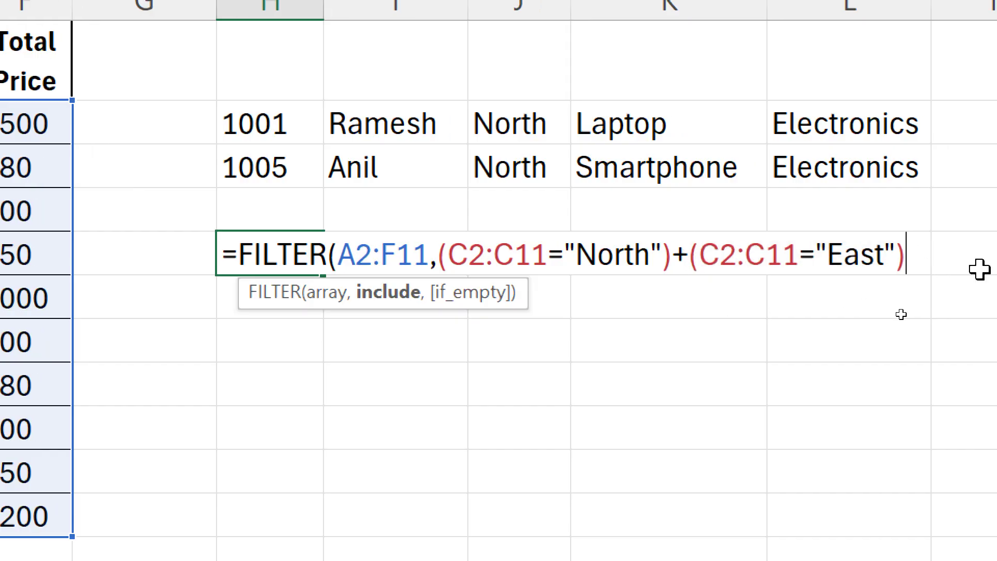
{"action": "key", "text": "Return"}
{"action": "key", "text": "Return"}
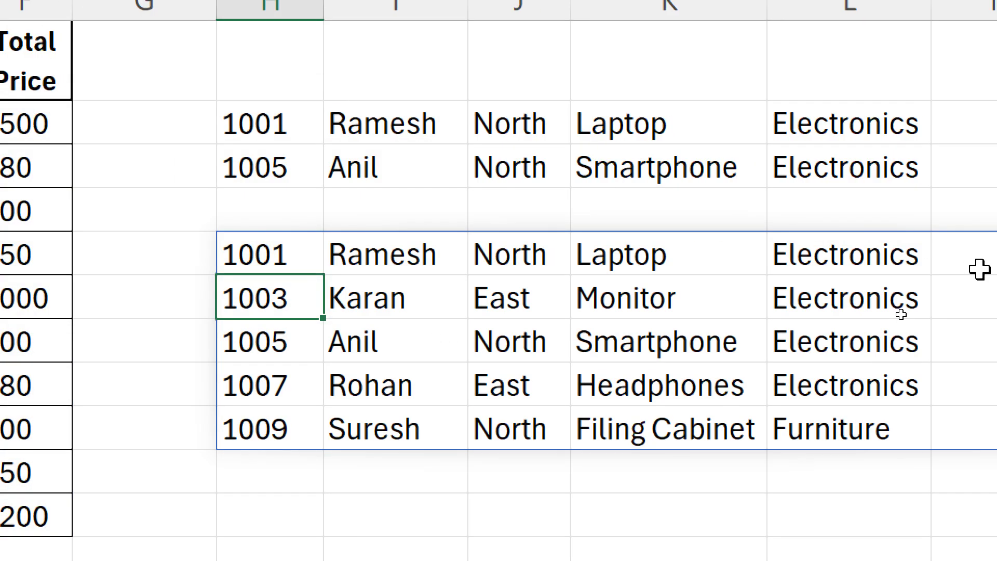
Check the region values in J5:J9 of the new filtered result.
{"action": "left_click_drag", "start_coordinate": [523, 260], "coordinate": [561, 439]}
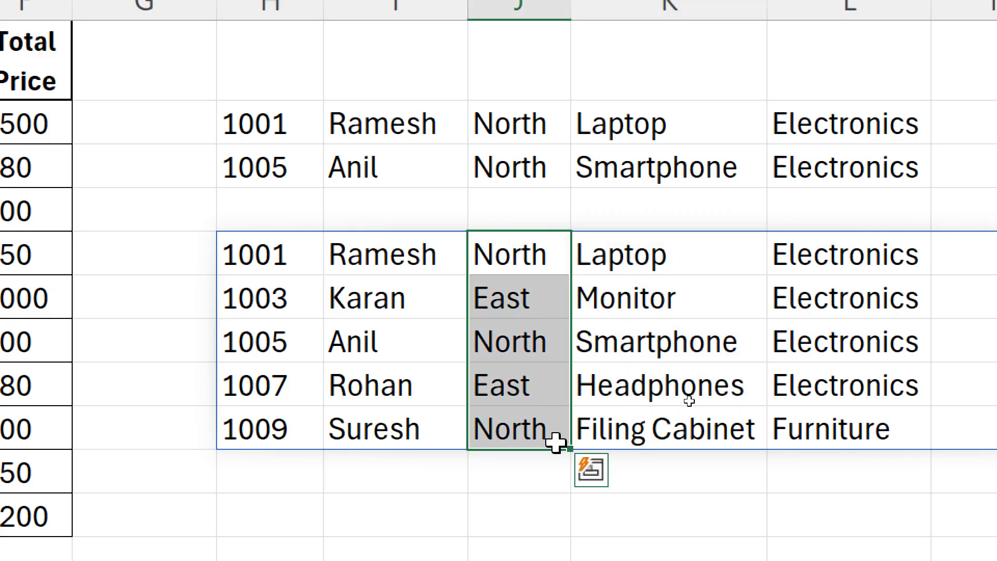
{"action": "left_click", "coordinate": [541, 487]}
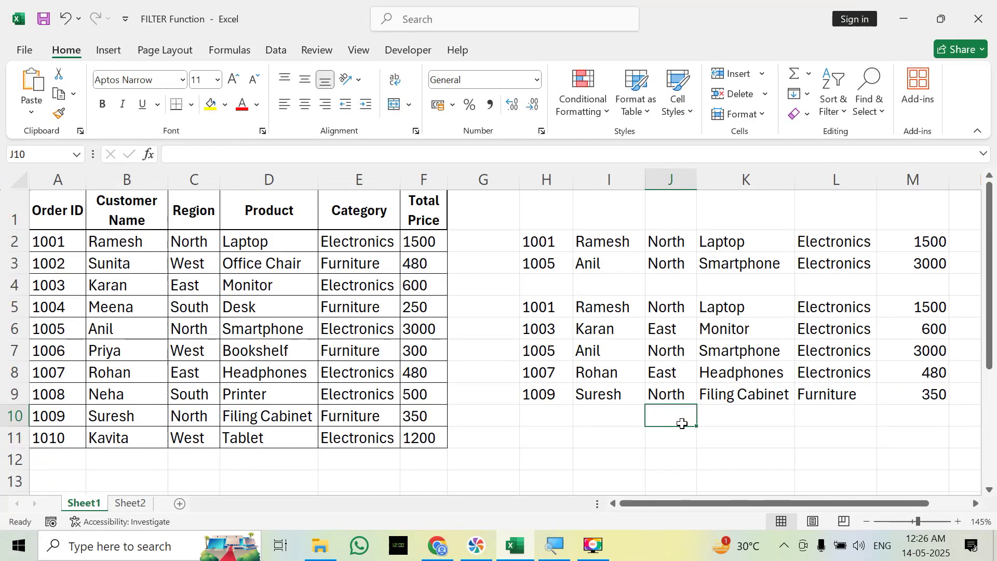
{"action": "left_click", "coordinate": [677, 312]}
{"action": "left_click", "coordinate": [678, 336]}
{"action": "left_click", "coordinate": [680, 372]}
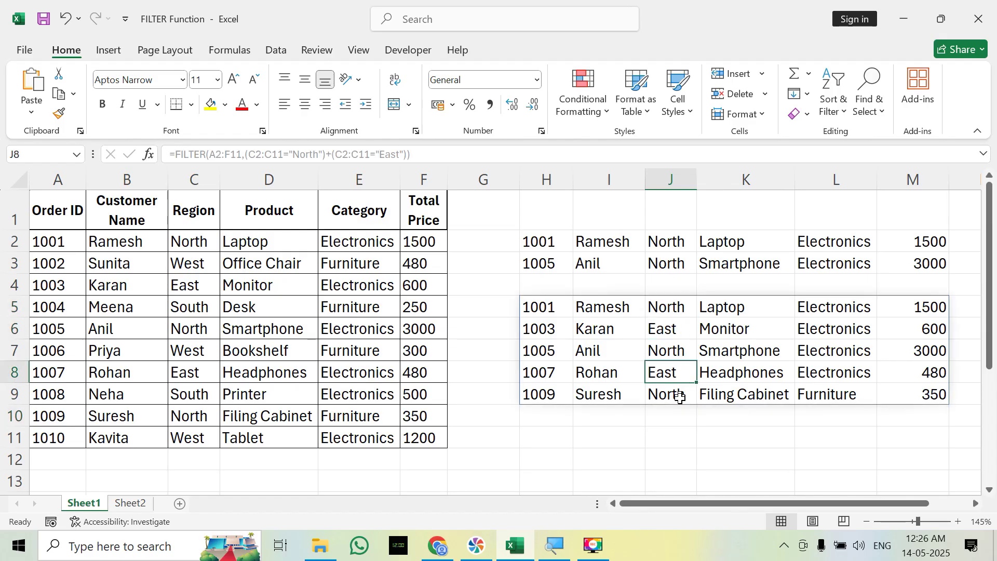
{"action": "left_click", "coordinate": [681, 397]}
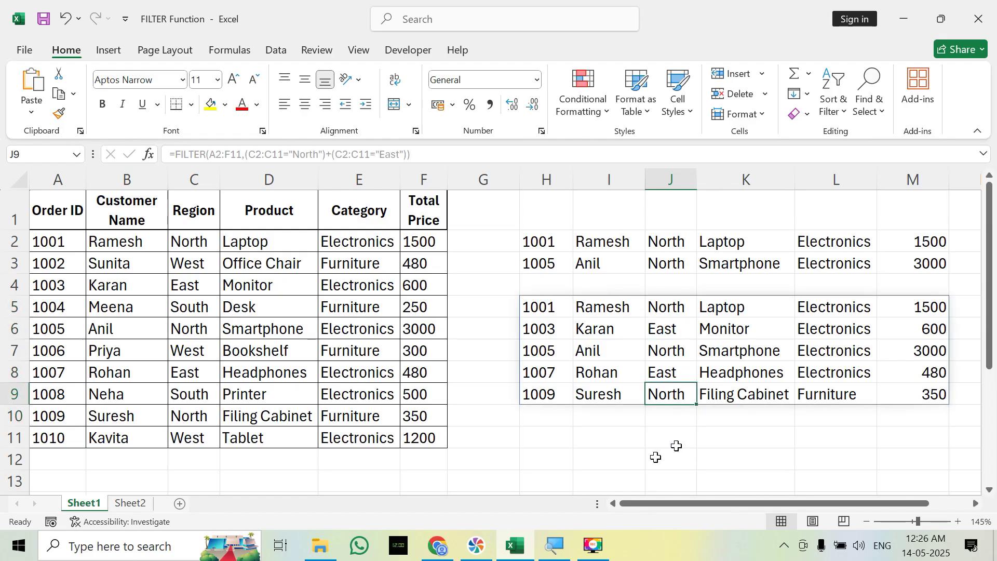
Compare the operators that join the two conditions in the FILTER formulas of H5 and H2, leaving both unchanged.
{"action": "left_click", "coordinate": [541, 307]}
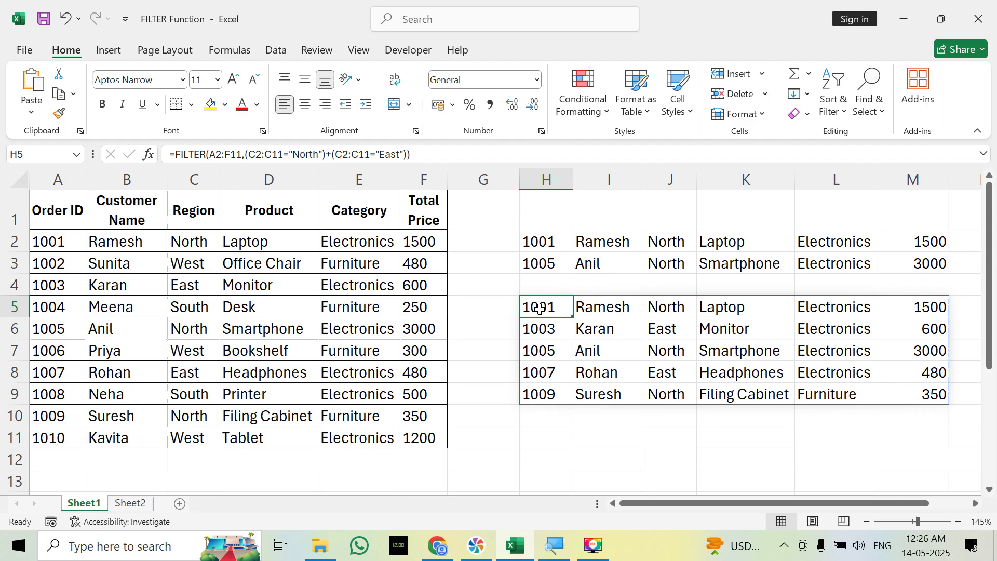
{"action": "double_click", "coordinate": [541, 307]}
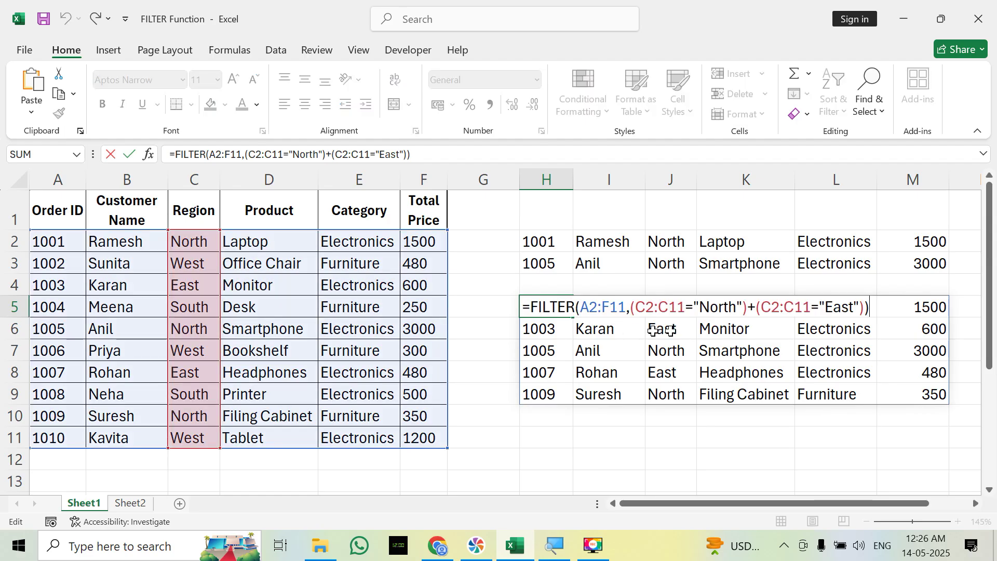
{"action": "left_click", "coordinate": [755, 307]}
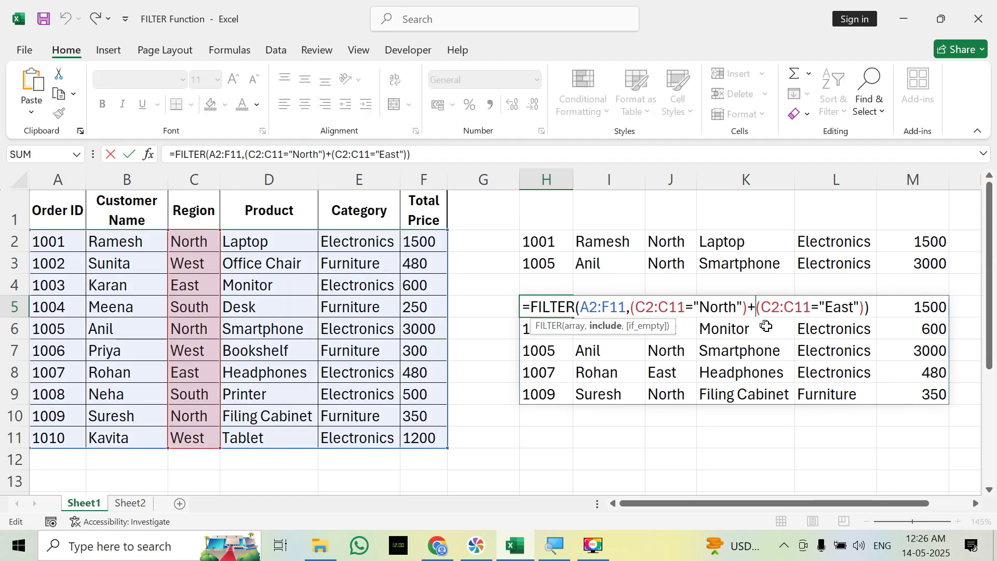
{"action": "key", "text": "Escape"}
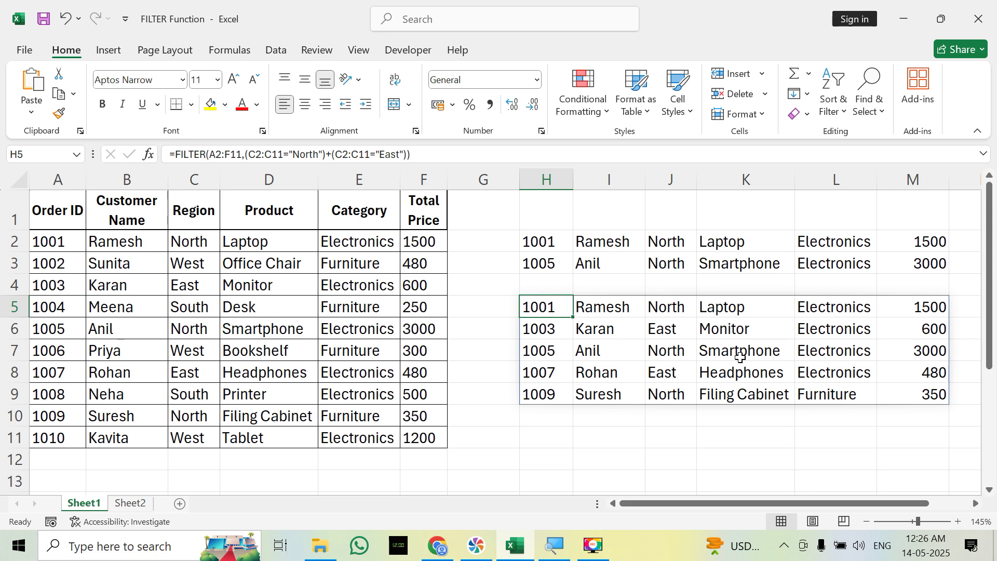
{"action": "left_click", "coordinate": [552, 242]}
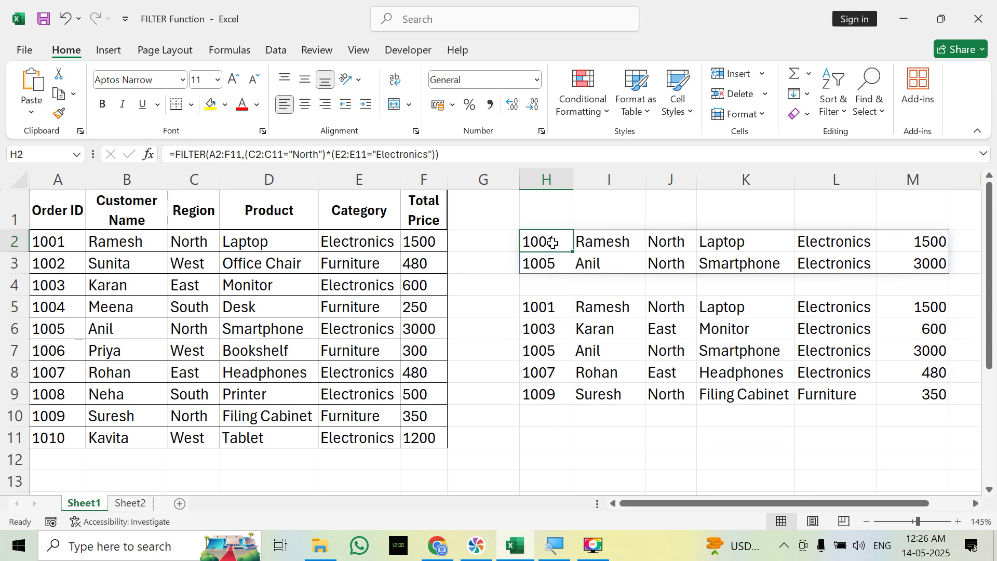
{"action": "double_click", "coordinate": [553, 243]}
{"action": "left_click", "coordinate": [754, 244]}
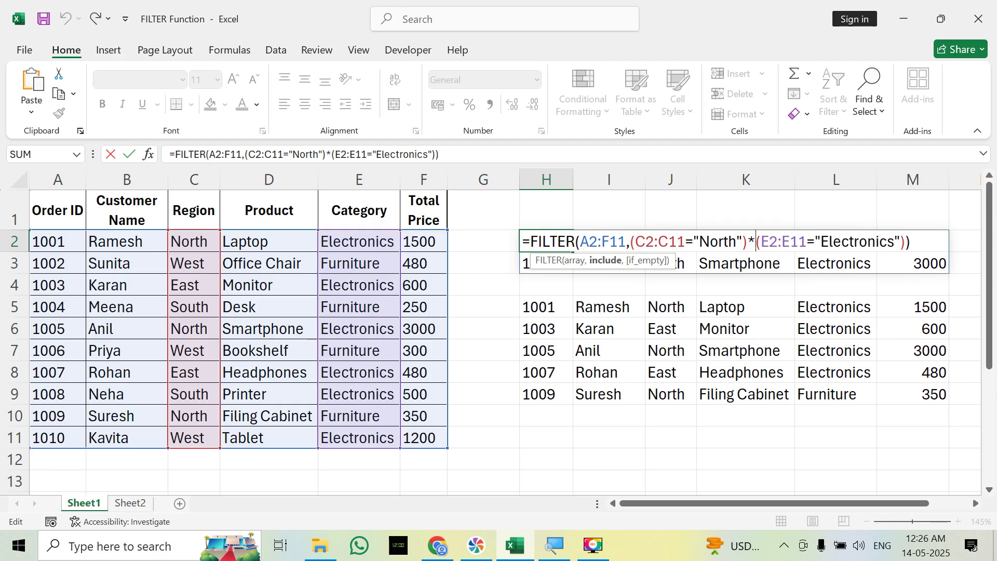
{"action": "double_click", "coordinate": [751, 240]}
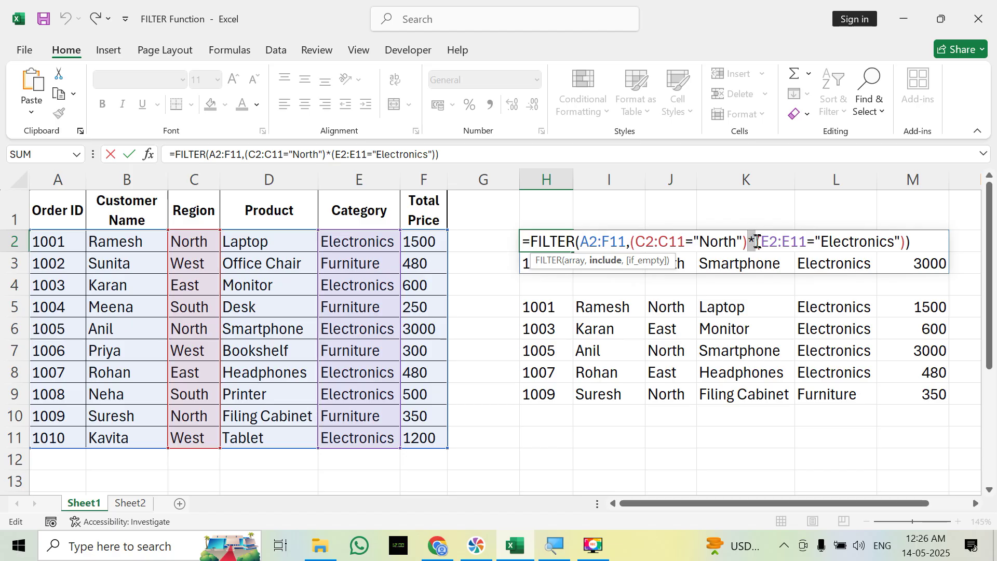
{"action": "key", "text": "ctrl+Return"}
{"action": "left_click", "coordinate": [554, 309]}
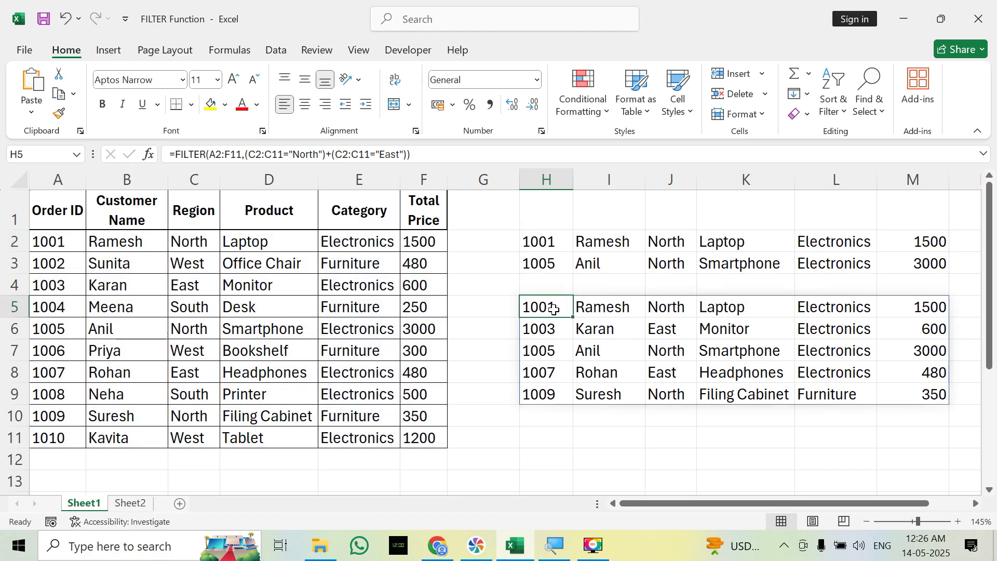
{"action": "double_click", "coordinate": [554, 309]}
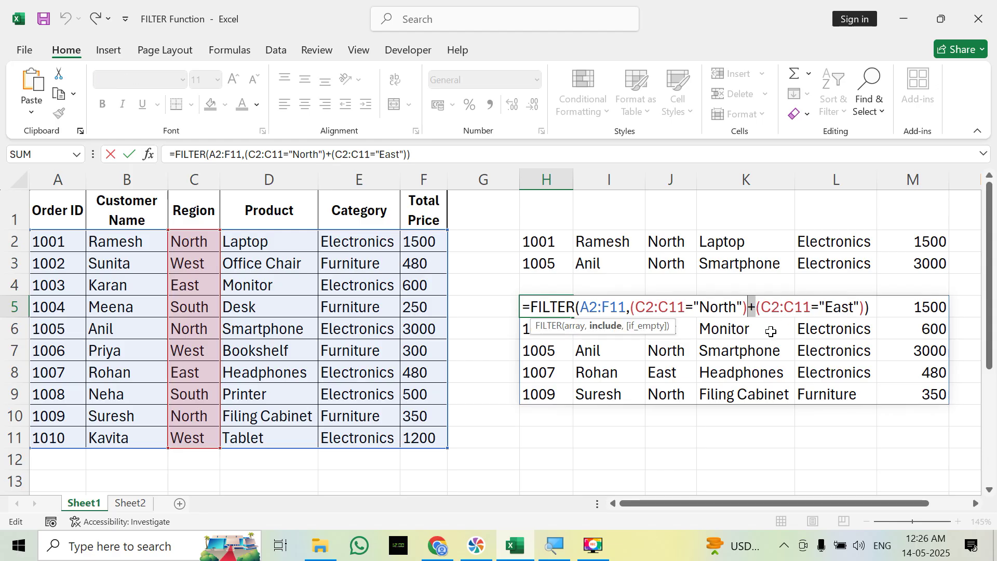
{"action": "key", "text": "Escape"}
Examine the order amounts in the Total Price column of the source table.
{"action": "left_click", "coordinate": [567, 424]}
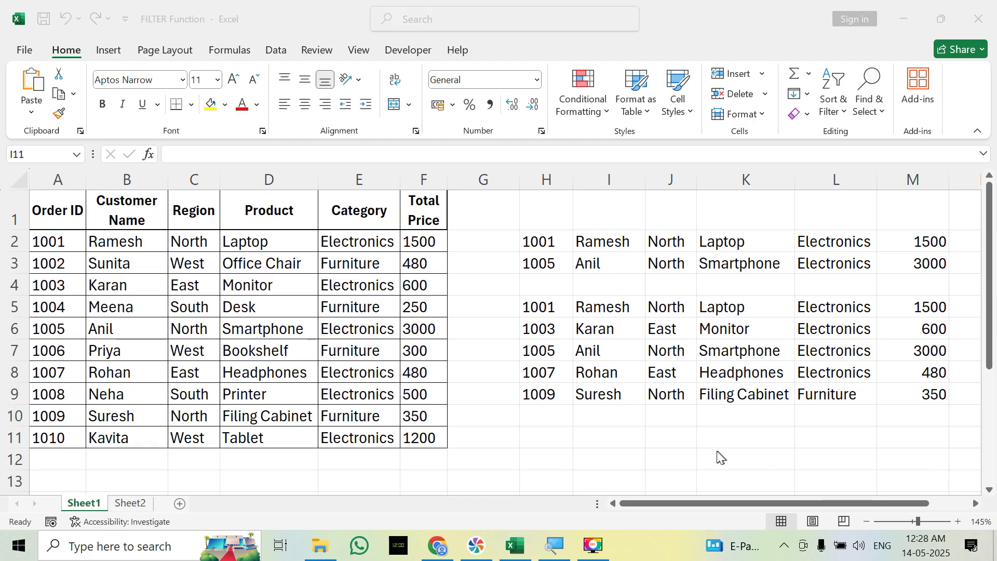
{"action": "left_click", "coordinate": [546, 437]}
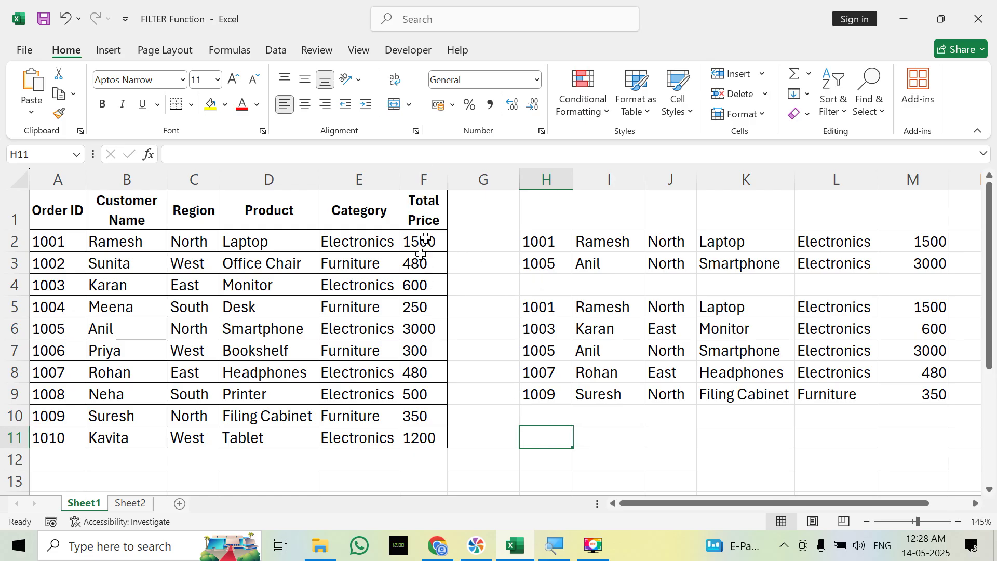
{"action": "left_click", "coordinate": [477, 250]}
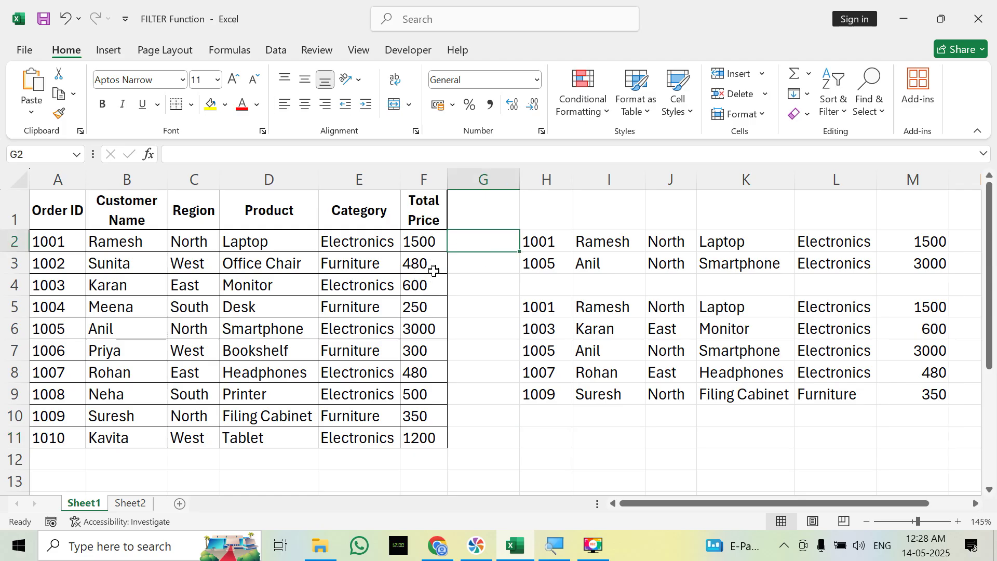
{"action": "left_click", "coordinate": [551, 288]}
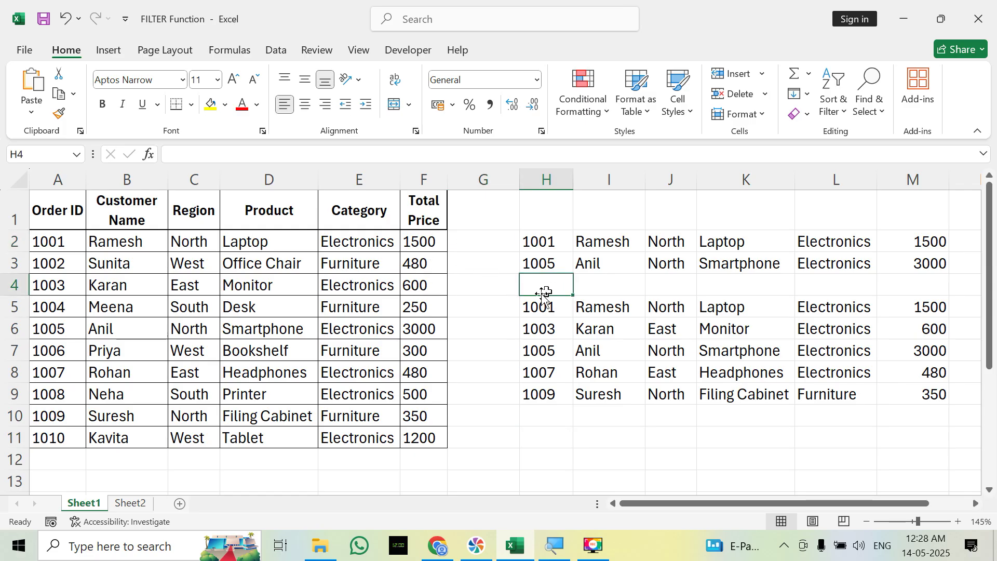
{"action": "left_click", "coordinate": [423, 330]}
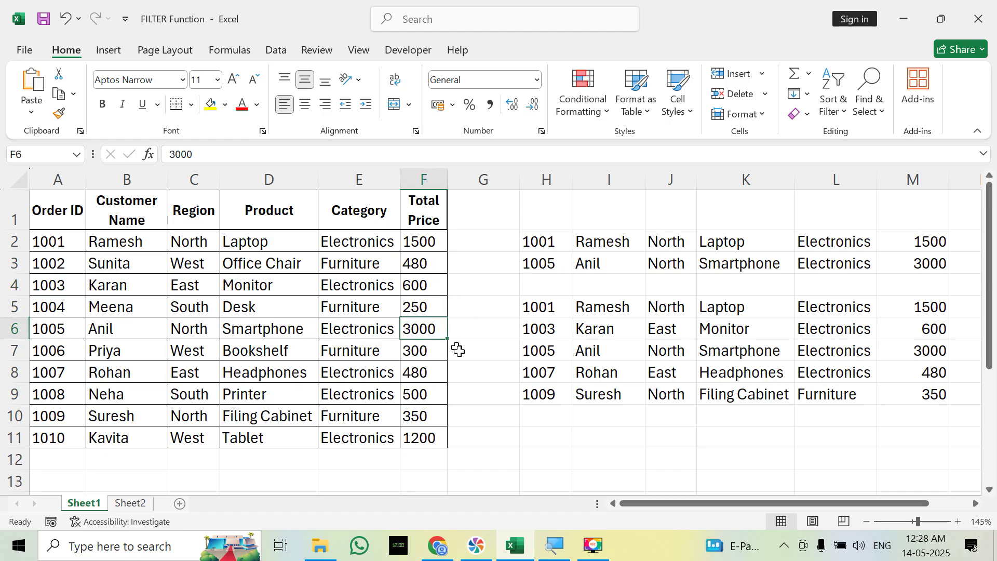
{"action": "left_click", "coordinate": [429, 289]}
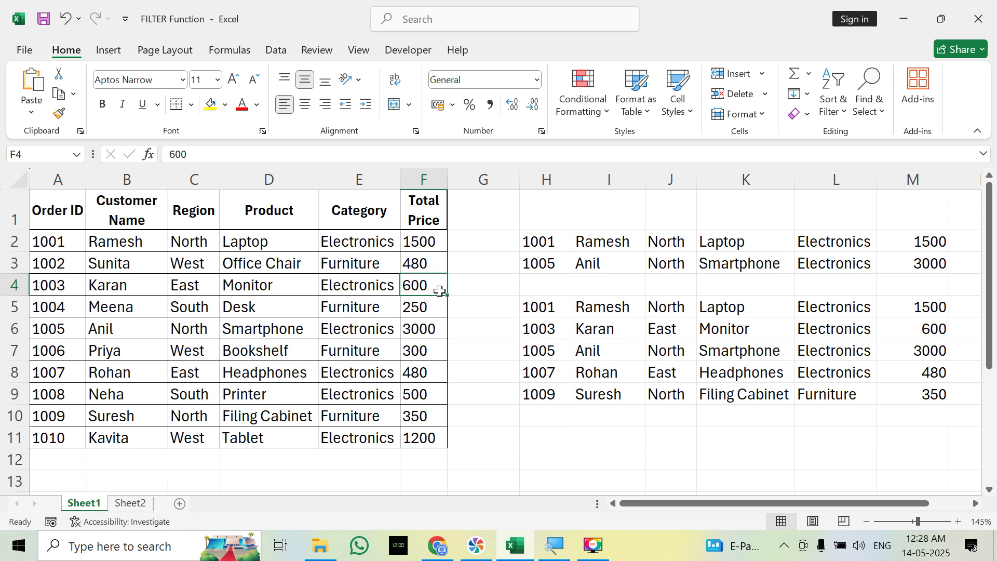
{"action": "left_click", "coordinate": [542, 312]}
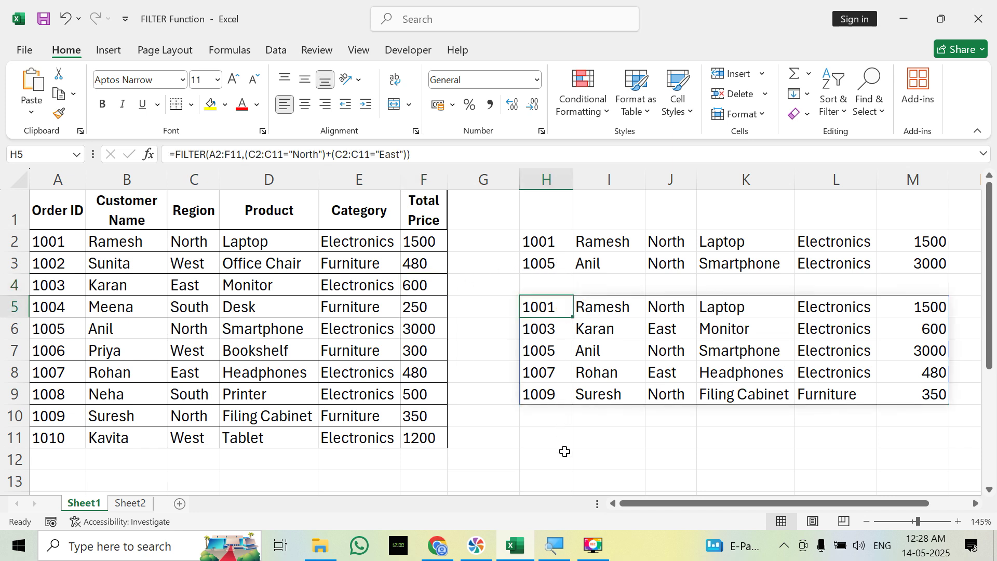
{"action": "left_click", "coordinate": [547, 443]}
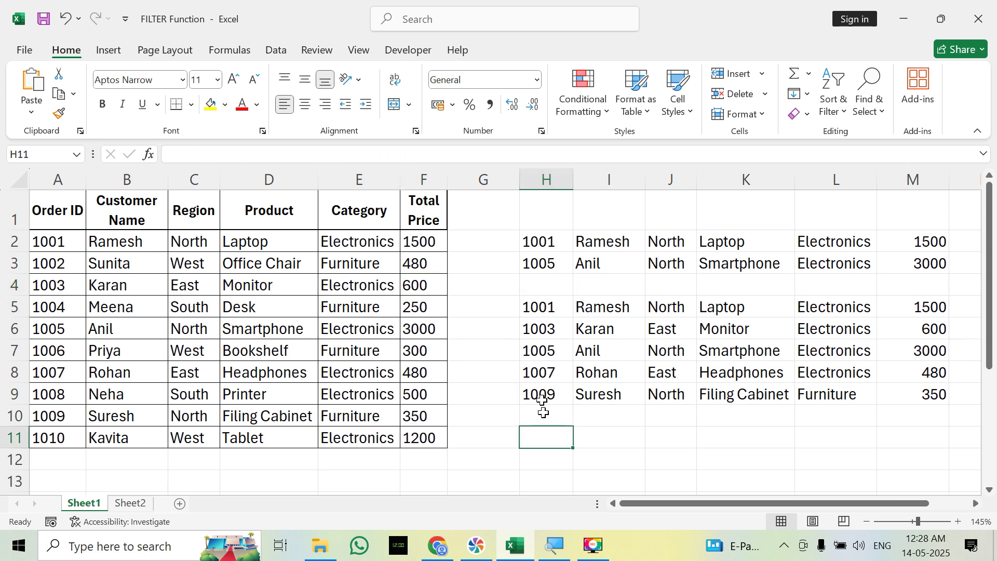
Delete the FILTER formulas in H5 and H2 to clear both filtered results.
{"action": "left_click", "coordinate": [535, 304]}
{"action": "key", "text": "Delete"}
{"action": "left_click", "coordinate": [541, 245]}
{"action": "key", "text": "Delete"}
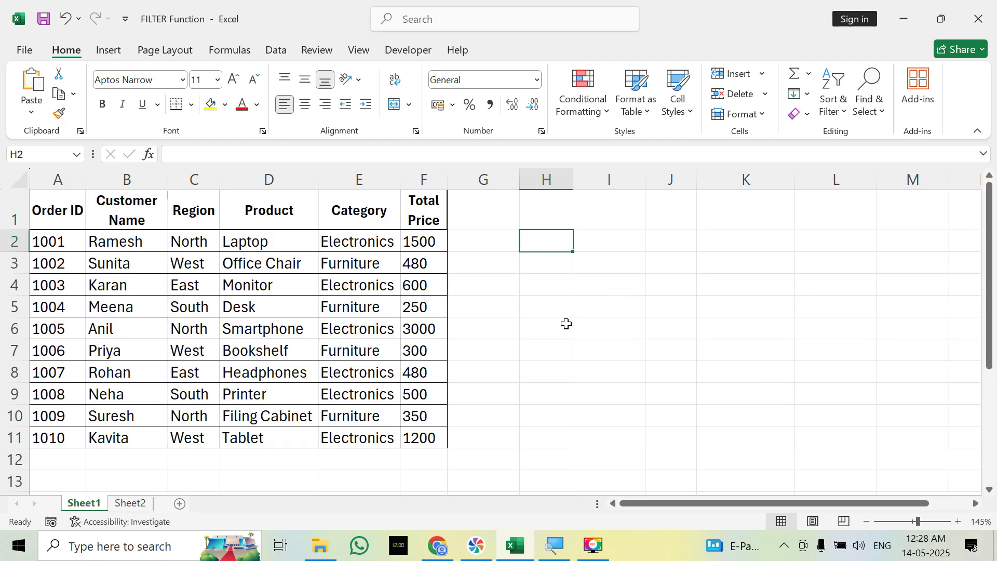
Start a FILTER formula in H2 with the order data A2:F11 as its array.
{"action": "type", "text": "=fi"}
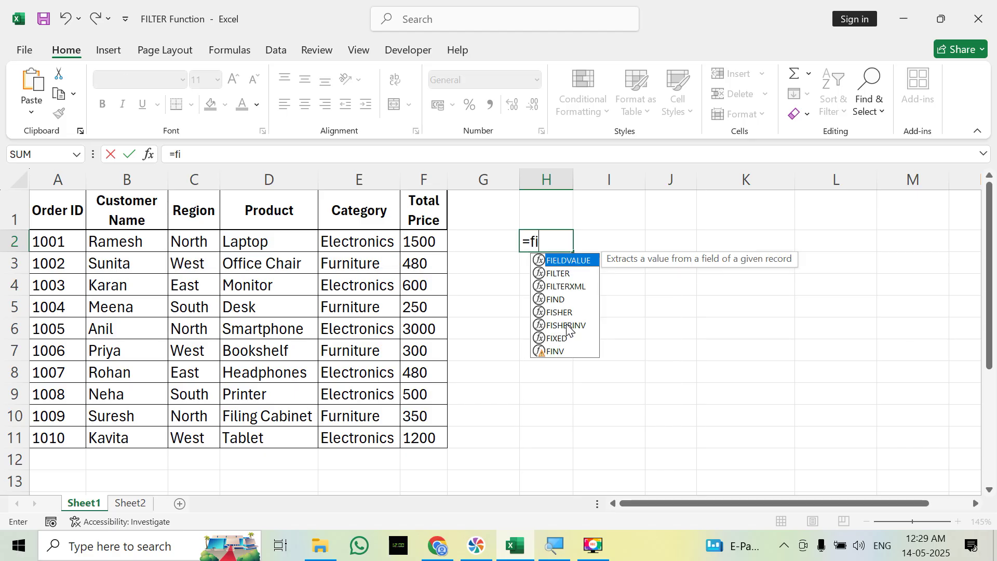
{"action": "type", "text": "lter"}
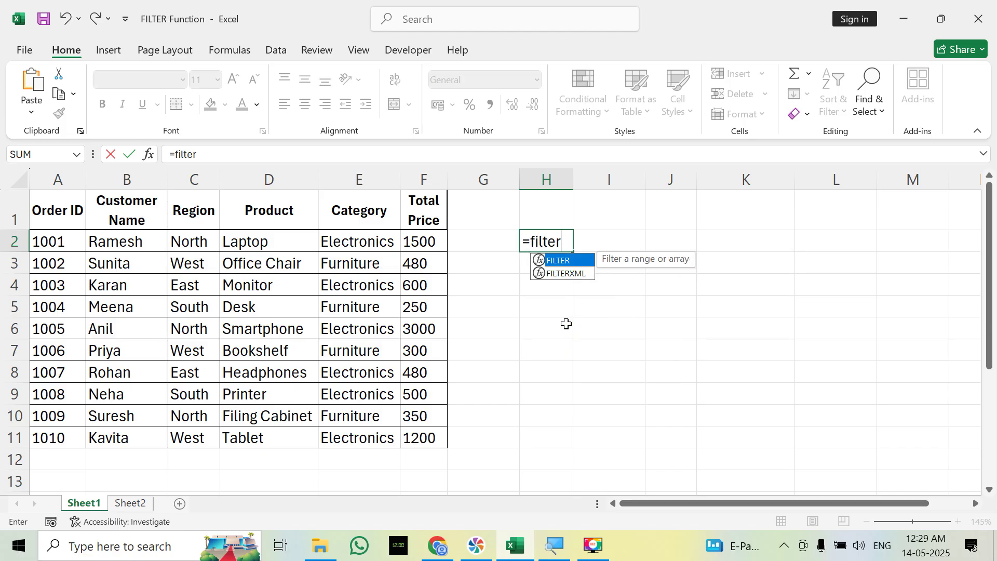
{"action": "type", "text": "("}
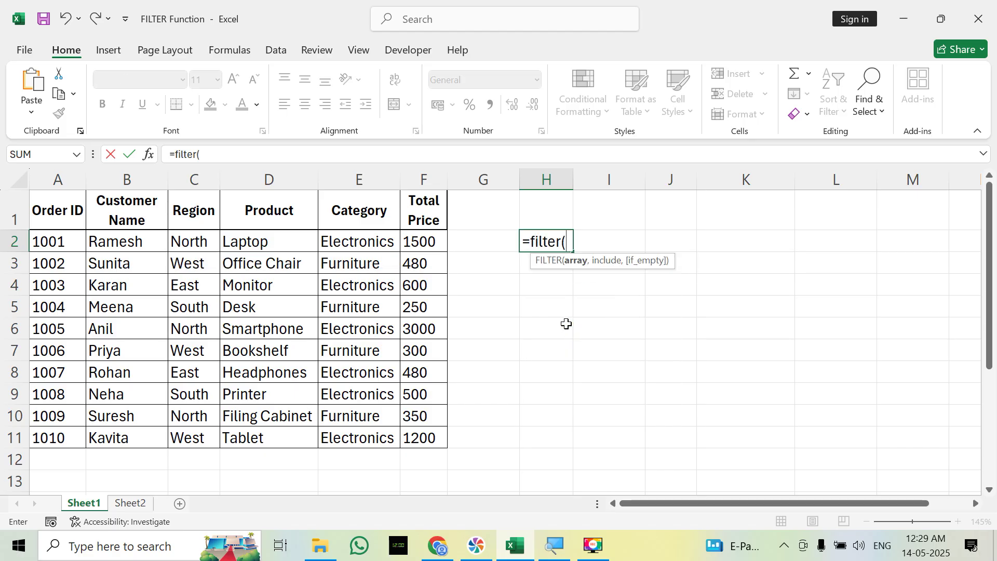
{"action": "left_click", "coordinate": [47, 241]}
{"action": "left_click_drag", "start_coordinate": [76, 274], "coordinate": [420, 435]}
{"action": "type", "text": ","}
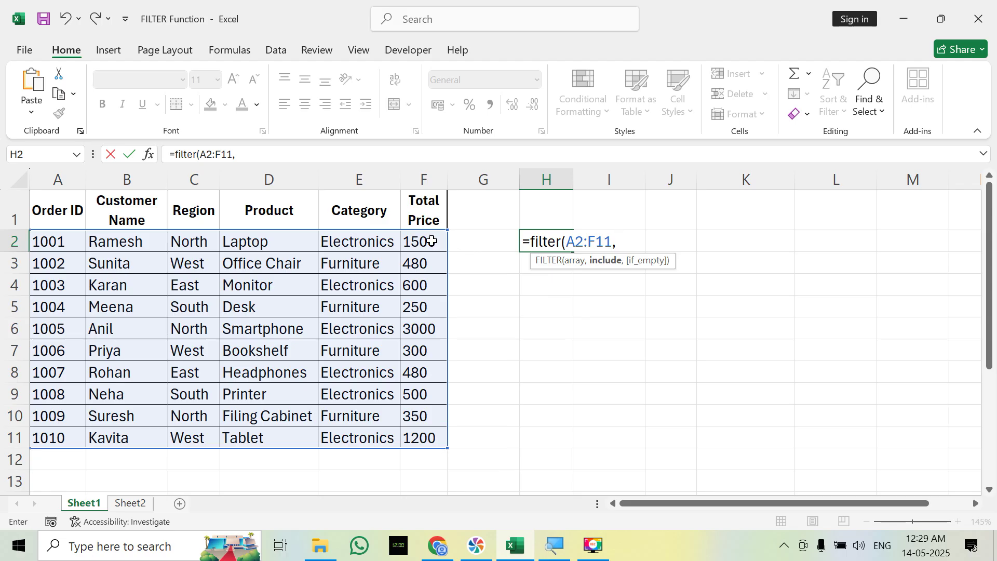
Add the include condition F2:F11>600 to H2's FILTER formula and commit it.
{"action": "left_click_drag", "start_coordinate": [427, 237], "coordinate": [421, 438]}
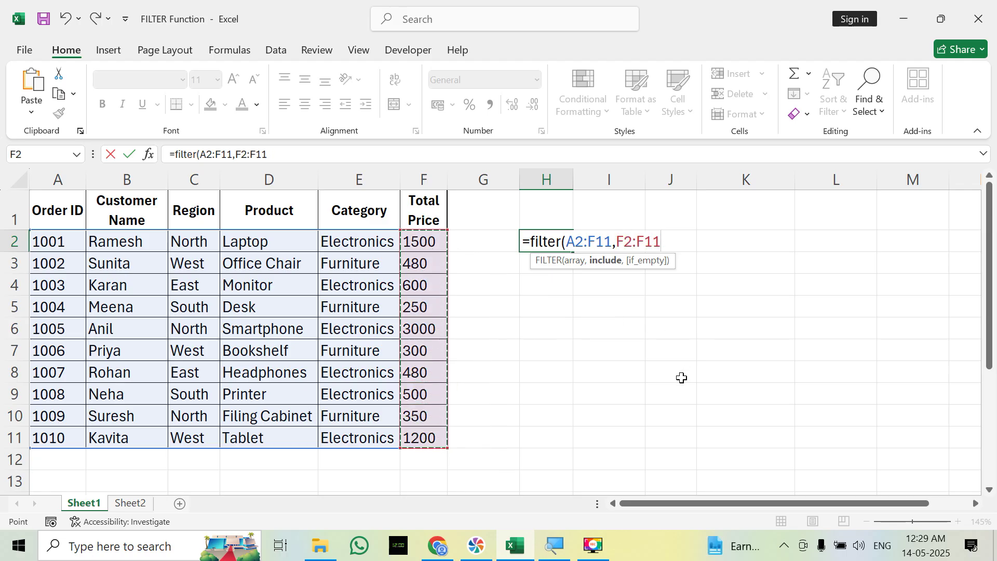
{"action": "type", "text": ">"}
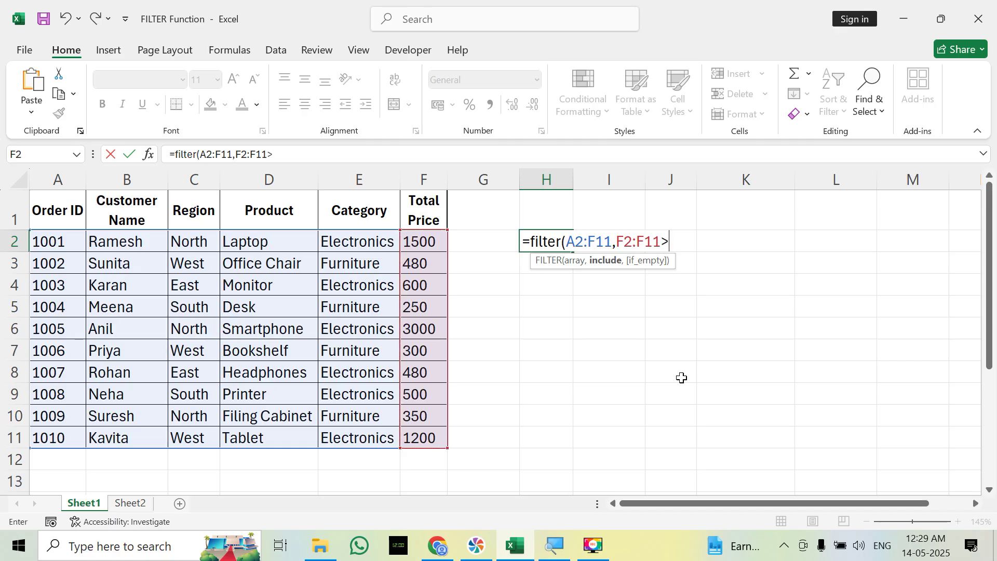
{"action": "type", "text": "600"}
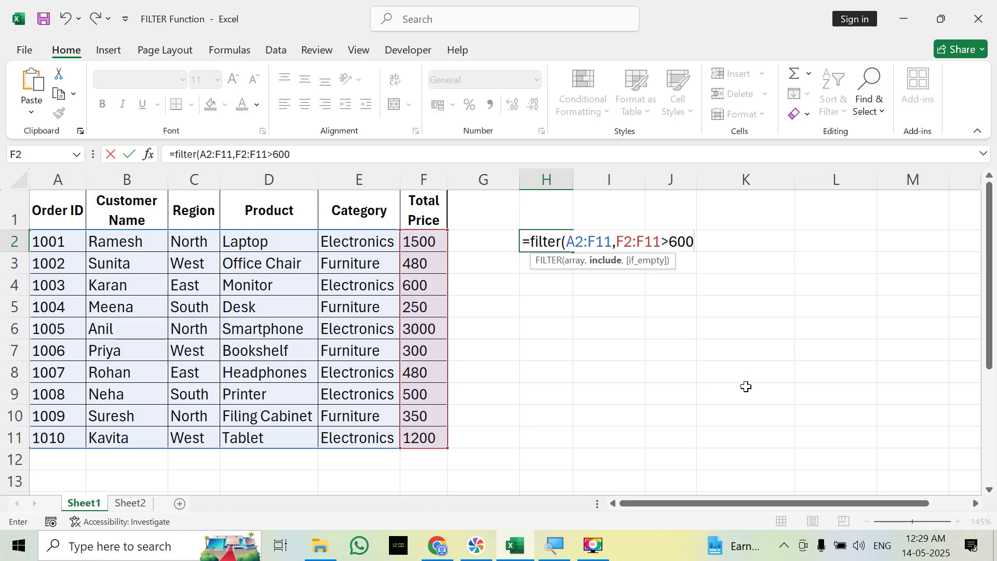
{"action": "key", "text": "Return"}
{"action": "key", "text": "Up"}
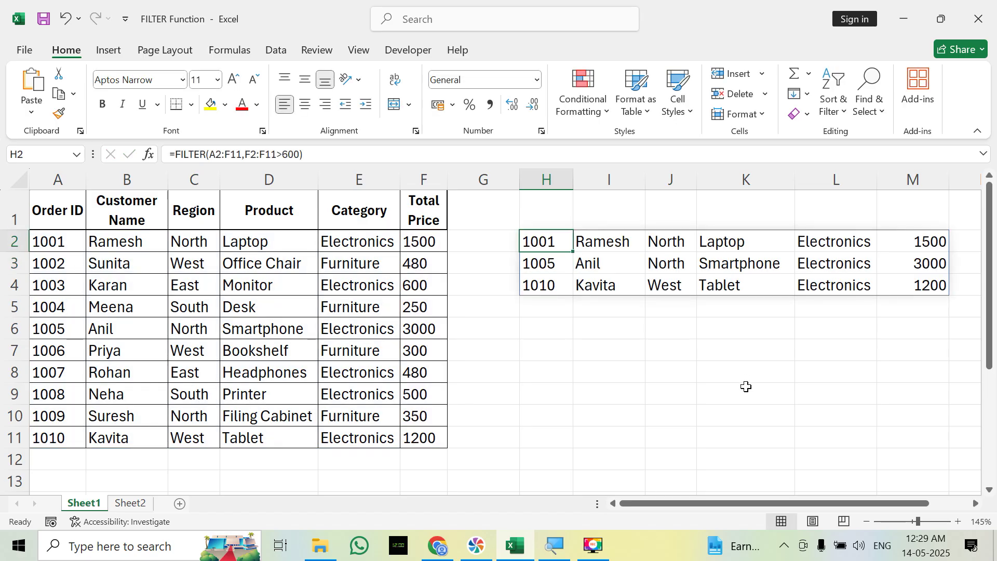
Check the total prices in M2:M4 of the filtered result against the 600 condition.
{"action": "key", "text": "Right"}
{"action": "key", "text": "Right"}
{"action": "key", "text": "Right"}
{"action": "key", "text": "Right"}
{"action": "key", "text": "Right"}
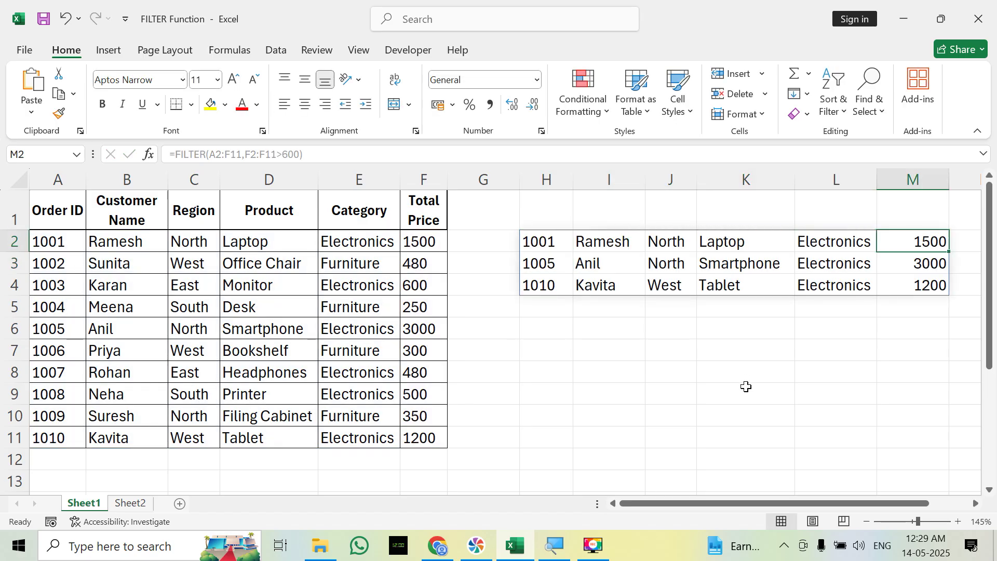
{"action": "key", "text": "Left"}
{"action": "key", "text": "Left"}
{"action": "key", "text": "Left"}
{"action": "key", "text": "Left"}
{"action": "key", "text": "Right"}
{"action": "key", "text": "Right"}
{"action": "key", "text": "Right"}
{"action": "key", "text": "Right"}
{"action": "key", "text": "Down"}
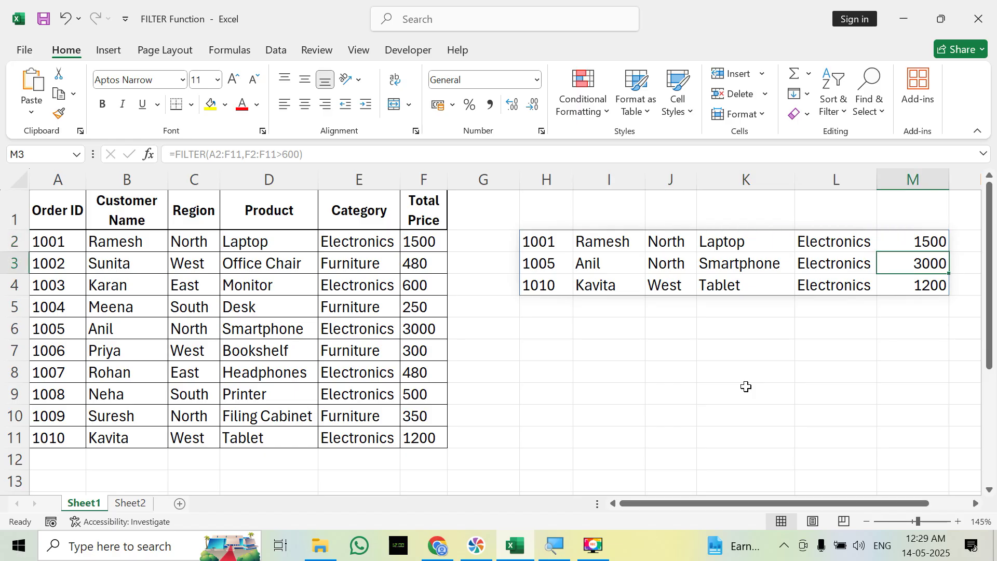
{"action": "key", "text": "Down"}
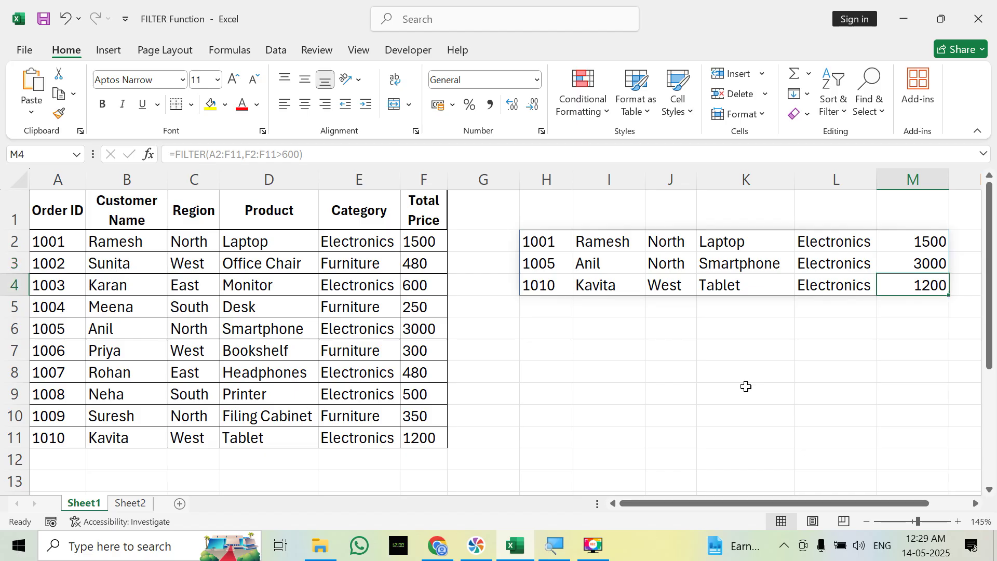
{"action": "key", "text": "Left"}
{"action": "key", "text": "Left"}
{"action": "key", "text": "Left"}
{"action": "key", "text": "Left"}
{"action": "key", "text": "Left"}
{"action": "key", "text": "Left"}
{"action": "key", "text": "Left"}
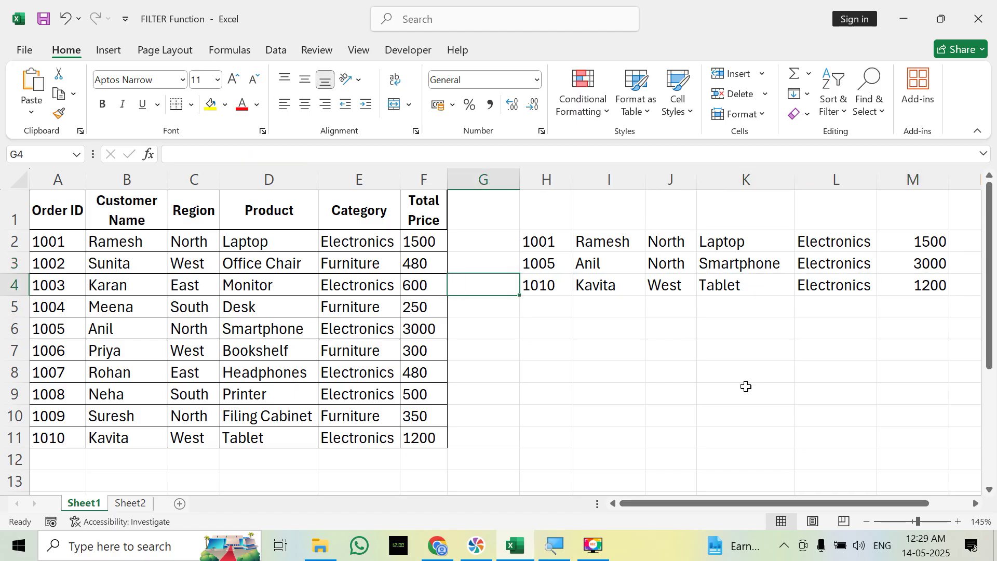
{"action": "key", "text": "Up"}
{"action": "key", "text": "Right"}
{"action": "key", "text": "Right"}
{"action": "key", "text": "Up"}
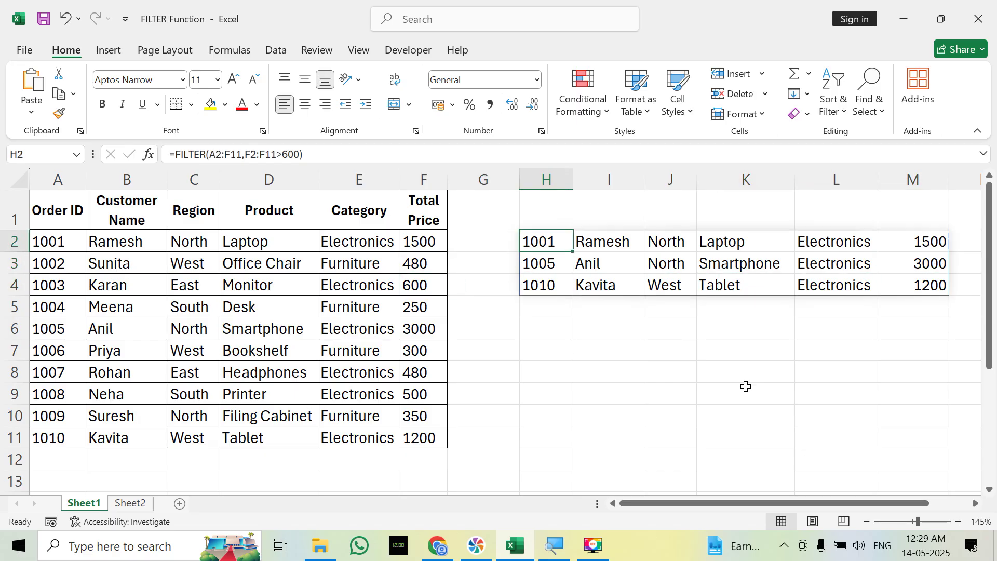
{"action": "key", "text": "Right"}
{"action": "key", "text": "Right"}
{"action": "key", "text": "Right"}
{"action": "key", "text": "Right"}
{"action": "key", "text": "Right"}
{"action": "key", "text": "Down"}
{"action": "key", "text": "Down"}
{"action": "key", "text": "Down"}
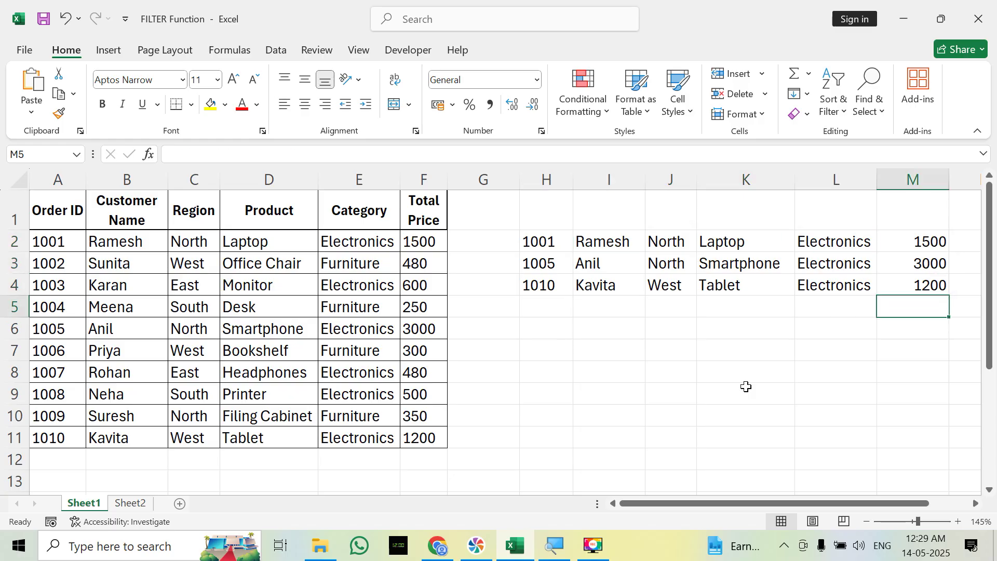
{"action": "key", "text": "Left"}
{"action": "key", "text": "Left"}
{"action": "key", "text": "Left"}
{"action": "key", "text": "Left"}
{"action": "key", "text": "Left"}
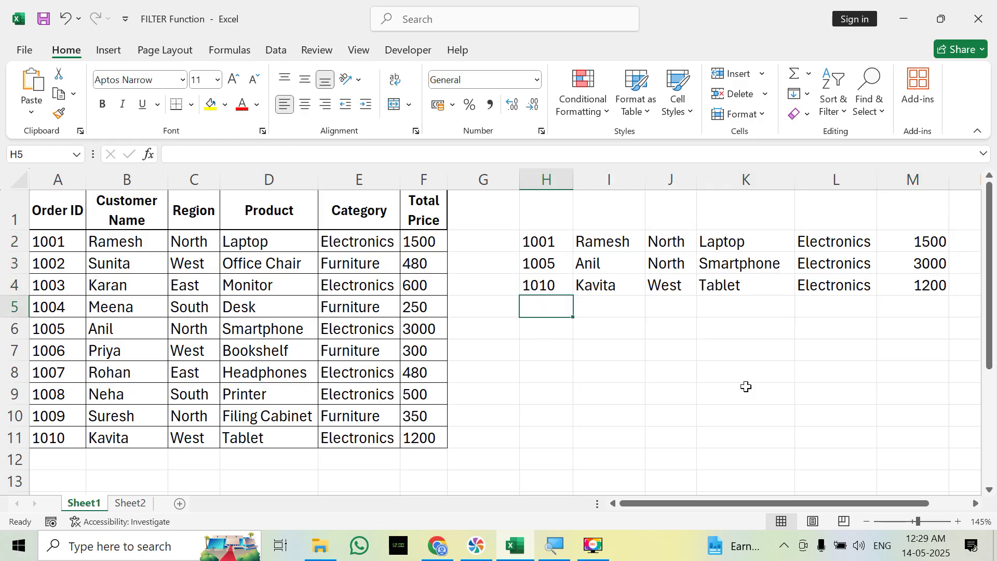
{"action": "key", "text": "Up"}
{"action": "key", "text": "Up"}
{"action": "key", "text": "Up"}
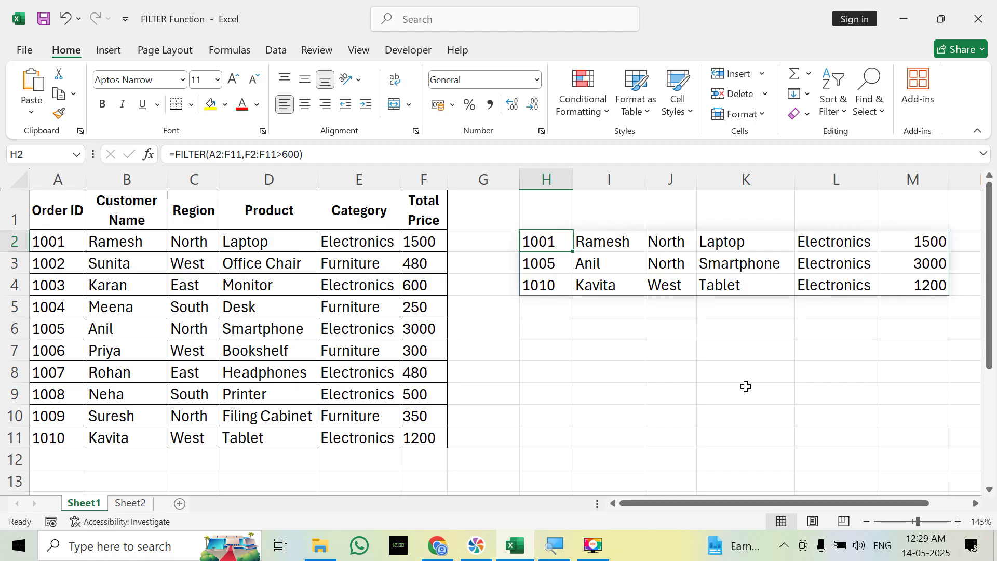
{"action": "key", "text": "Down"}
{"action": "key", "text": "Down"}
{"action": "key", "text": "Down"}
{"action": "key", "text": "Down"}
{"action": "key", "text": "Down"}
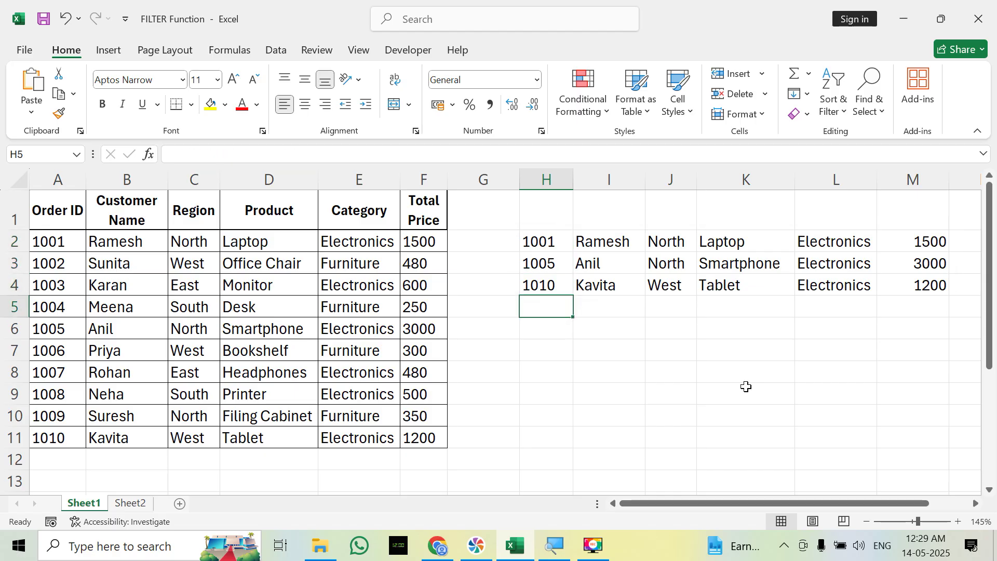
{"action": "key", "text": "Up"}
{"action": "key", "text": "Up"}
{"action": "key", "text": "Up"}
{"action": "key", "text": "Up"}
{"action": "key", "text": "Up"}
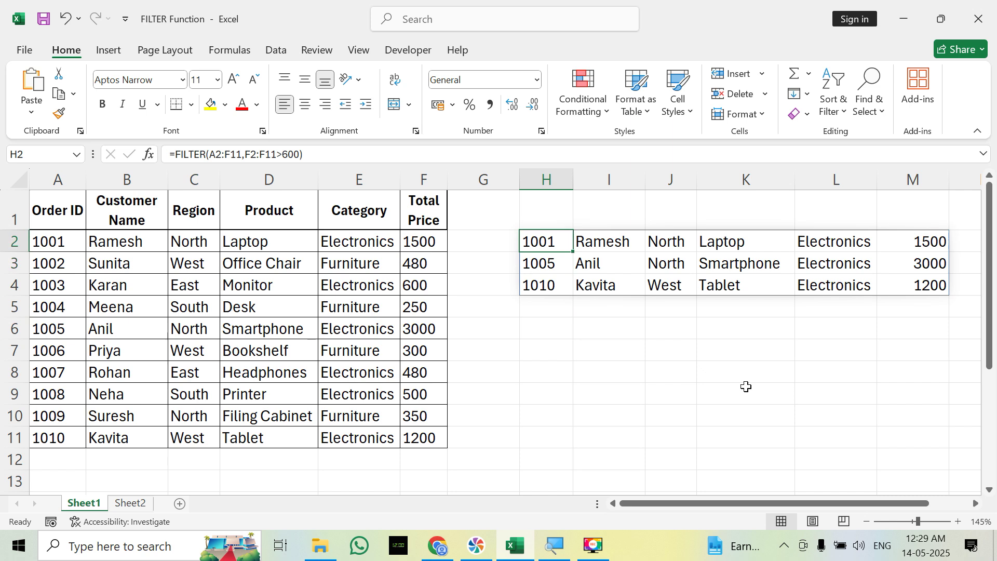
{"action": "key", "text": "F2"}
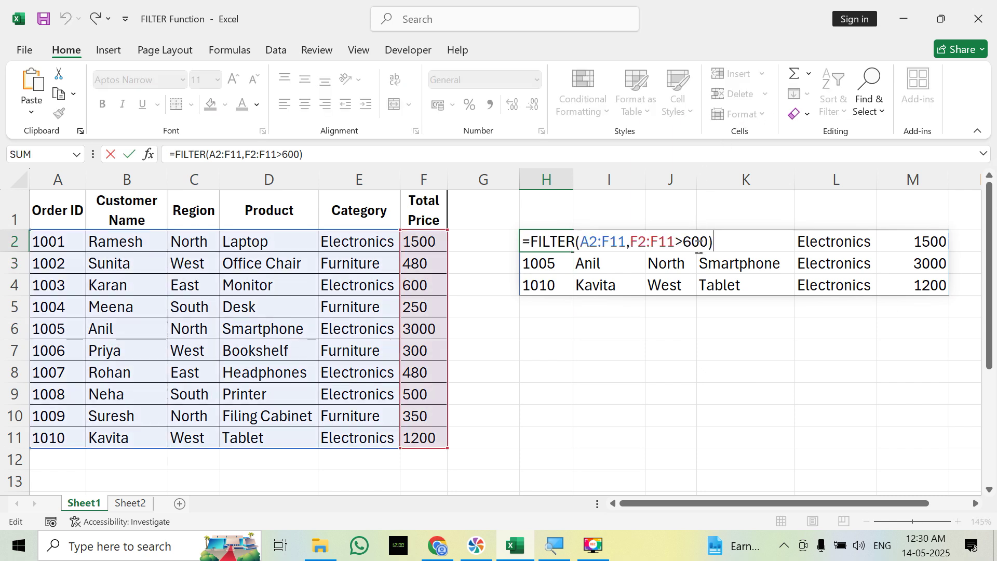
{"action": "key", "text": "Left"}
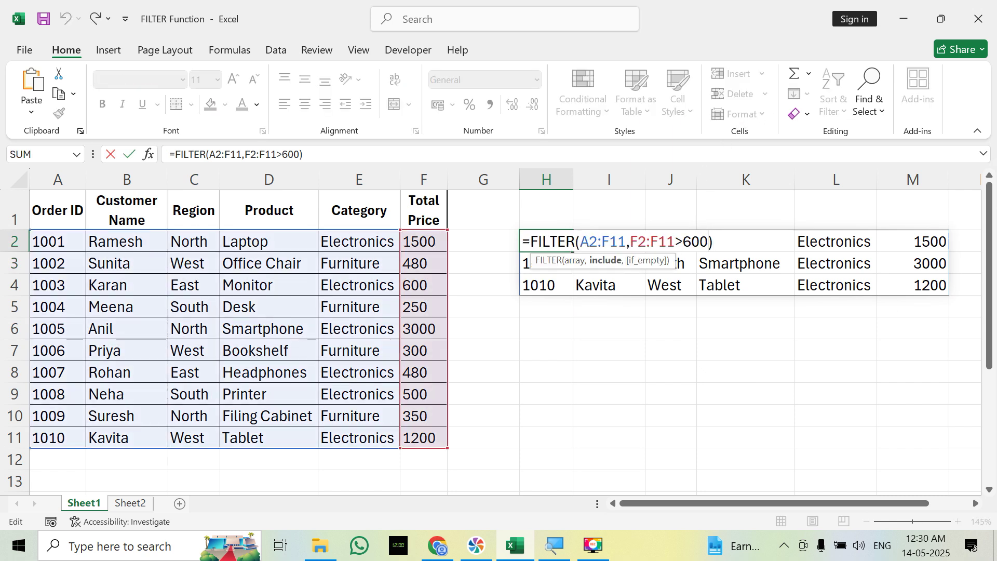
{"action": "type", "text": ","}
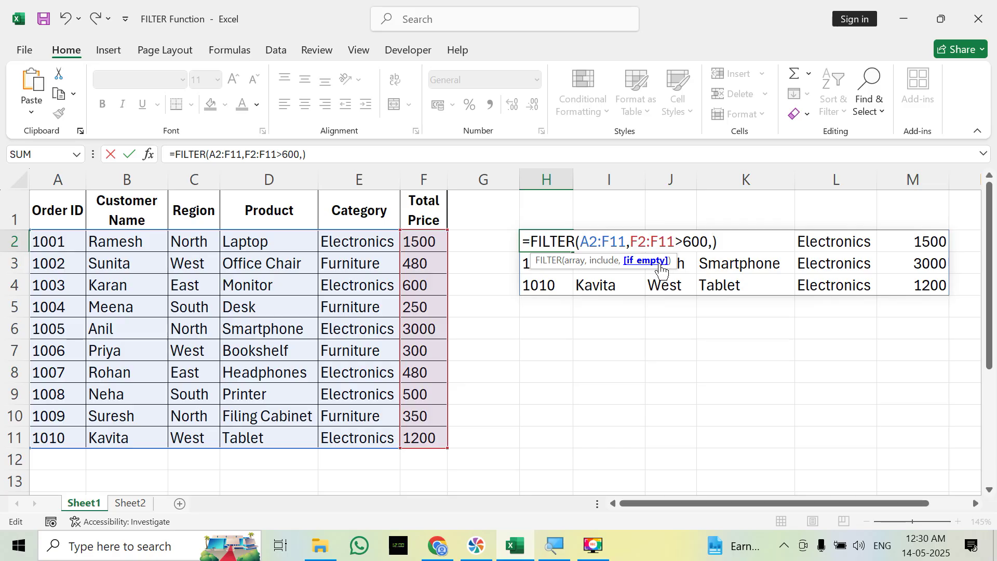
{"action": "key", "text": "Escape"}
{"action": "left_click", "coordinate": [547, 352]}
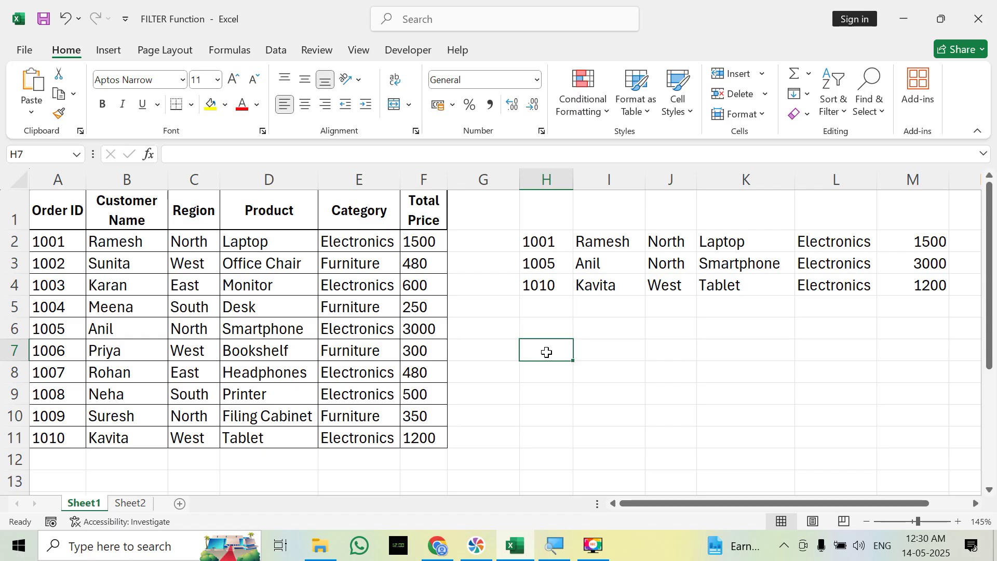
{"action": "left_click", "coordinate": [551, 324]}
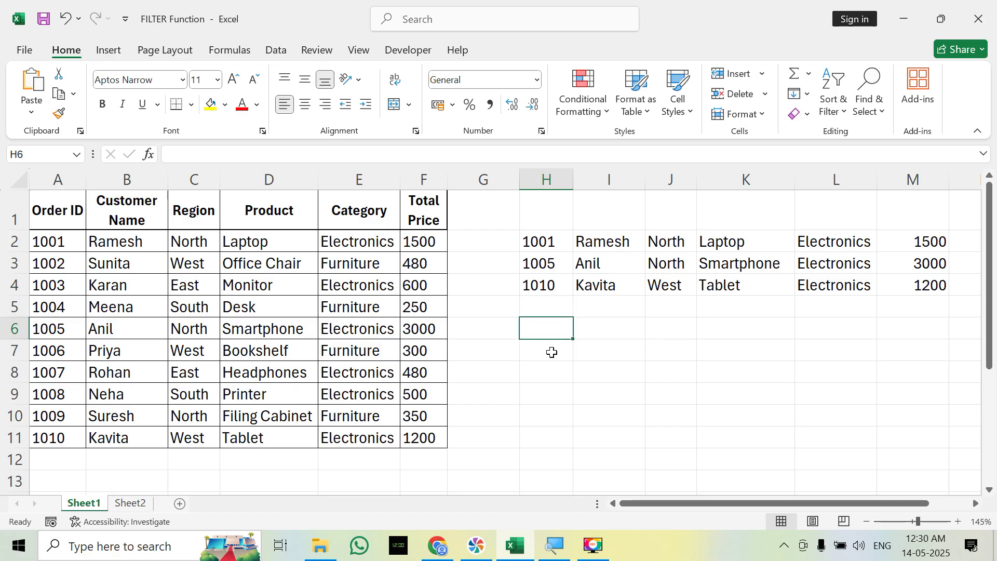
{"action": "left_click", "coordinate": [550, 350]}
{"action": "left_click", "coordinate": [541, 333]}
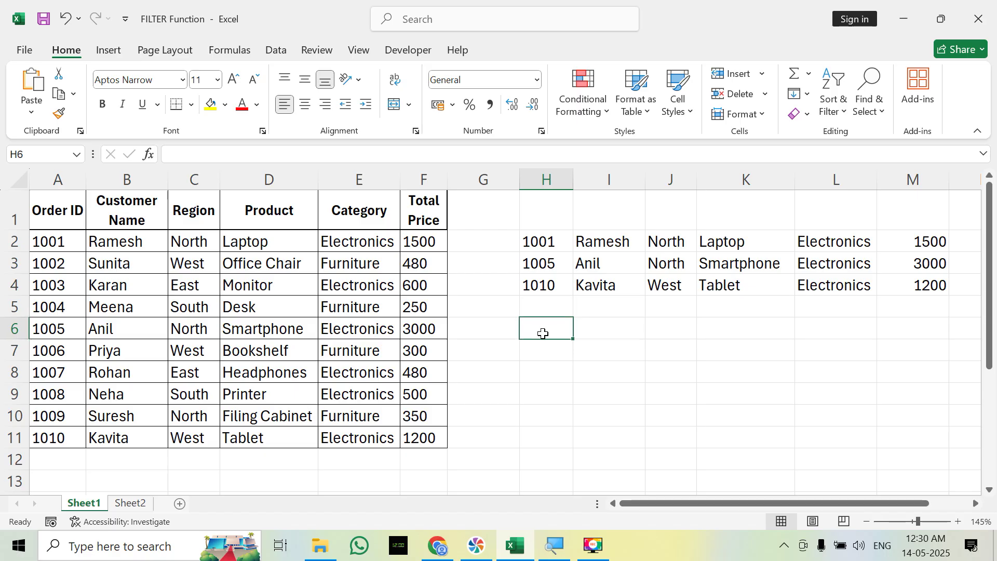
Set the include condition of H2's FILTER formula to F2:F11>3000 and open its if_empty argument.
{"action": "left_click", "coordinate": [546, 242]}
{"action": "key", "text": "F2"}
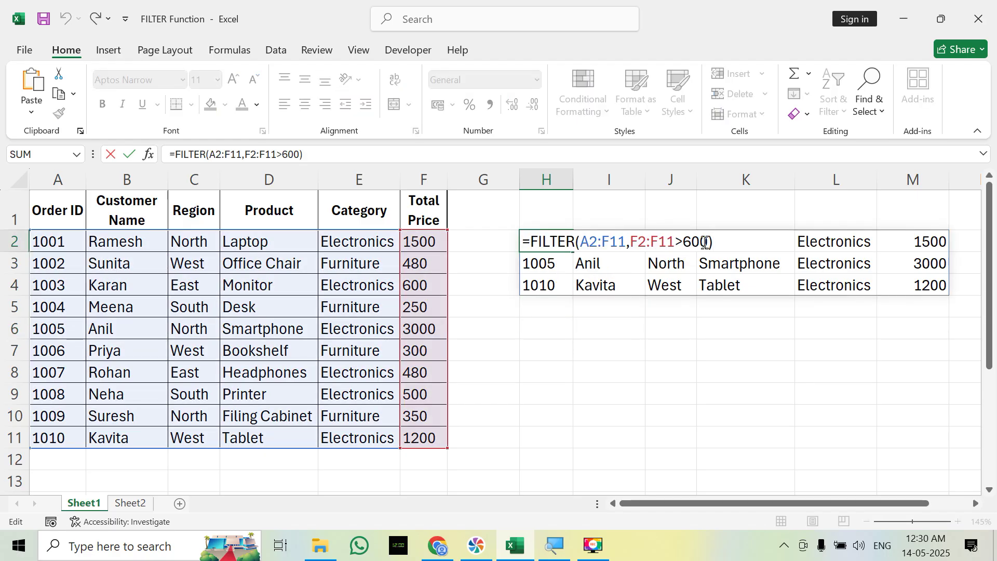
{"action": "type", "text": ","}
{"action": "key", "text": "Left"}
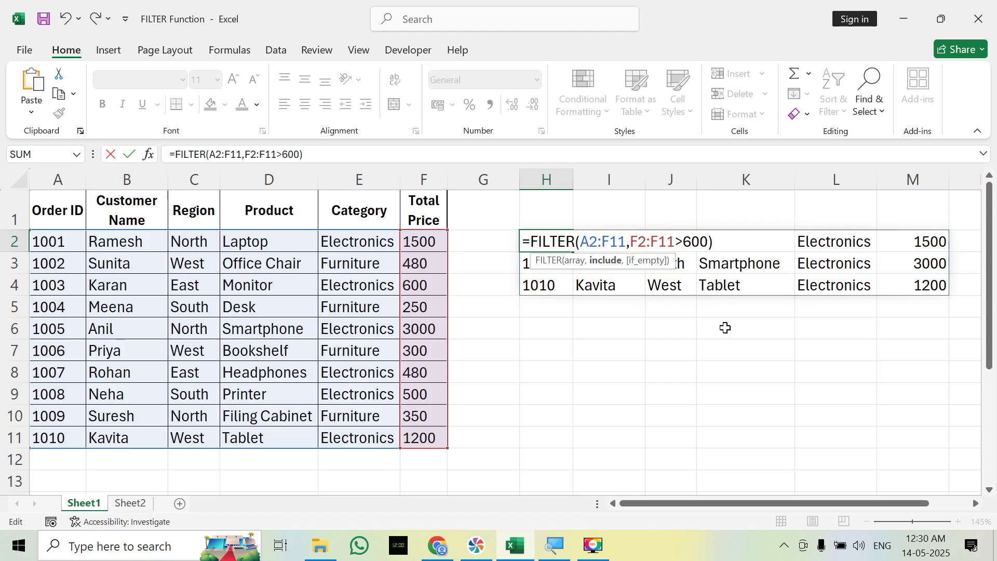
{"action": "type", "text": ","}
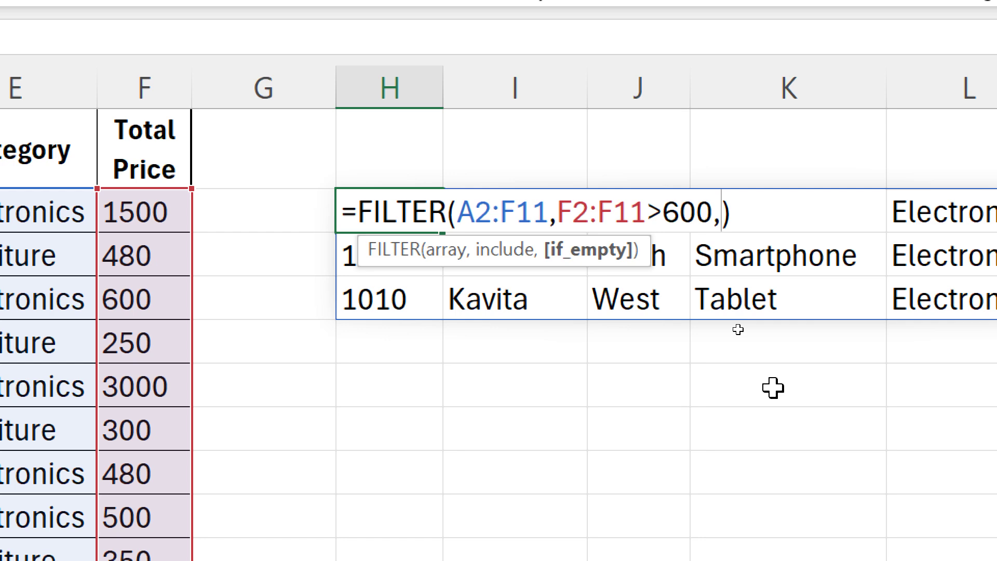
{"action": "key", "text": "Left"}
{"action": "key", "text": "BackSpace"}
{"action": "key", "text": "BackSpace"}
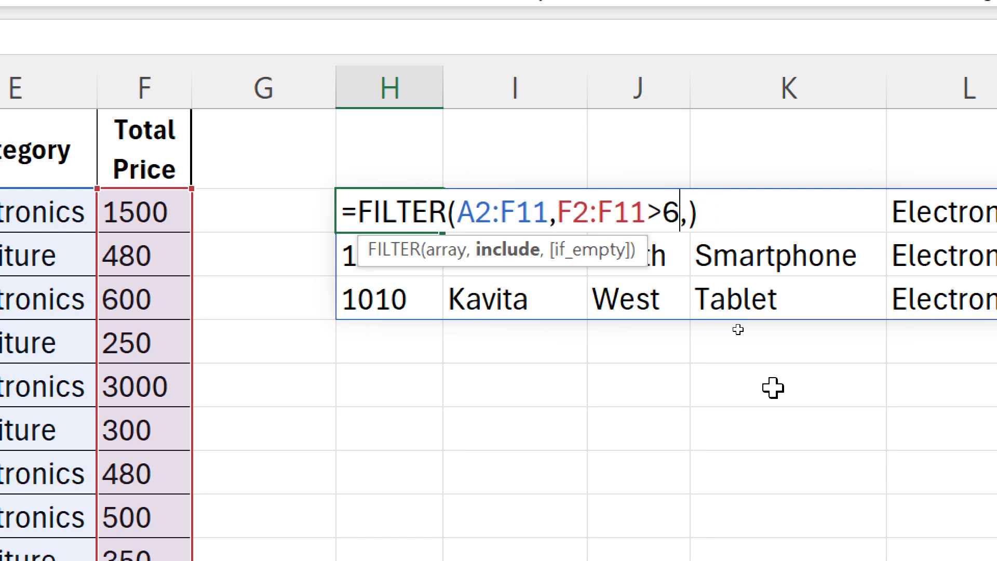
{"action": "key", "text": "BackSpace"}
{"action": "type", "text": "30"}
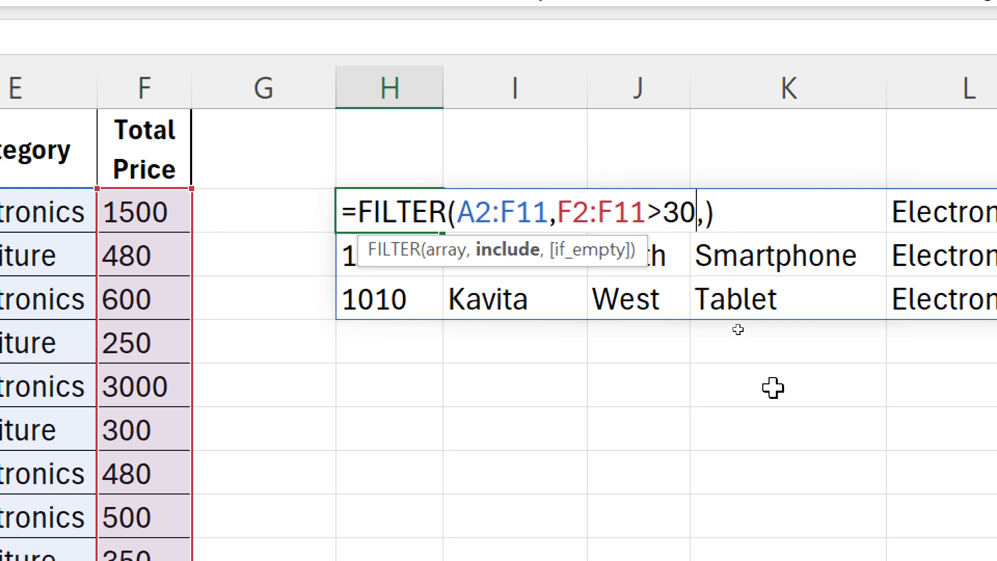
{"action": "type", "text": "00"}
{"action": "key", "text": "Right"}
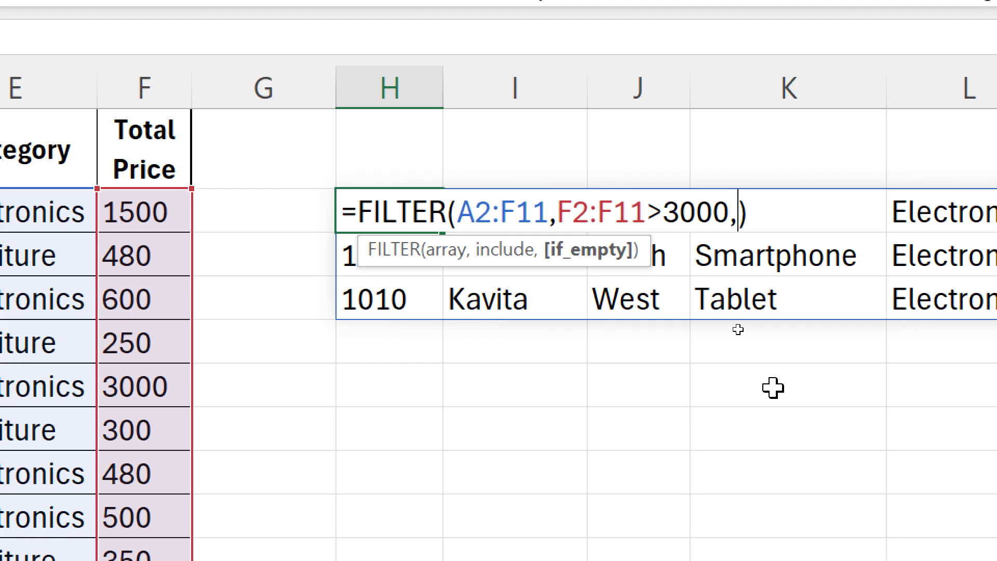
{"action": "type", "text": "\"No"}
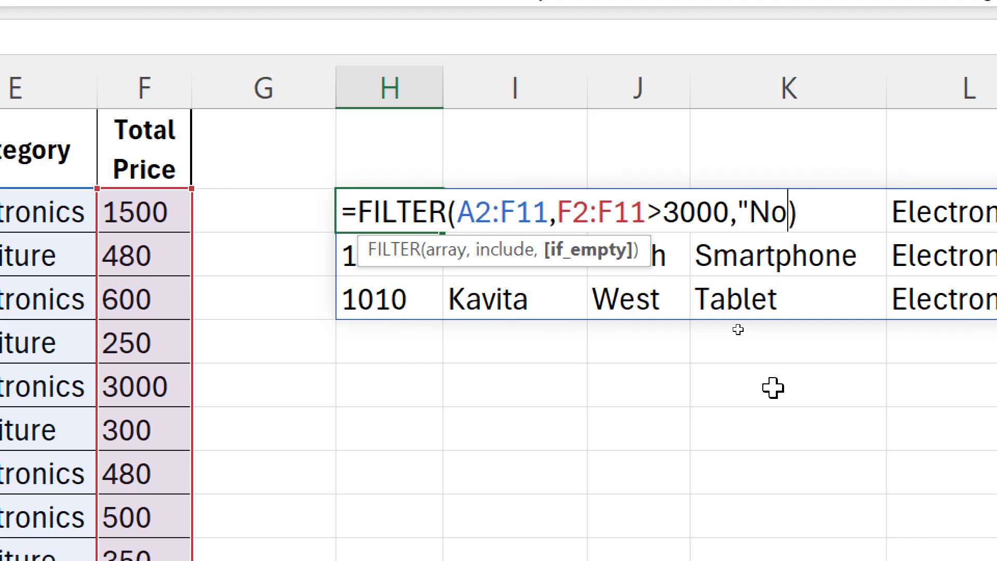
{"action": "type", "text": " data"}
{"action": "key", "text": "BackSpace"}
{"action": "key", "text": "BackSpace"}
{"action": "key", "text": "BackSpace"}
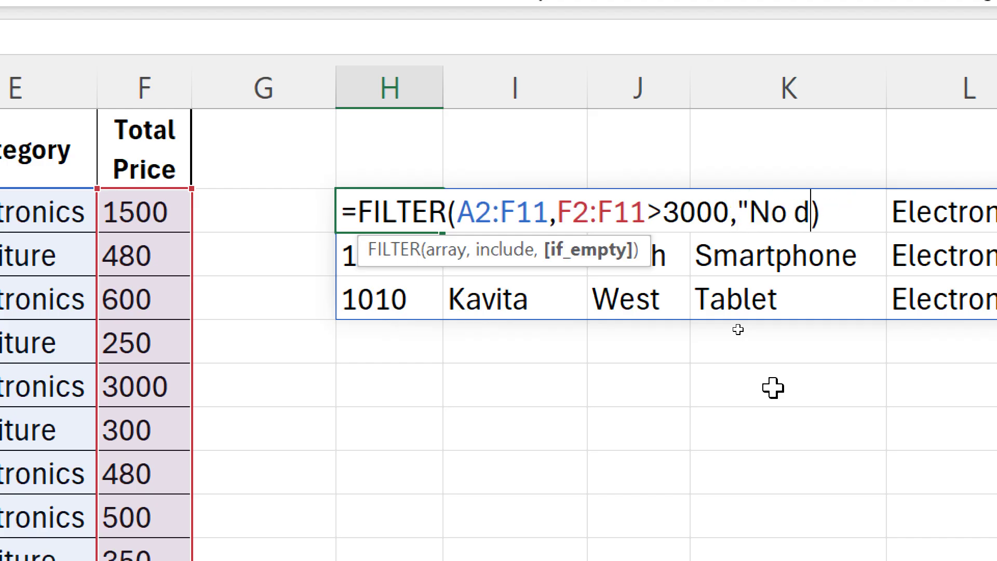
{"action": "key", "text": "BackSpace"}
{"action": "key", "text": "BackSpace"}
{"action": "key", "text": "BackSpace"}
{"action": "key", "text": "BackSpace"}
{"action": "key", "text": "BackSpace"}
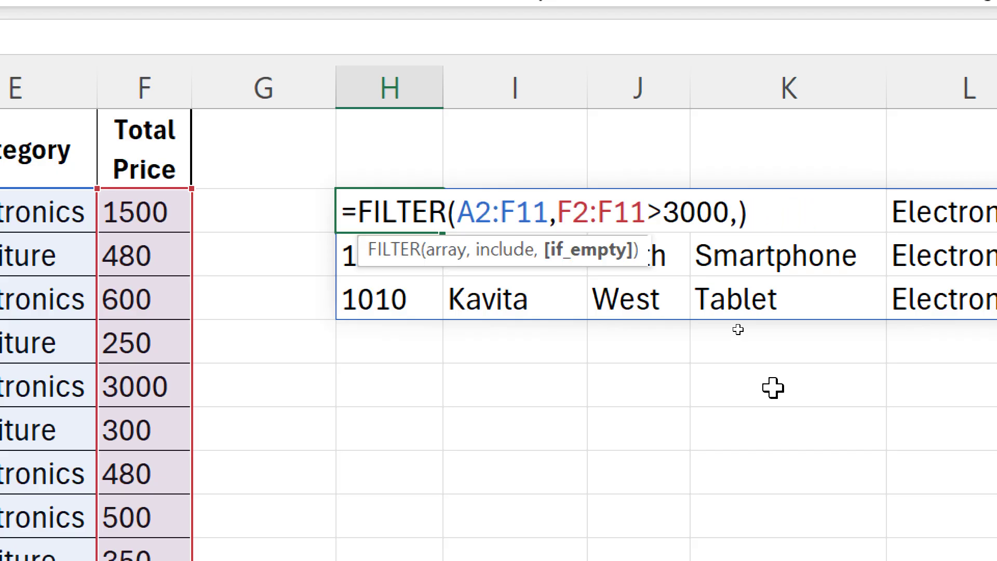
Commit H2's FILTER formula without an if_empty argument and fit column H's width to its content.
{"action": "key", "text": "BackSpace"}
{"action": "key", "text": "Return"}
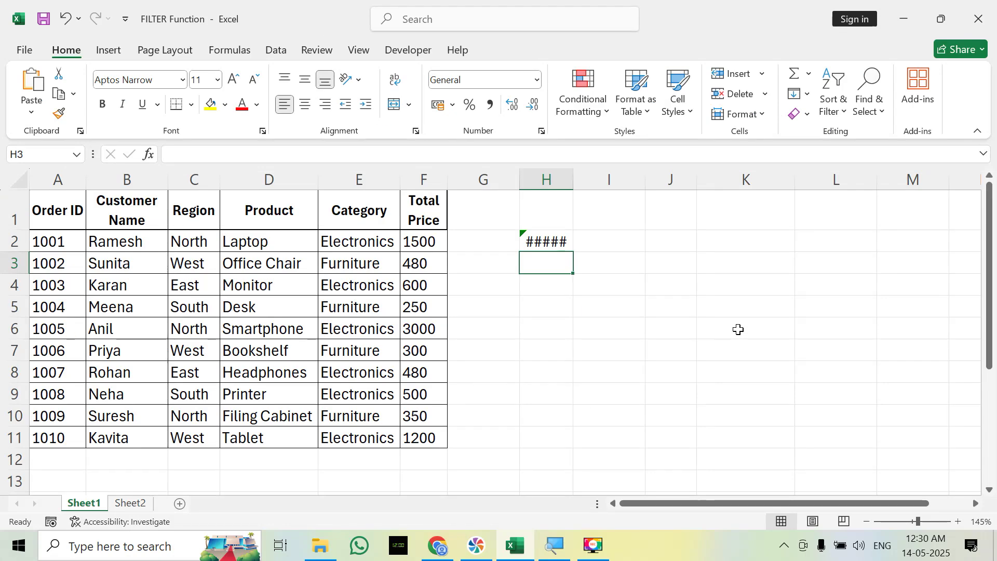
{"action": "double_click", "coordinate": [574, 180]}
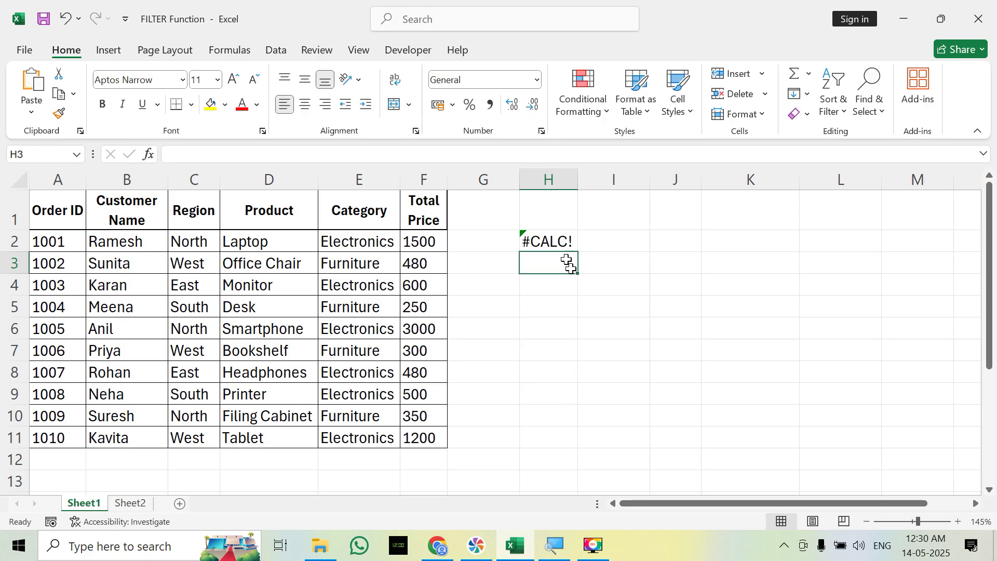
Add "No data found" as the if_empty argument of H2's FILTER formula and fit column H to the text.
{"action": "left_click", "coordinate": [562, 242]}
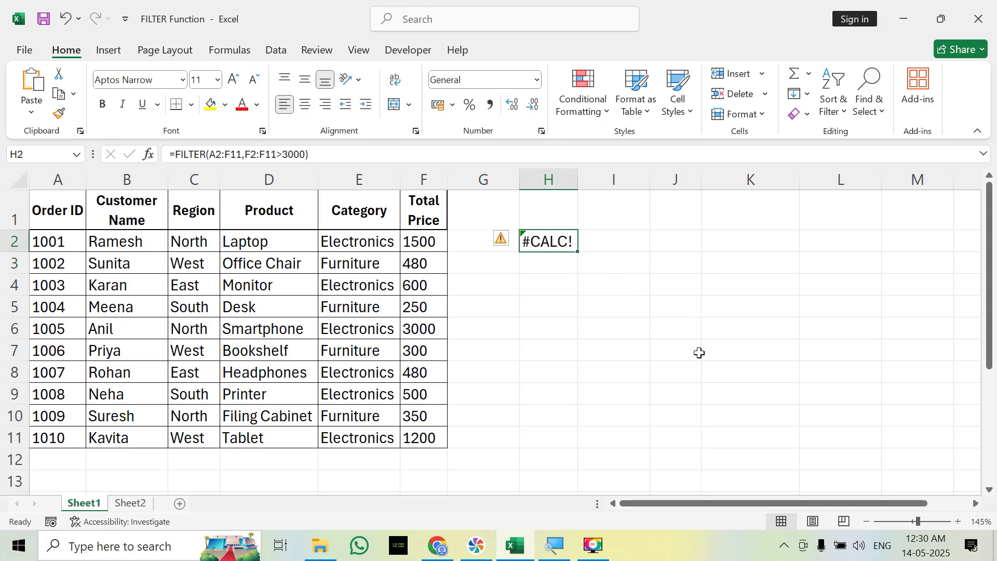
{"action": "key", "text": "F2"}
{"action": "key", "text": "Left"}
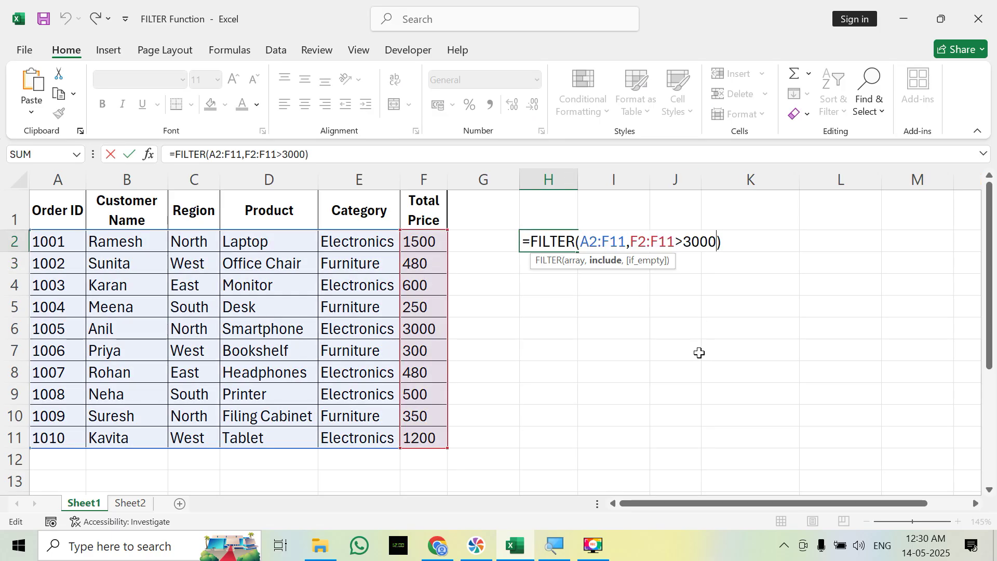
{"action": "type", "text": ","}
{"action": "type", "text": "\"No da"}
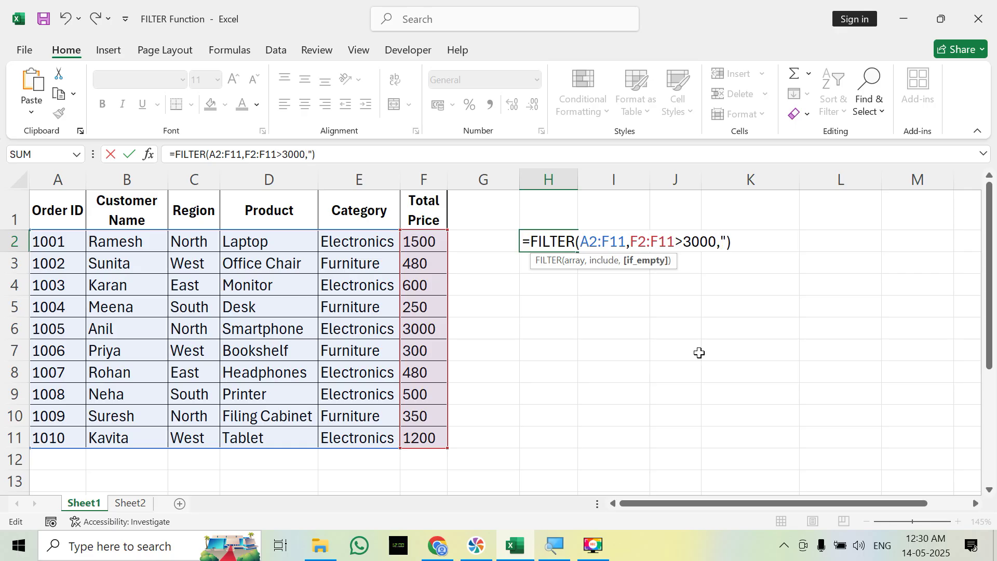
{"action": "type", "text": "ta found"}
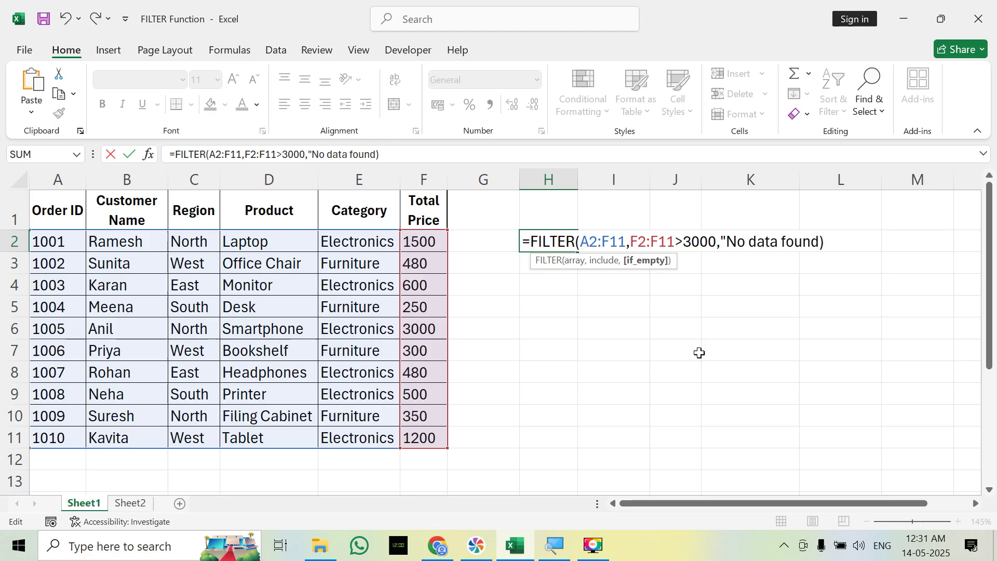
{"action": "type", "text": "\""}
{"action": "key", "text": "Return"}
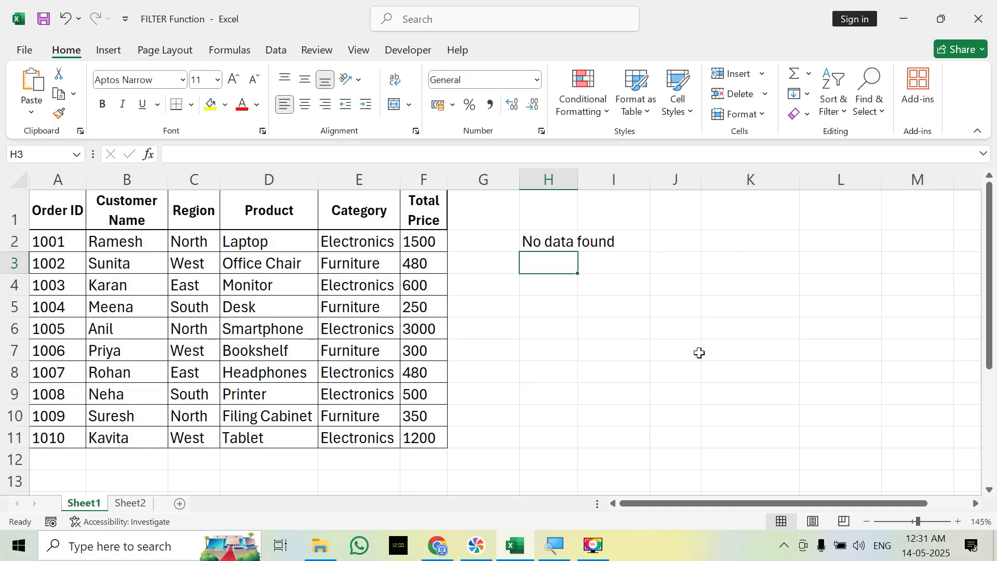
{"action": "key", "text": "Up"}
{"action": "double_click", "coordinate": [578, 180]}
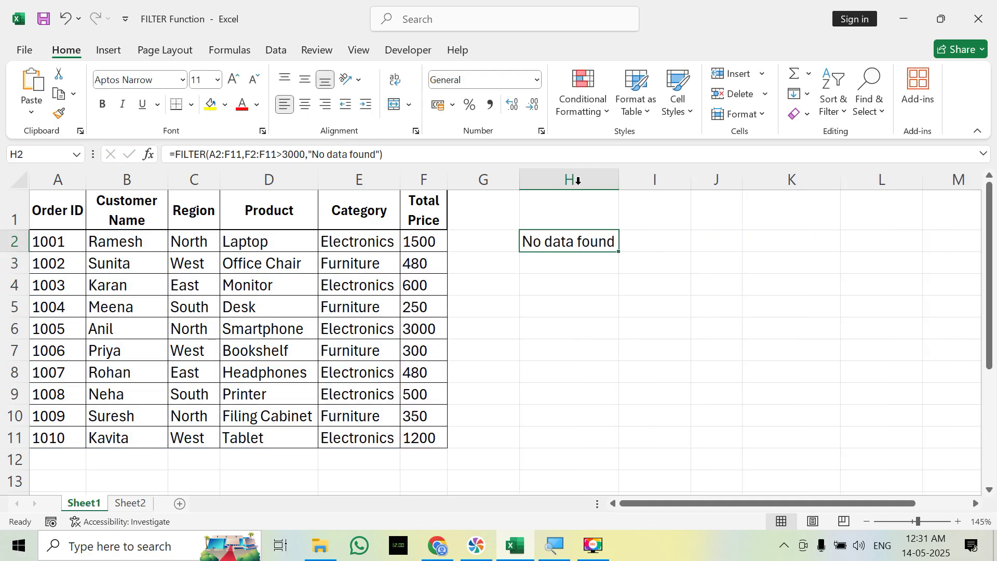
Undo the latest edits to H2's FILTER formula and column H's width, back to the condition F2:F11>600.
{"action": "left_click", "coordinate": [575, 283]}
{"action": "left_click", "coordinate": [574, 227]}
{"action": "left_click", "coordinate": [576, 242]}
{"action": "key", "text": "ctrl+z"}
{"action": "key", "text": "ctrl+z"}
{"action": "key", "text": "ctrl+z"}
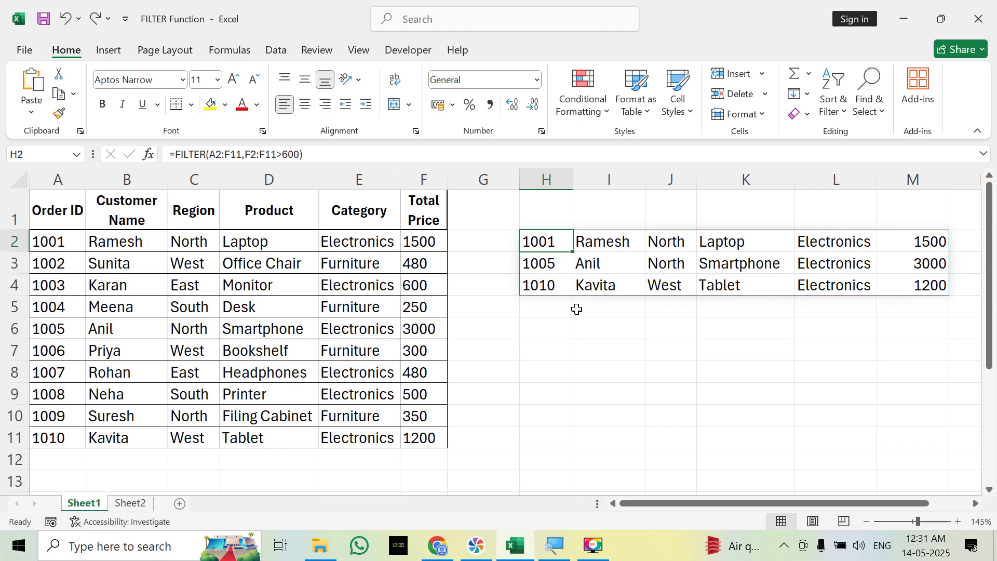
Examine the include condition in H2's FILTER formula alongside the total prices of the filtered result.
{"action": "key", "text": "Right"}
{"action": "key", "text": "Right"}
{"action": "key", "text": "Right"}
{"action": "key", "text": "Right"}
{"action": "key", "text": "Right"}
{"action": "key", "text": "Down"}
{"action": "key", "text": "Left"}
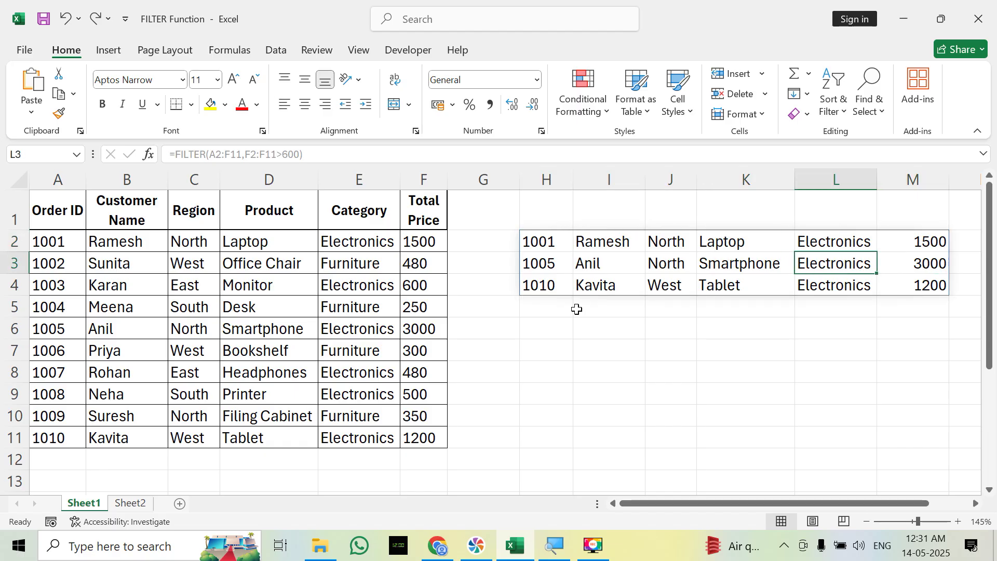
{"action": "key", "text": "Left"}
{"action": "key", "text": "Left"}
{"action": "key", "text": "Left"}
{"action": "key", "text": "Left"}
{"action": "key", "text": "Up"}
{"action": "key", "text": "F2"}
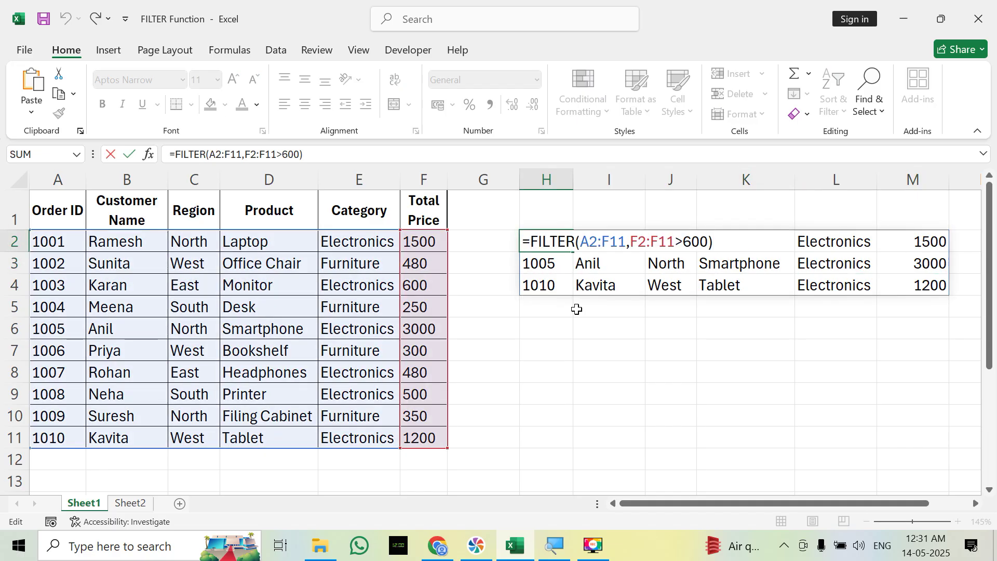
{"action": "key", "text": "Left"}
{"action": "key", "text": "Left"}
{"action": "key", "text": "Left"}
{"action": "key", "text": "Left"}
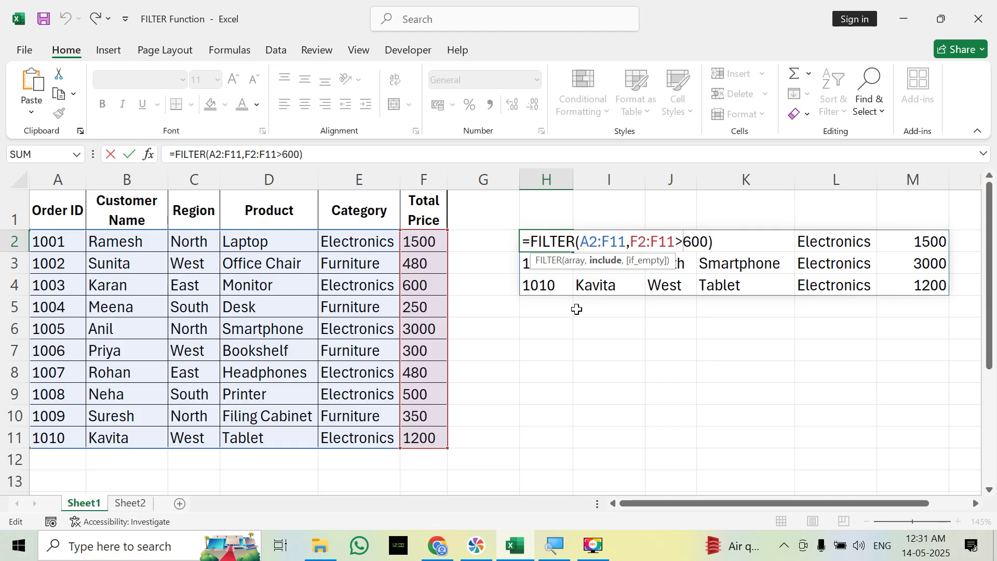
{"action": "key", "text": "Escape"}
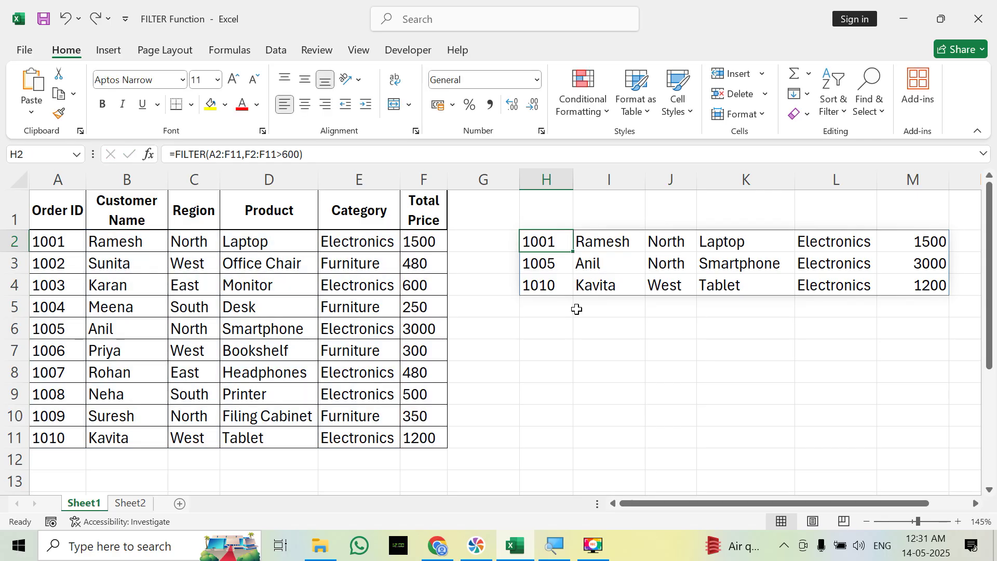
Look over the filtered rows in H2:M4, from the order IDs to the total prices.
{"action": "key", "text": "Right"}
{"action": "key", "text": "Right"}
{"action": "key", "text": "Right"}
{"action": "key", "text": "Right"}
{"action": "key", "text": "Right"}
{"action": "key", "text": "Down"}
{"action": "key", "text": "Down"}
{"action": "key", "text": "Left"}
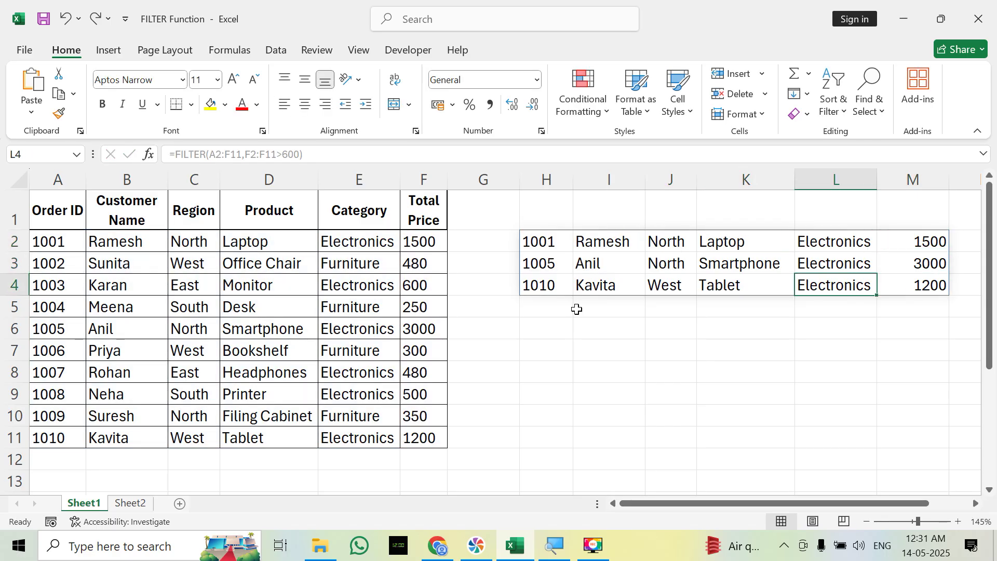
{"action": "key", "text": "Home"}
{"action": "key", "text": "Right"}
{"action": "key", "text": "Right"}
{"action": "key", "text": "Right"}
{"action": "key", "text": "Right"}
{"action": "key", "text": "Right"}
{"action": "key", "text": "Right"}
{"action": "key", "text": "Right"}
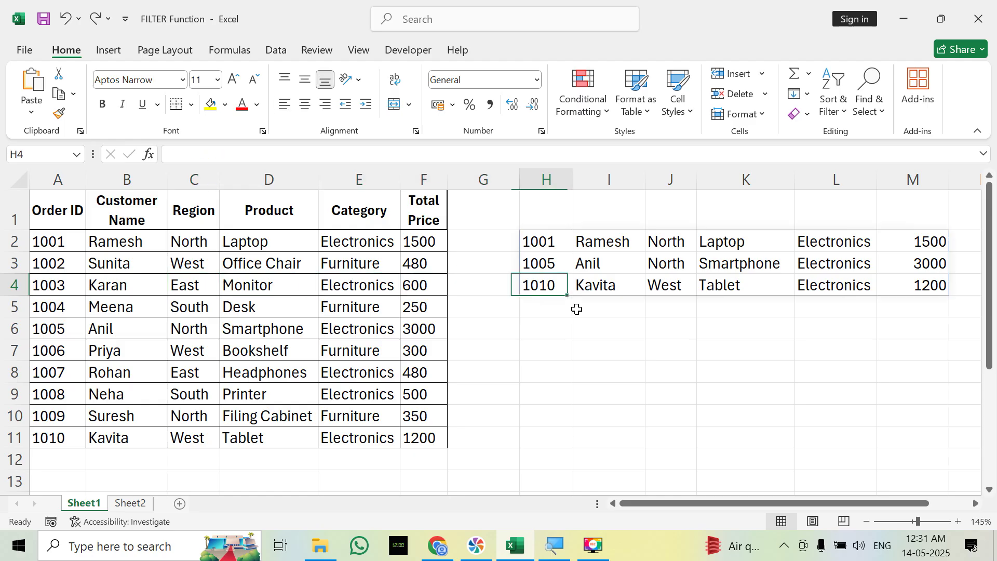
{"action": "key", "text": "Up"}
{"action": "key", "text": "Up"}
{"action": "key", "text": "Down"}
{"action": "key", "text": "Down"}
{"action": "key", "text": "Down"}
{"action": "key", "text": "Down"}
{"action": "key", "text": "Down"}
{"action": "key", "text": "Down"}
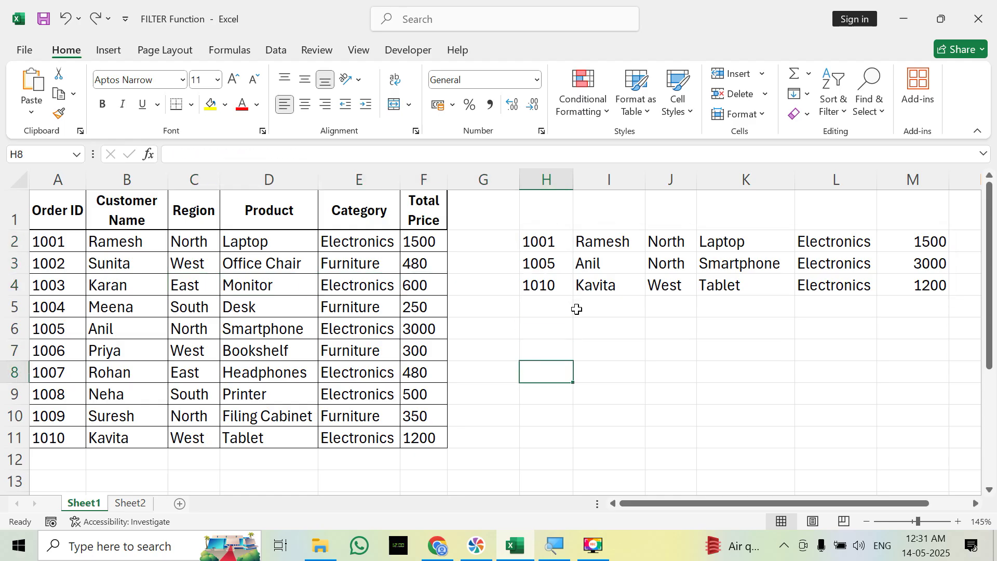